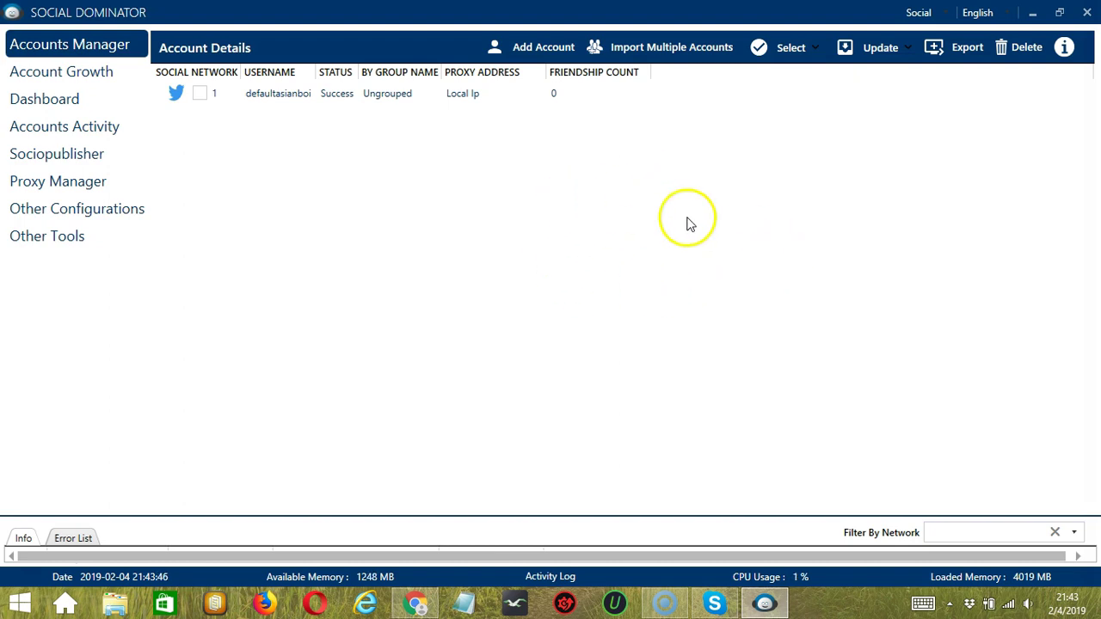
Leave the network list unchanged and open the Sociopublisher Publisher page with its empty campaign list
{"action": "left_click", "coordinate": [950, 19]}
{"action": "left_click", "coordinate": [945, 14]}
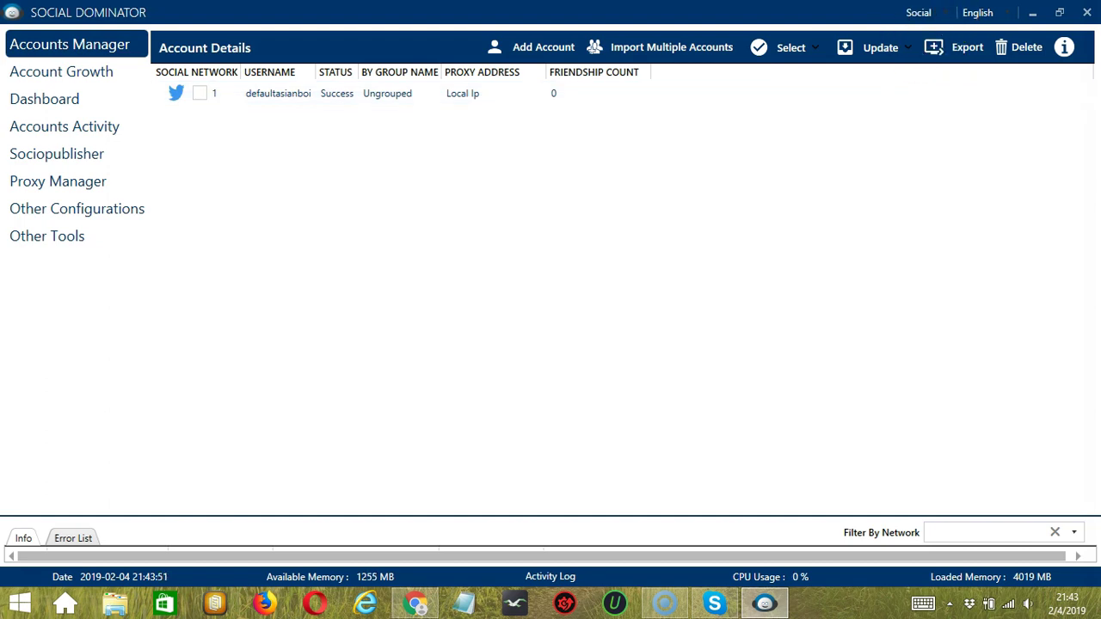
{"action": "left_click", "coordinate": [80, 162]}
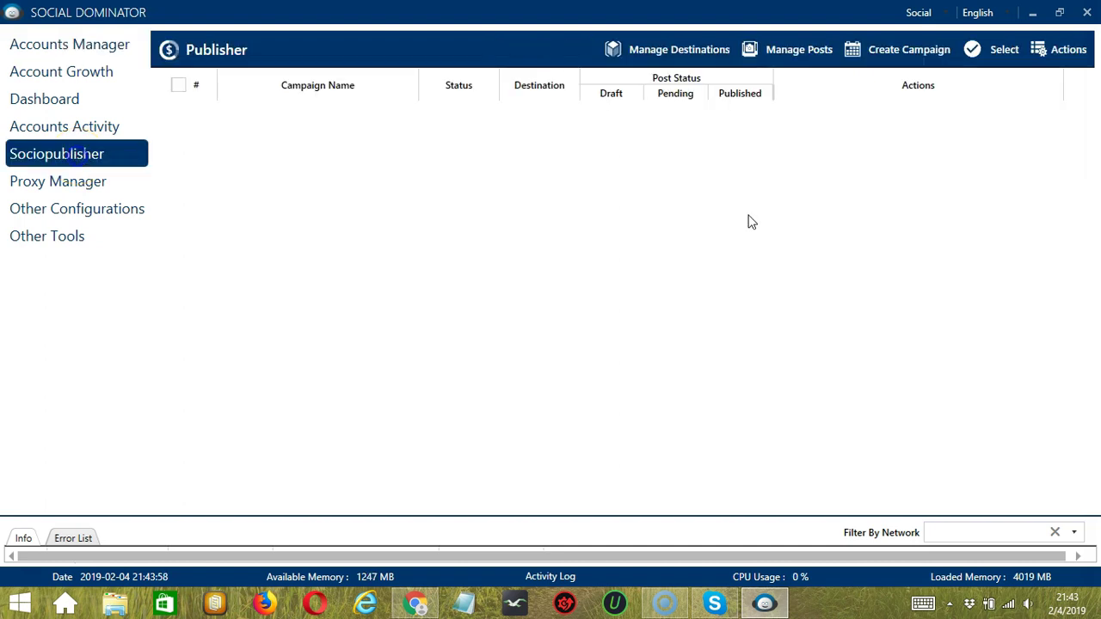
Start a new campaign, keeping the default campaign name
{"action": "left_click", "coordinate": [901, 52]}
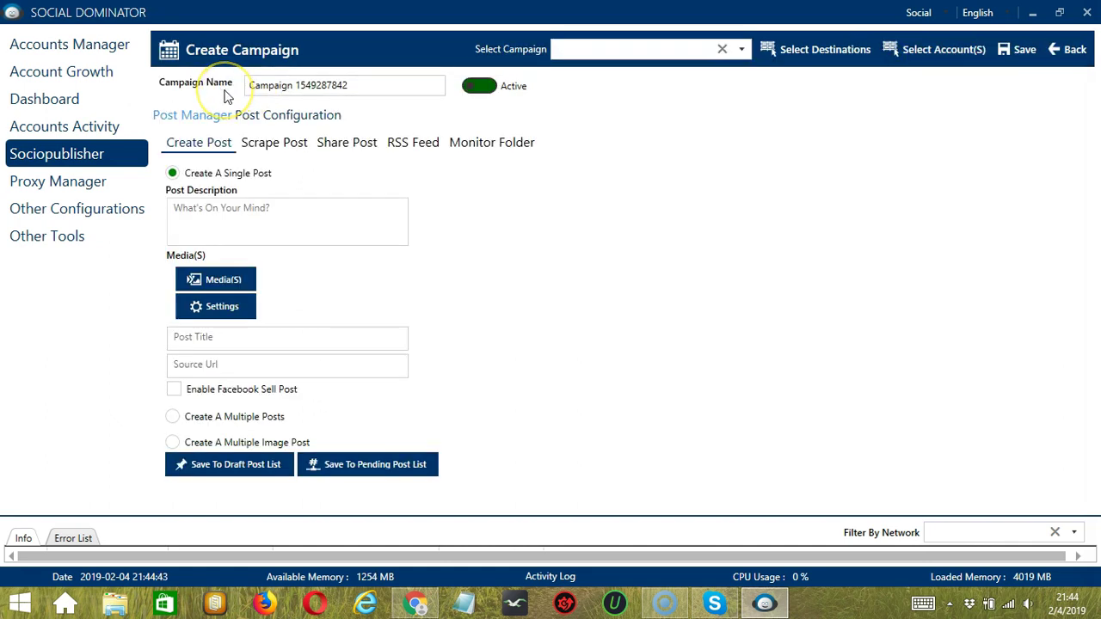
{"action": "left_click", "coordinate": [270, 88]}
{"action": "double_click", "coordinate": [319, 85]}
{"action": "left_click", "coordinate": [172, 118]}
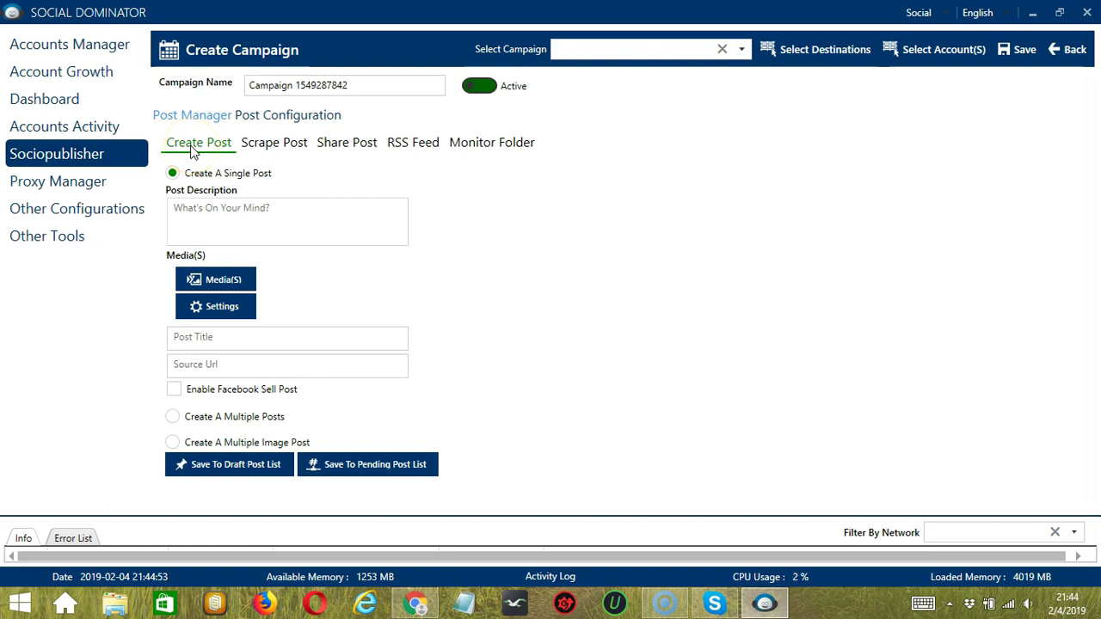
Choose Create A Single Post and enter the description 'Happy'
{"action": "left_click", "coordinate": [212, 164]}
{"action": "left_click", "coordinate": [207, 171]}
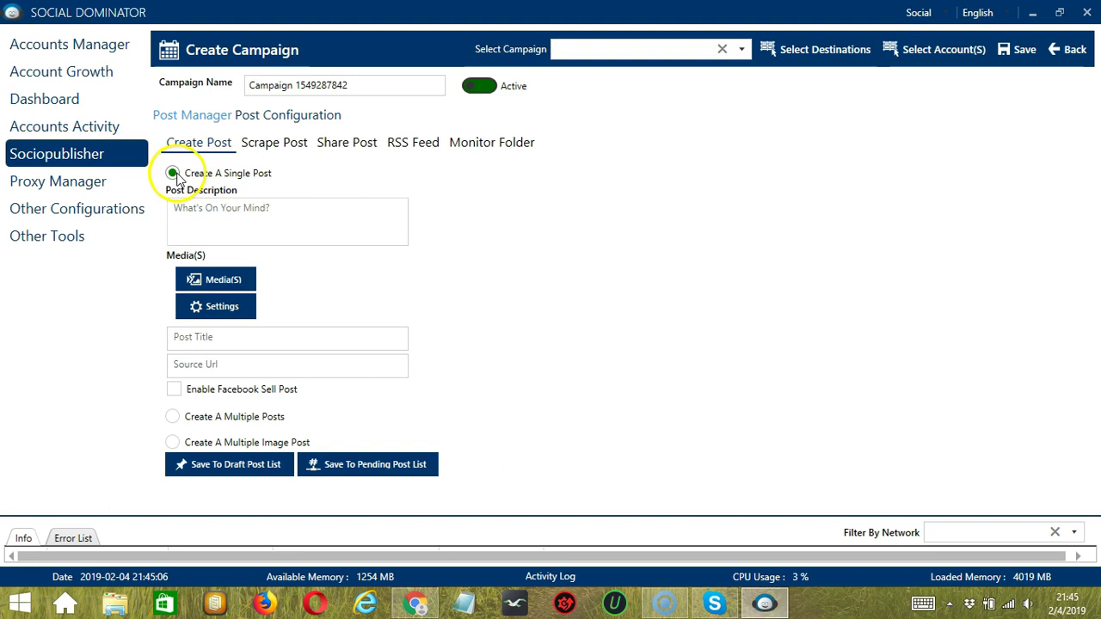
{"action": "left_click", "coordinate": [253, 209]}
{"action": "left_click", "coordinate": [297, 237]}
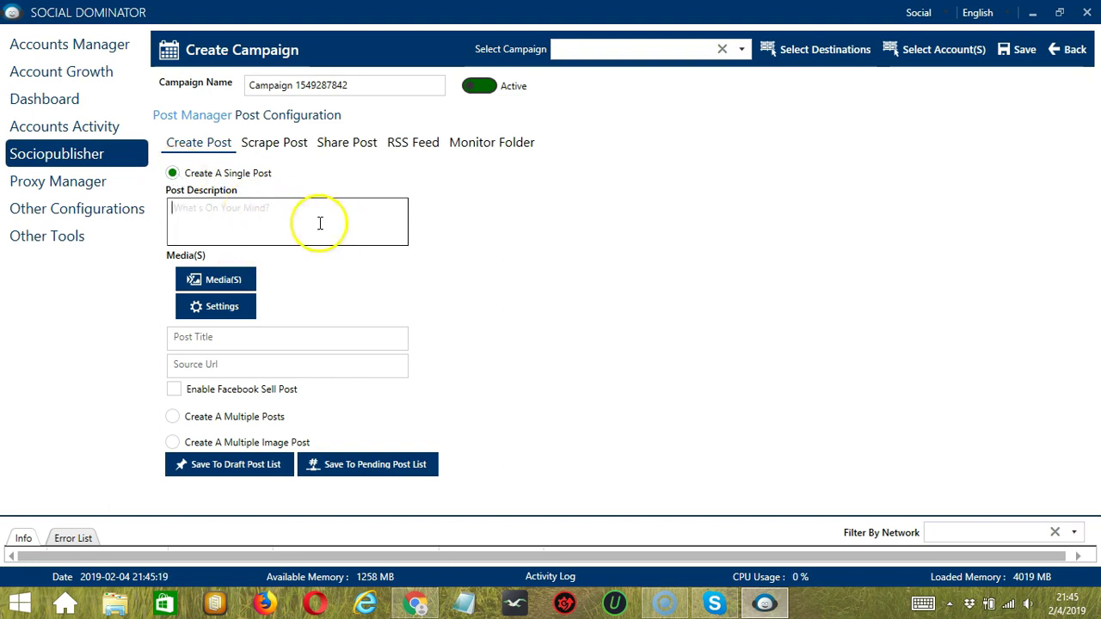
{"action": "left_click", "coordinate": [275, 226]}
{"action": "type", "text": "Happy"}
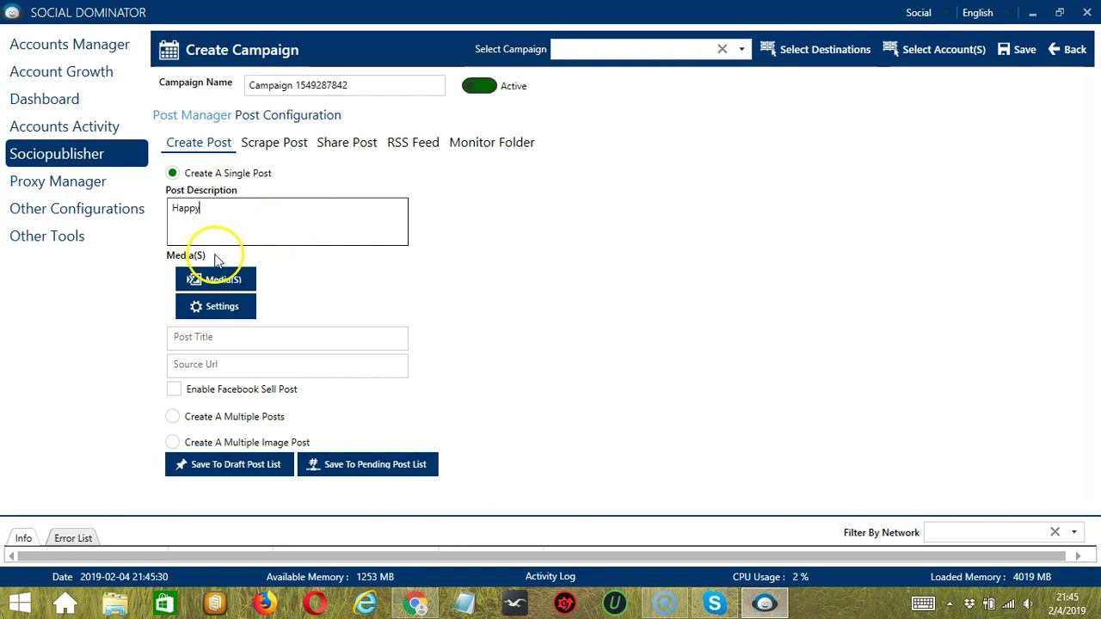
{"action": "left_click", "coordinate": [238, 277]}
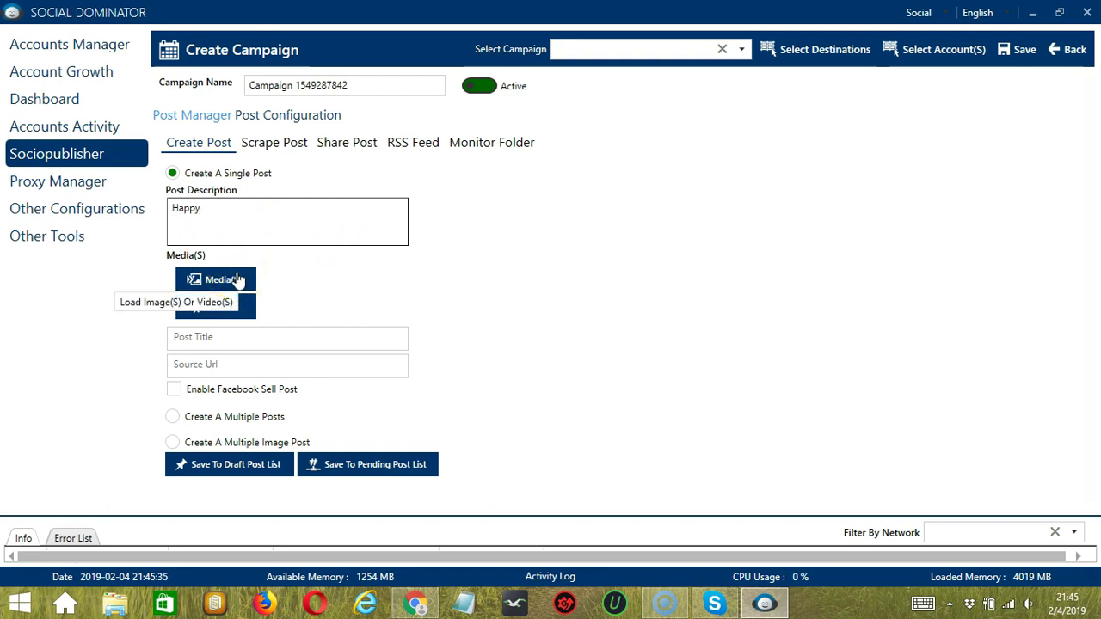
Attach youtube.png as the single post's media
{"action": "left_click", "coordinate": [238, 279]}
{"action": "scroll", "coordinate": [281, 363], "scroll_direction": "down", "scroll_amount": 4}
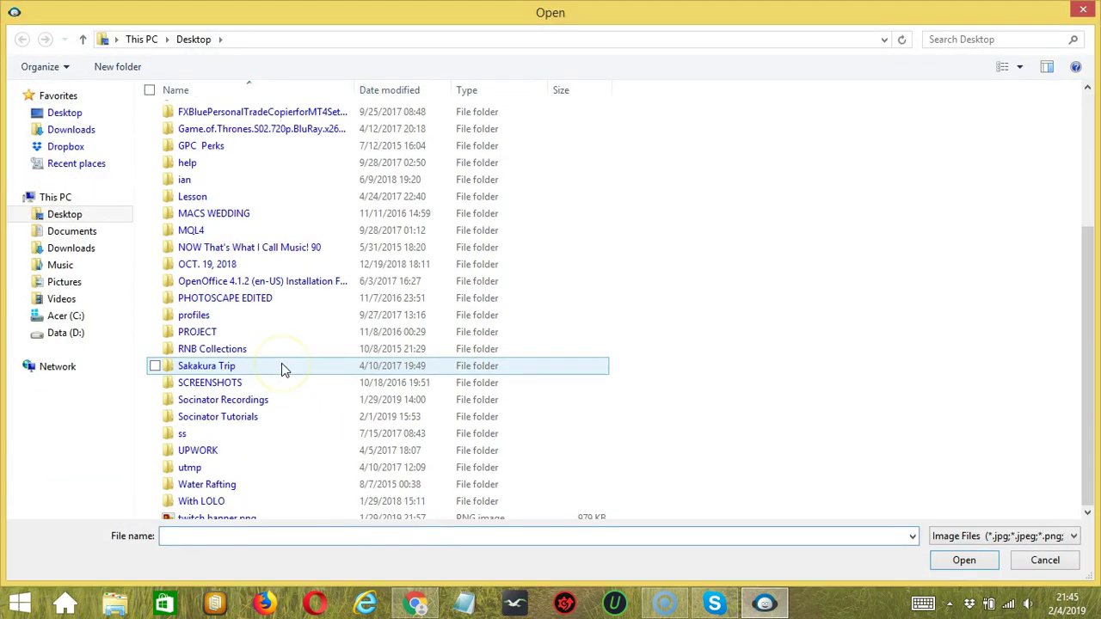
{"action": "left_click", "coordinate": [228, 513]}
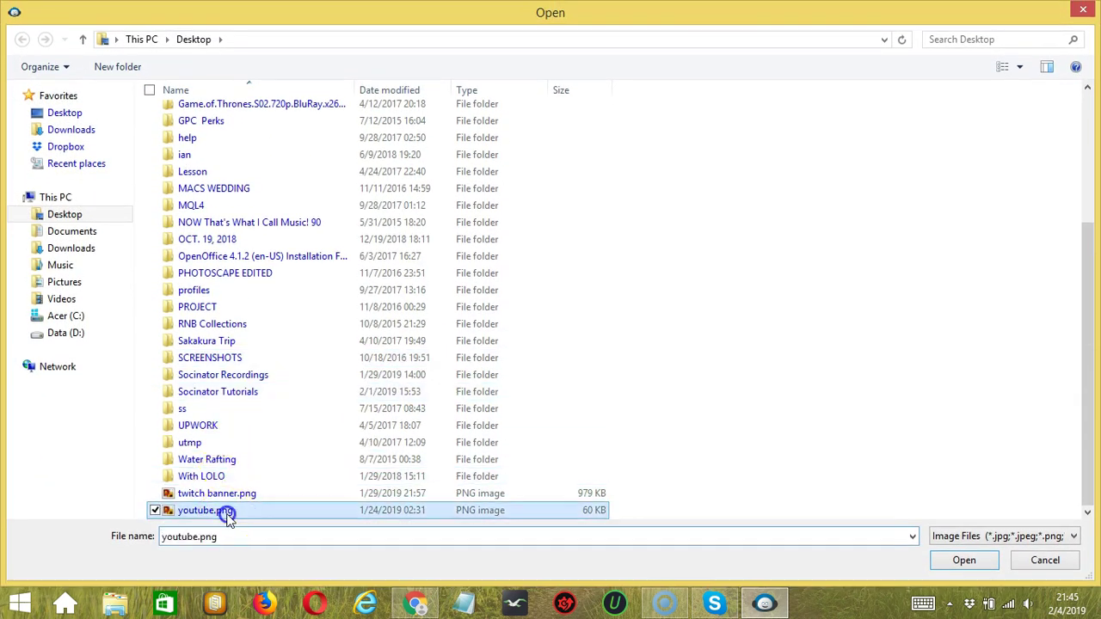
{"action": "left_click", "coordinate": [959, 560]}
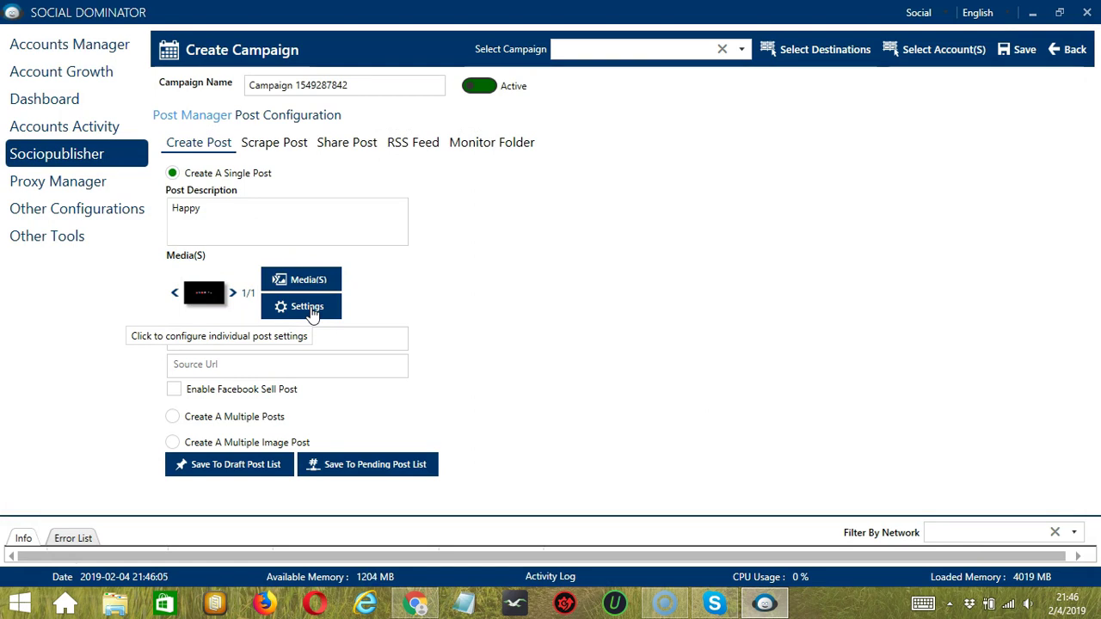
{"action": "left_click", "coordinate": [313, 314]}
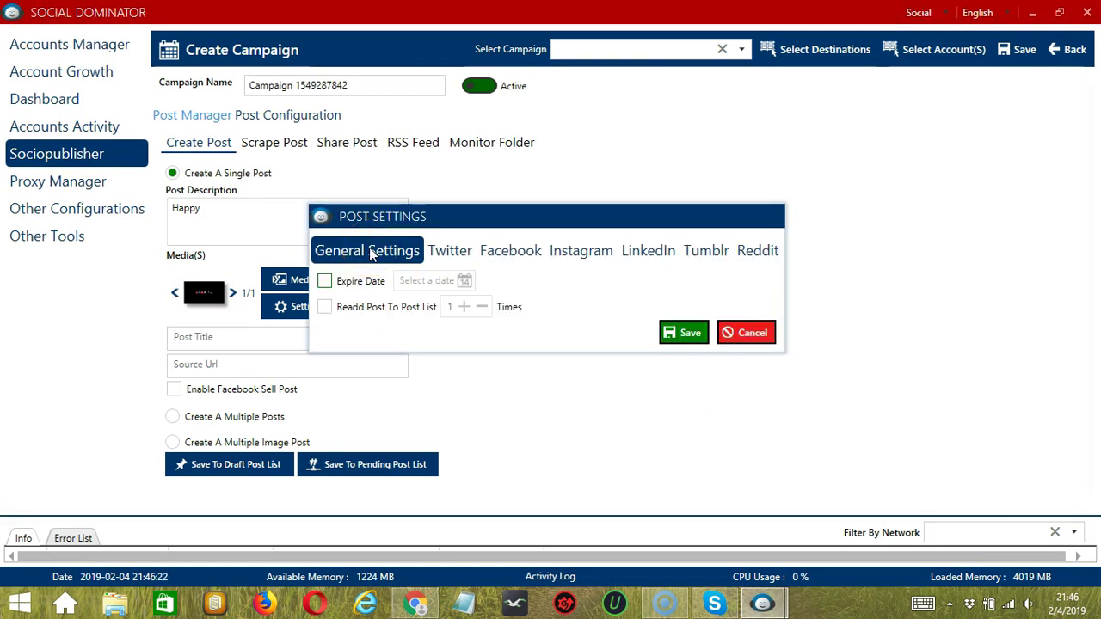
Enable Expire Date and re-add the post to the post list once
{"action": "left_click", "coordinate": [324, 282]}
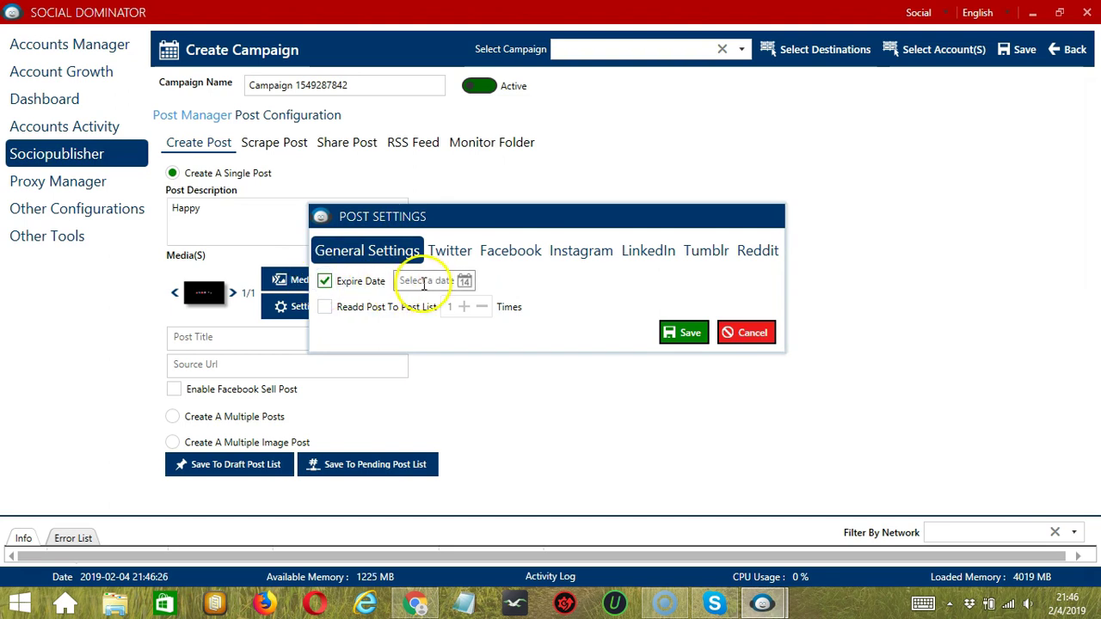
{"action": "left_click", "coordinate": [324, 307]}
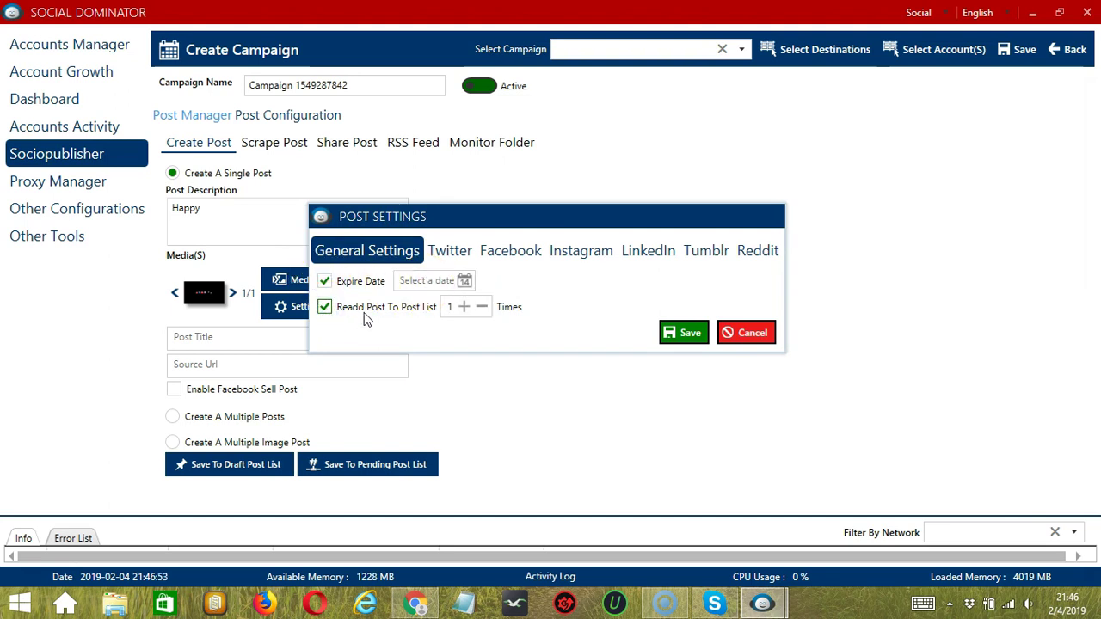
{"action": "left_click", "coordinate": [464, 307]}
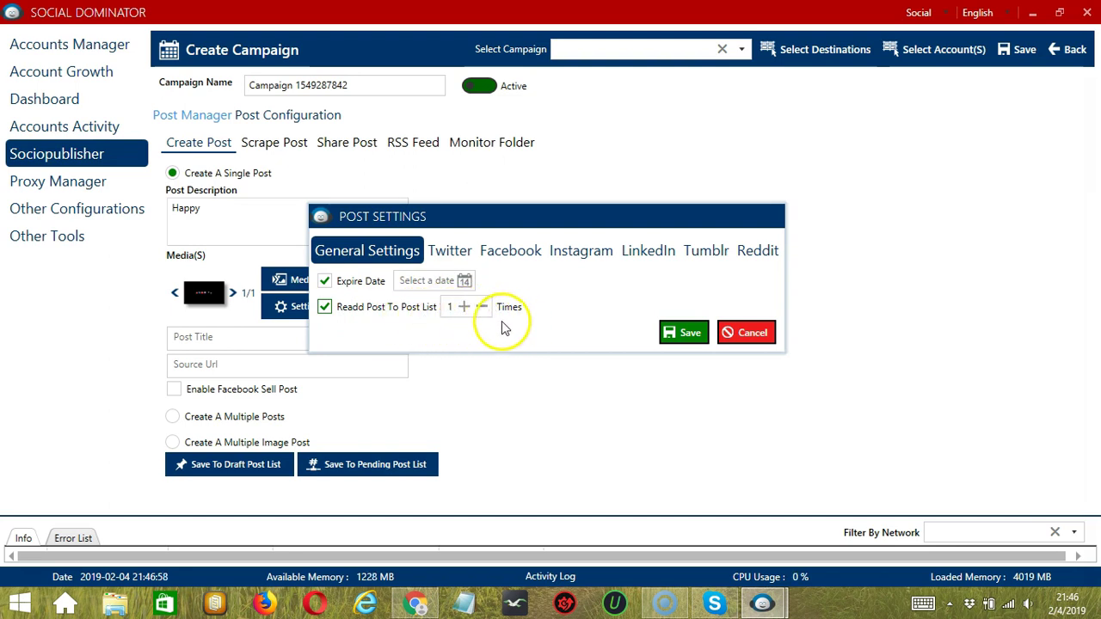
For Twitter, delete the post after some hours and mention users
{"action": "left_click", "coordinate": [447, 251]}
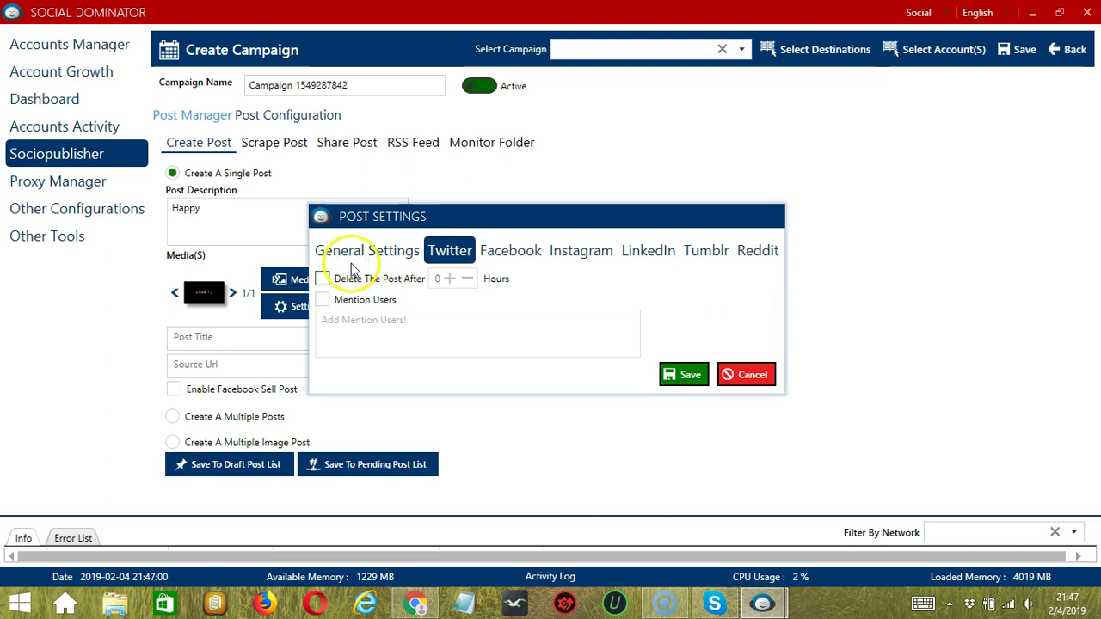
{"action": "left_click", "coordinate": [345, 281]}
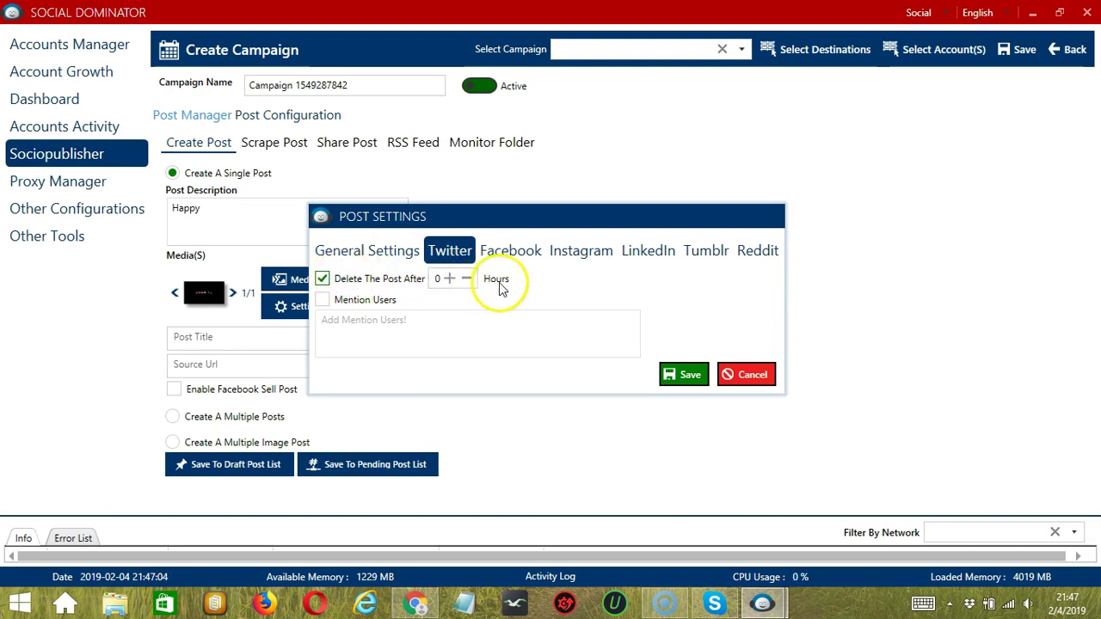
{"action": "left_click", "coordinate": [340, 303]}
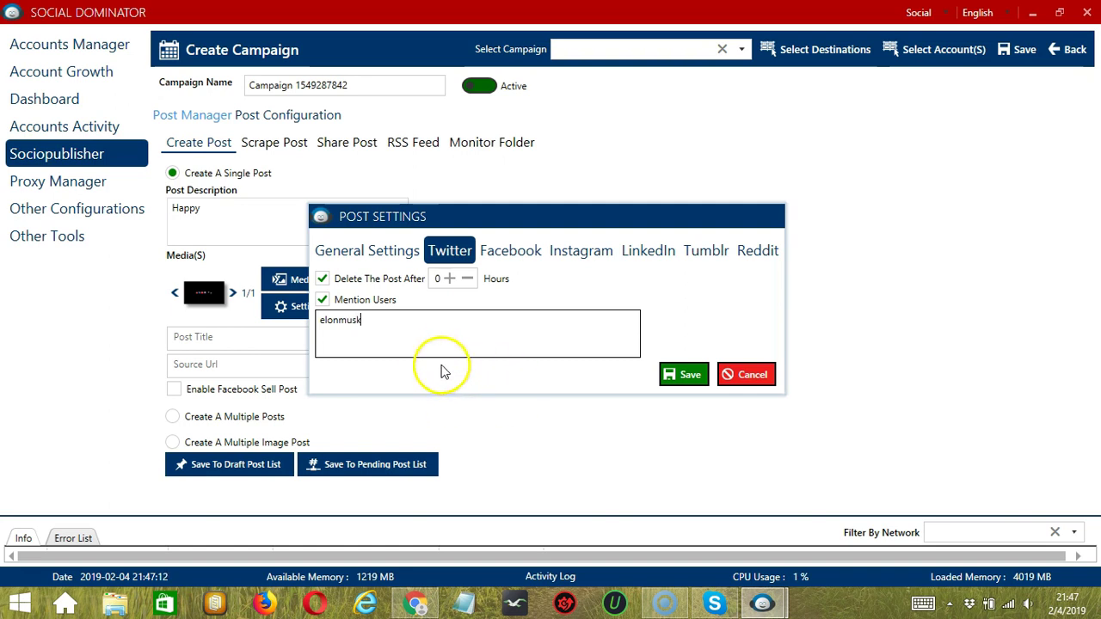
{"action": "left_click", "coordinate": [508, 257]}
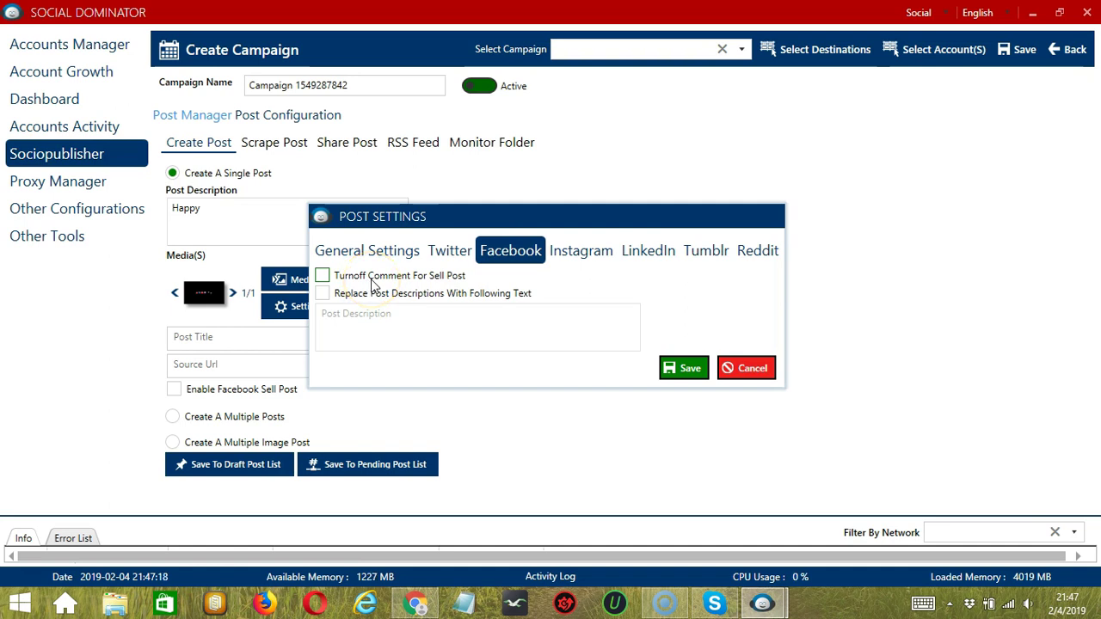
Enable a custom Facebook description, and Instagram auto-delete, geo location and user tagging
{"action": "left_click", "coordinate": [413, 296]}
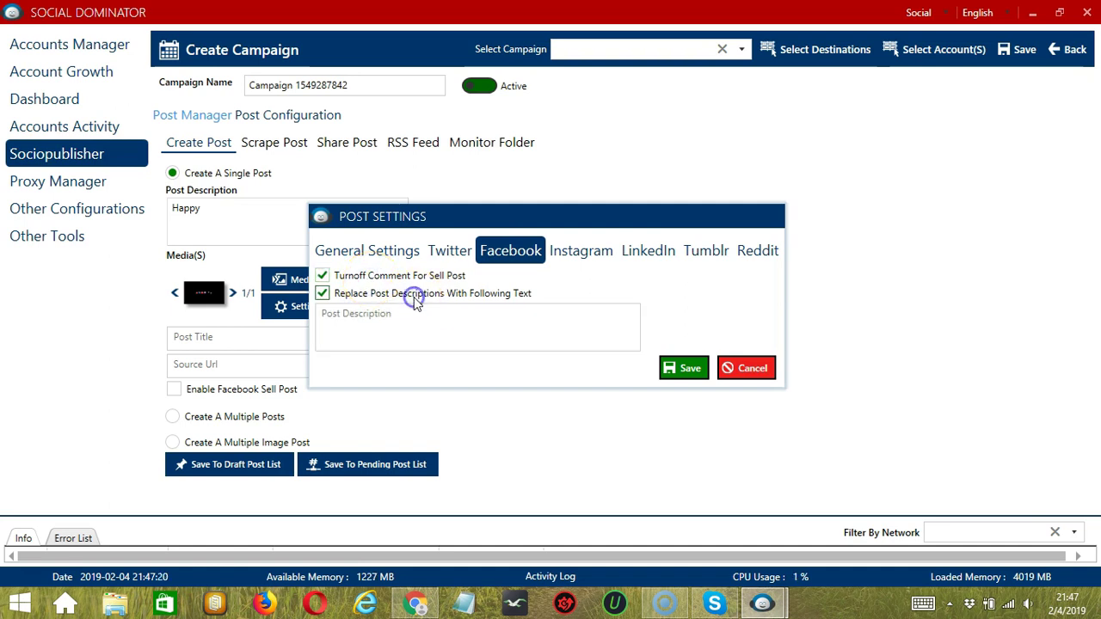
{"action": "left_click", "coordinate": [442, 333]}
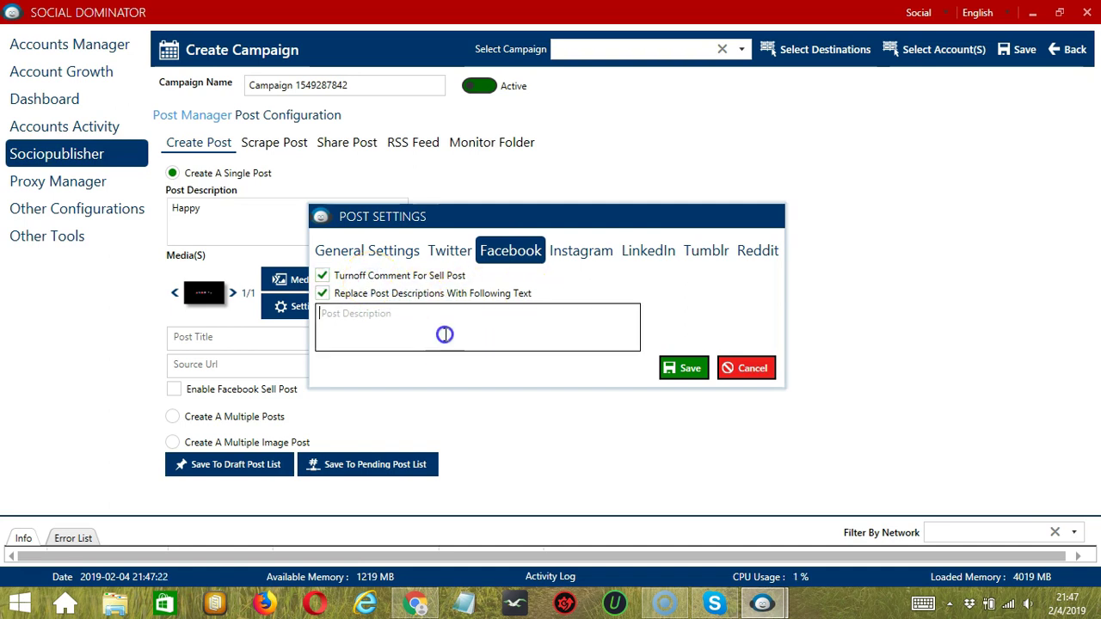
{"action": "left_click", "coordinate": [590, 256]}
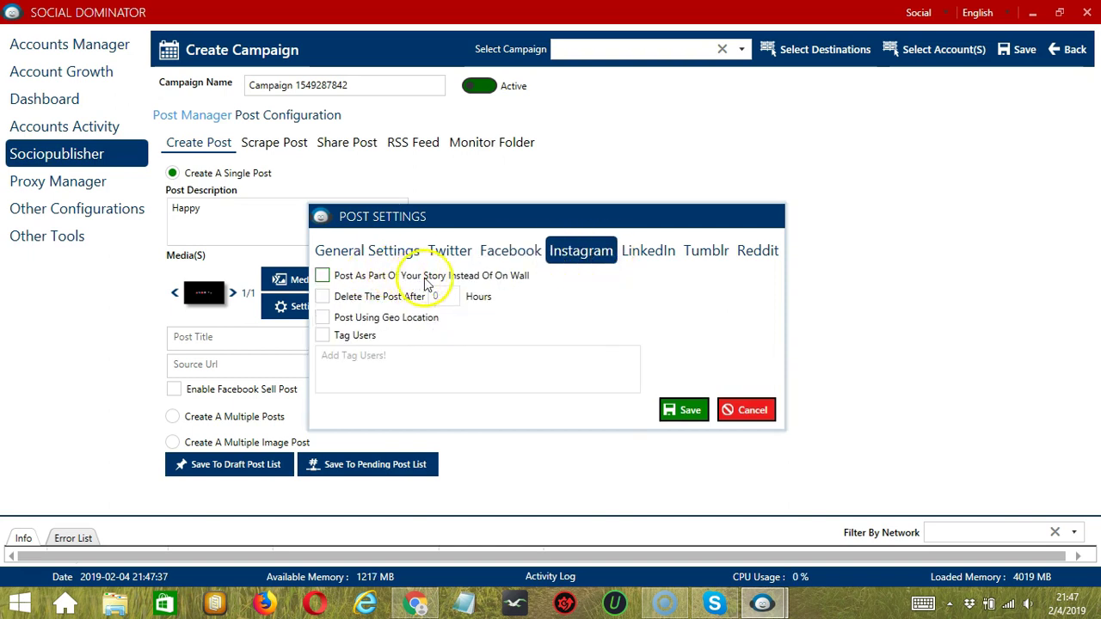
{"action": "left_click", "coordinate": [323, 297]}
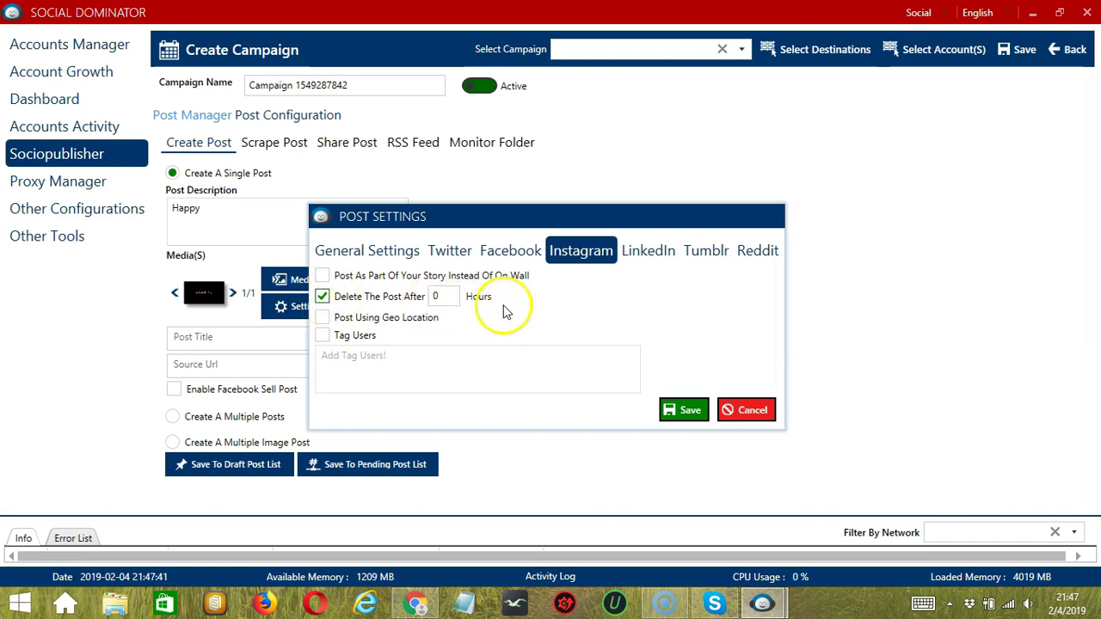
{"action": "left_click", "coordinate": [354, 317]}
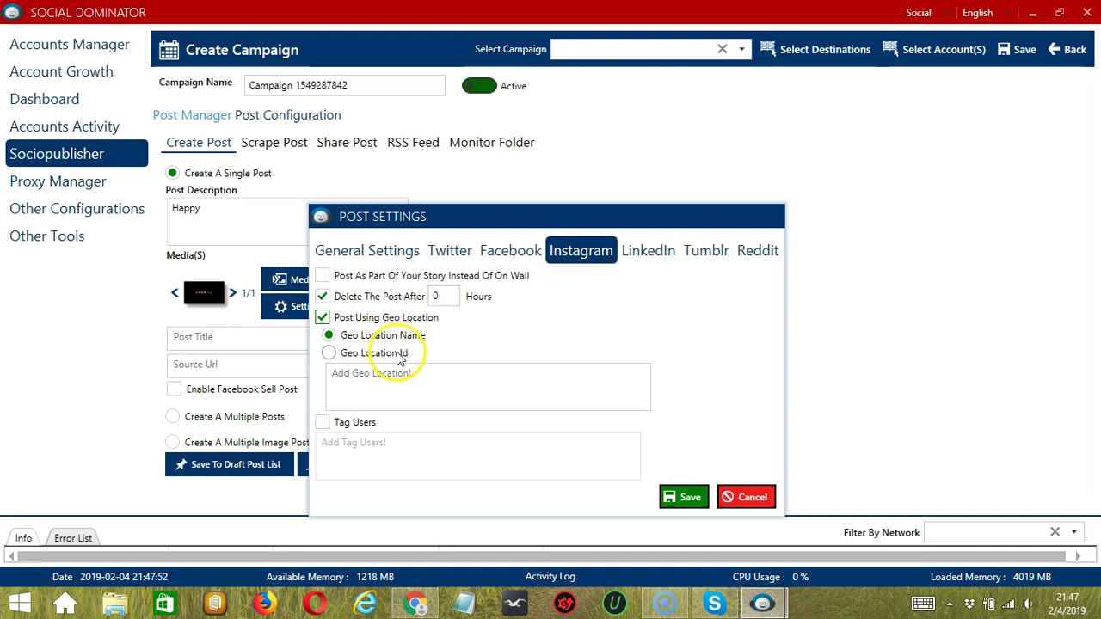
{"action": "left_click", "coordinate": [342, 387]}
{"action": "left_click", "coordinate": [338, 425]}
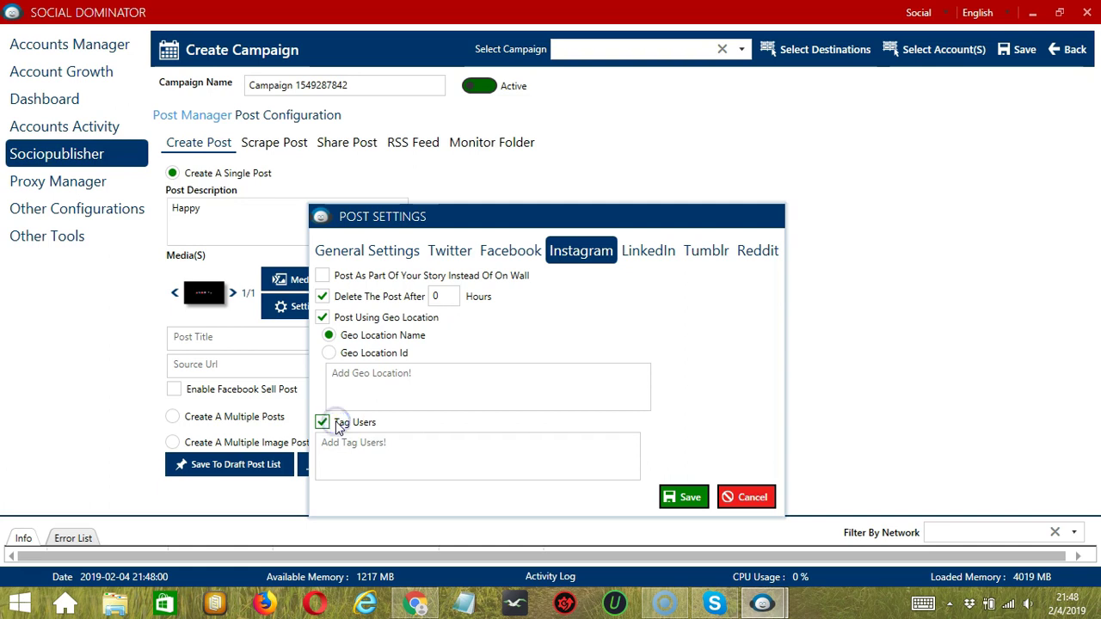
Review the LinkedIn, Tumblr and Reddit post options, then save the post settings
{"action": "left_click", "coordinate": [647, 251]}
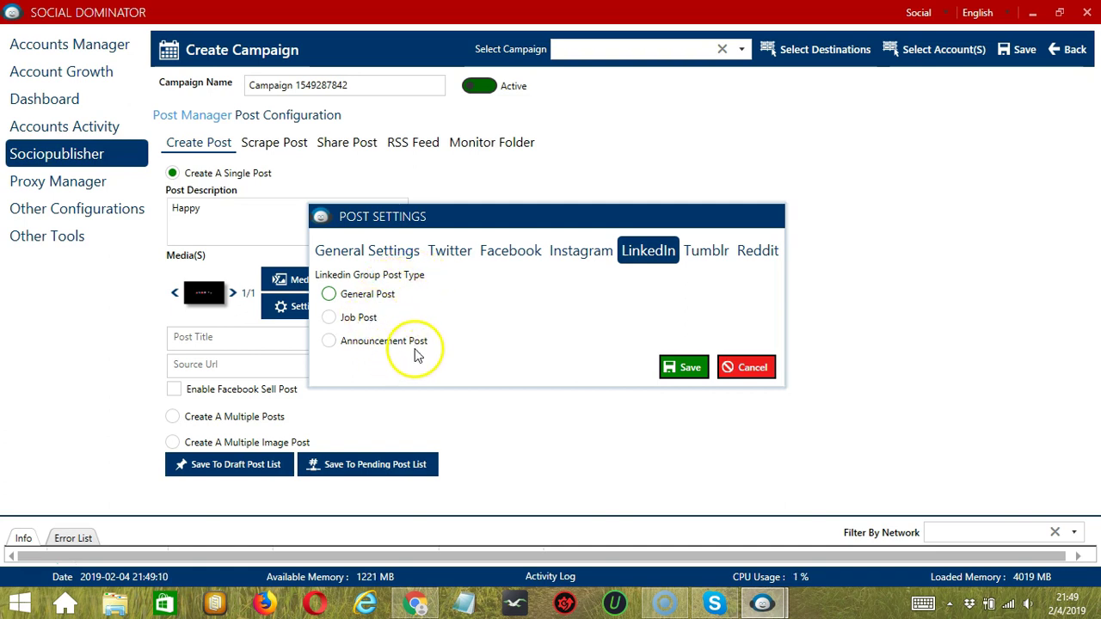
{"action": "left_click", "coordinate": [706, 250]}
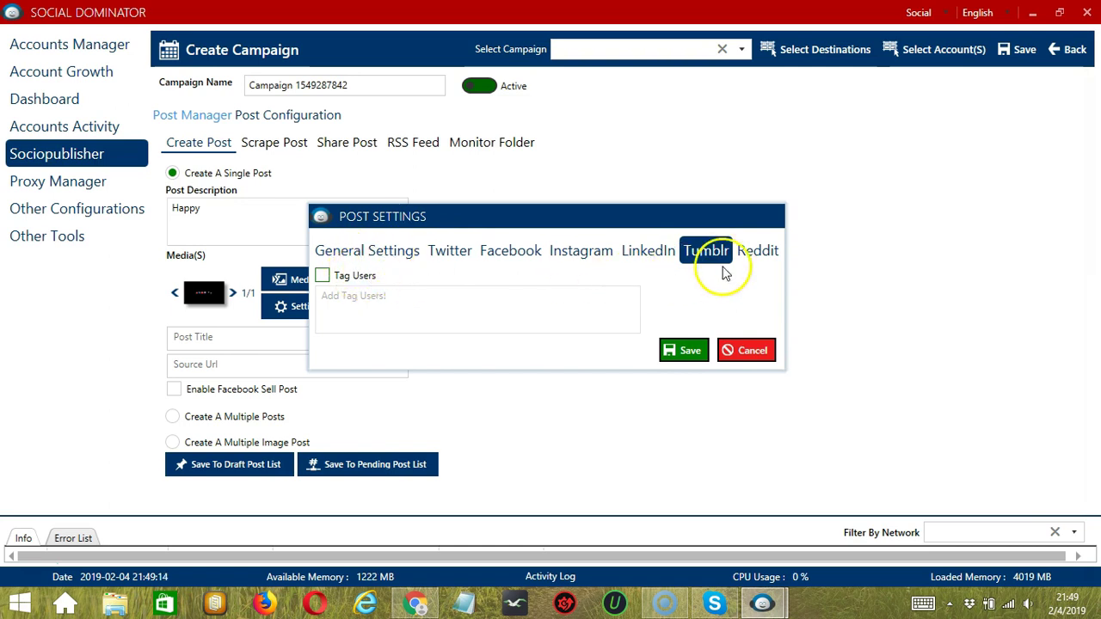
{"action": "left_click", "coordinate": [774, 254]}
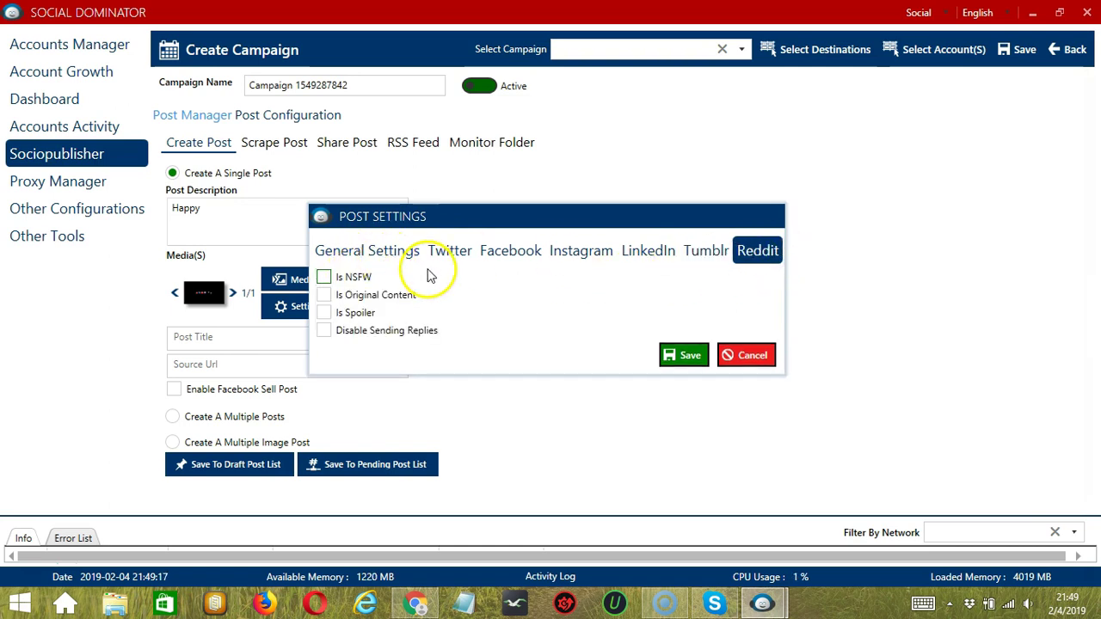
{"action": "left_click", "coordinate": [685, 356]}
Enable Facebook sell post, then switch the campaign to Create A Multiple Posts
{"action": "left_click", "coordinate": [265, 342]}
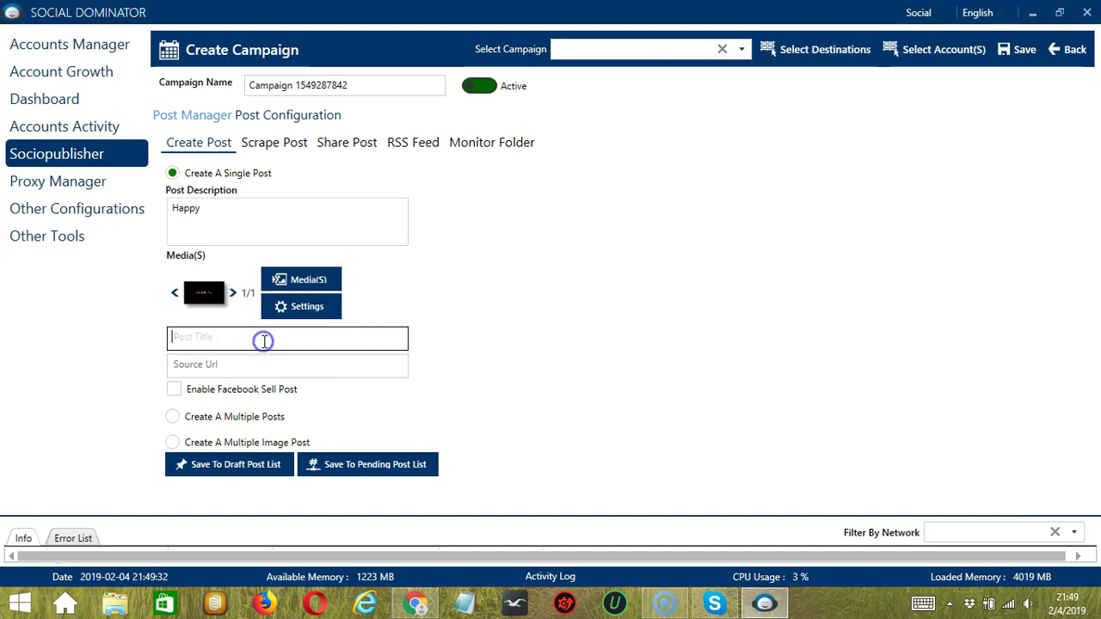
{"action": "left_click", "coordinate": [290, 359]}
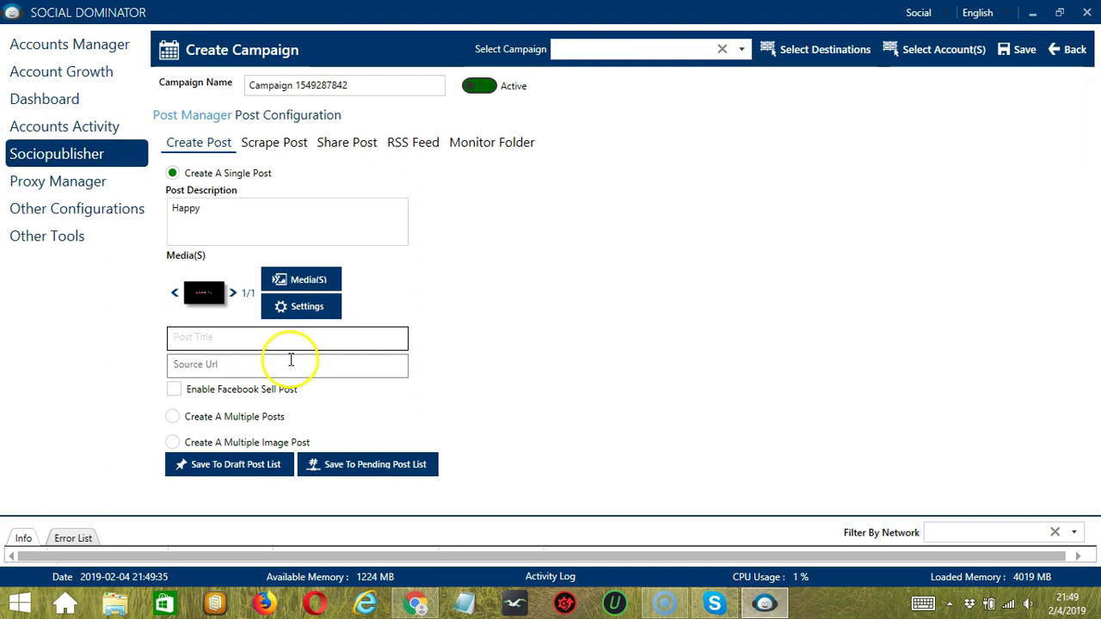
{"action": "left_click", "coordinate": [172, 390]}
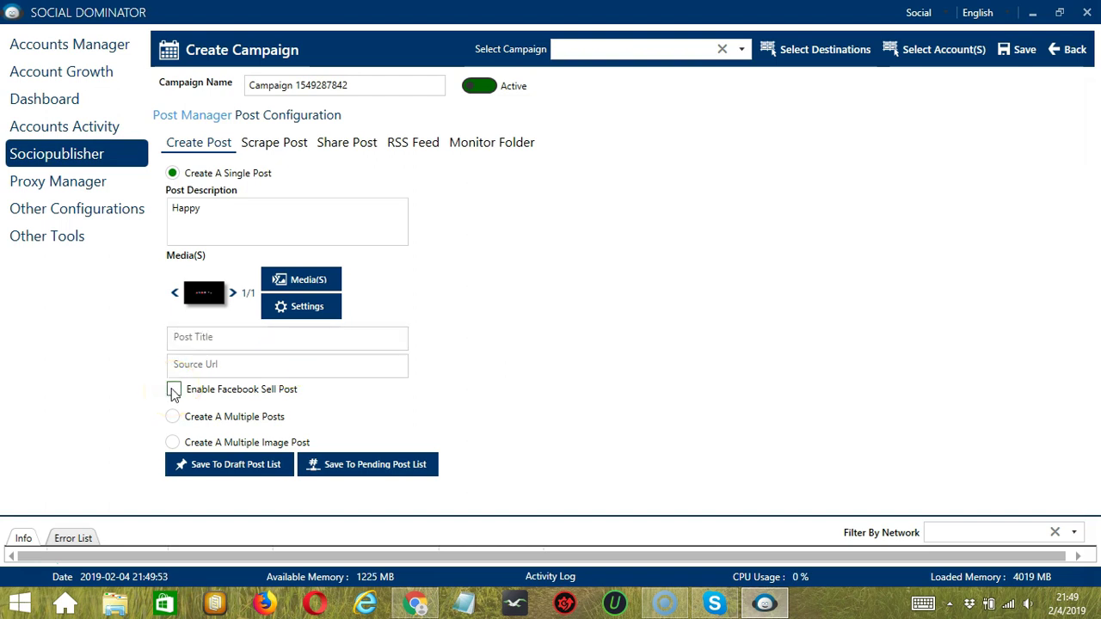
{"action": "left_click", "coordinate": [174, 391]}
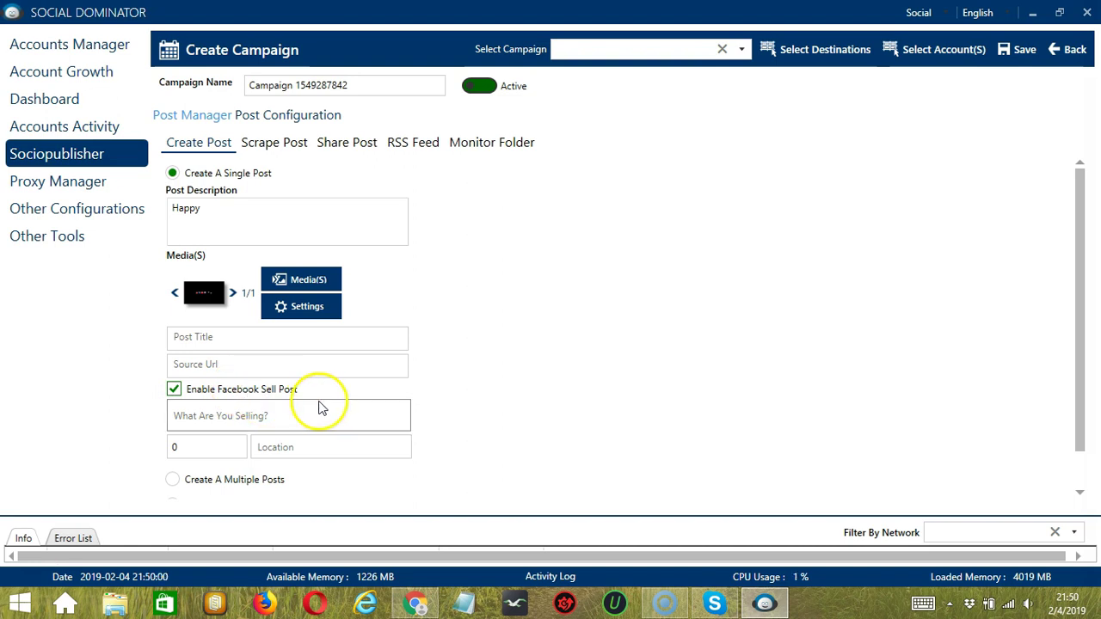
{"action": "left_click", "coordinate": [219, 418]}
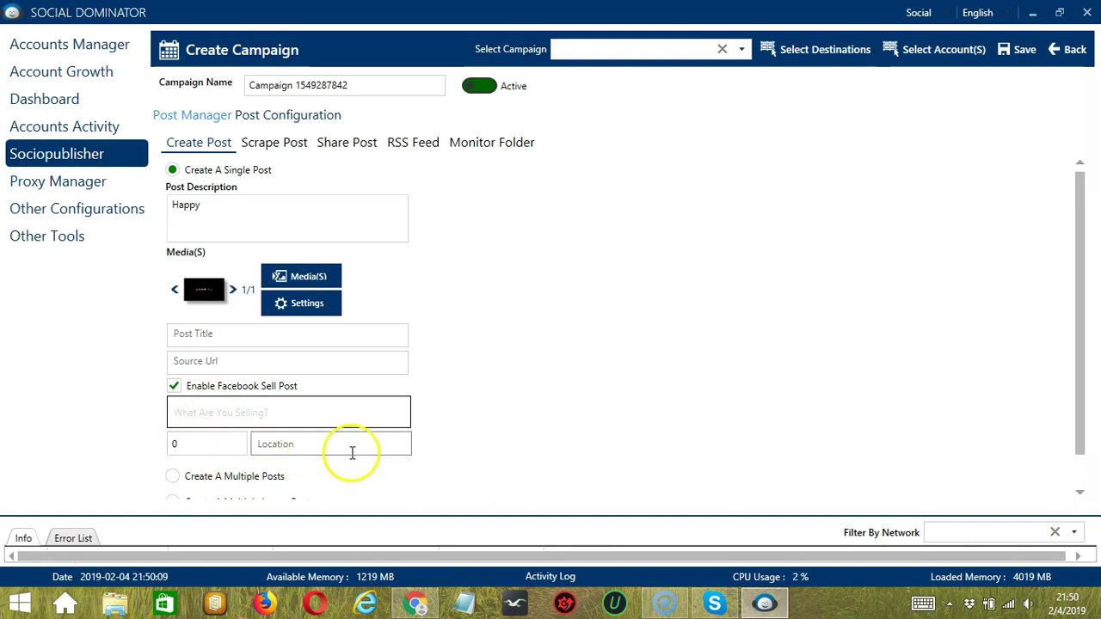
{"action": "scroll", "coordinate": [505, 241], "scroll_direction": "down", "scroll_amount": 1}
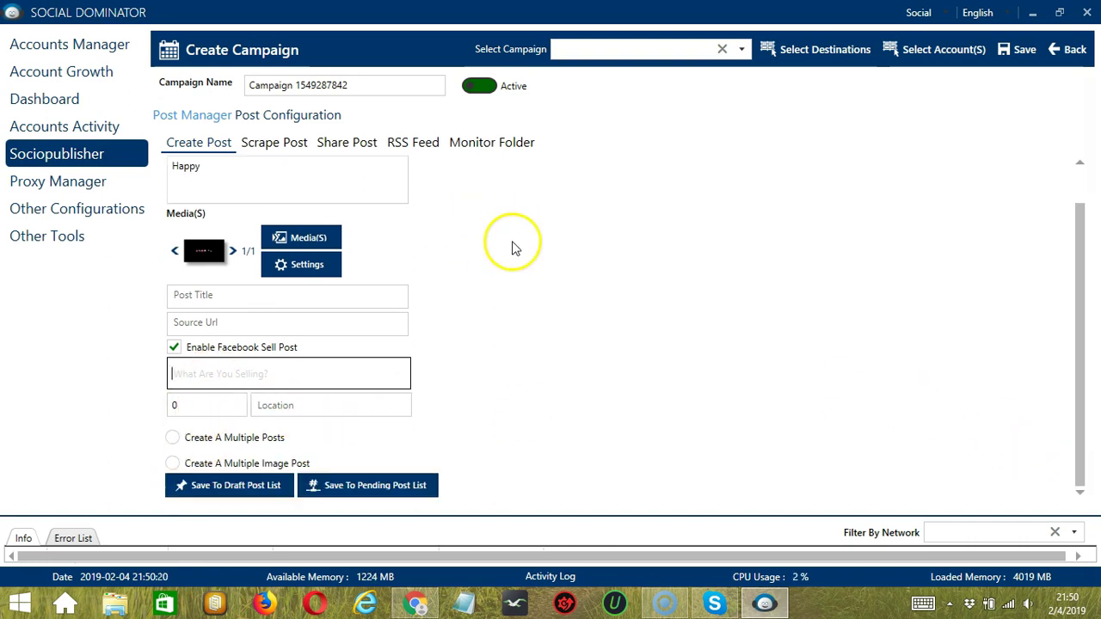
{"action": "left_click", "coordinate": [173, 438]}
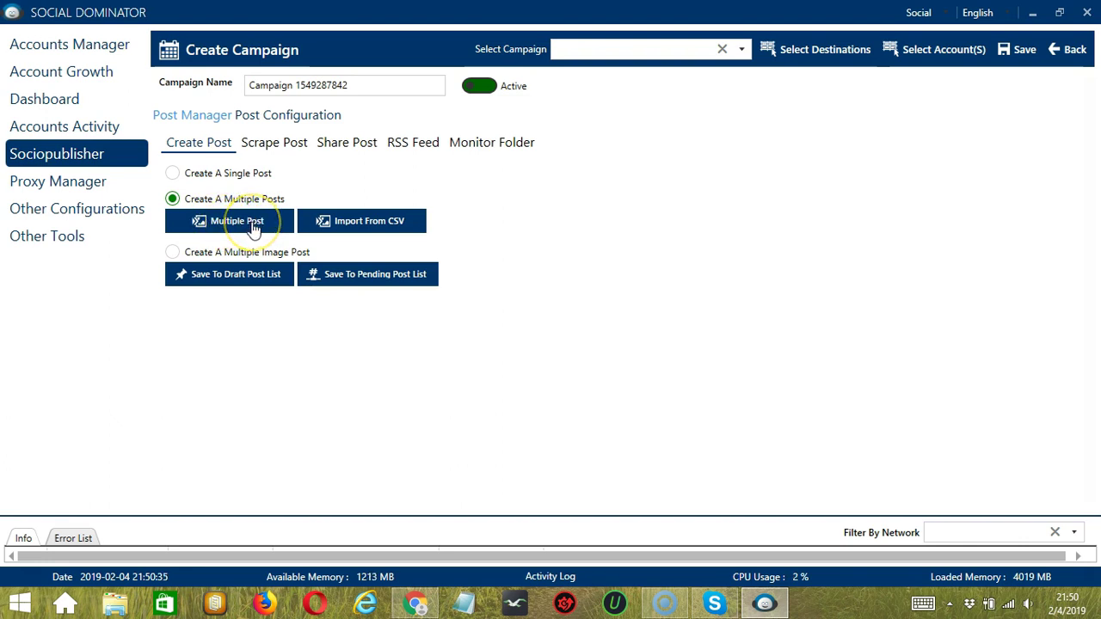
In the Multiple Post editor, add a new post described as 'Happy'
{"action": "left_click", "coordinate": [255, 228]}
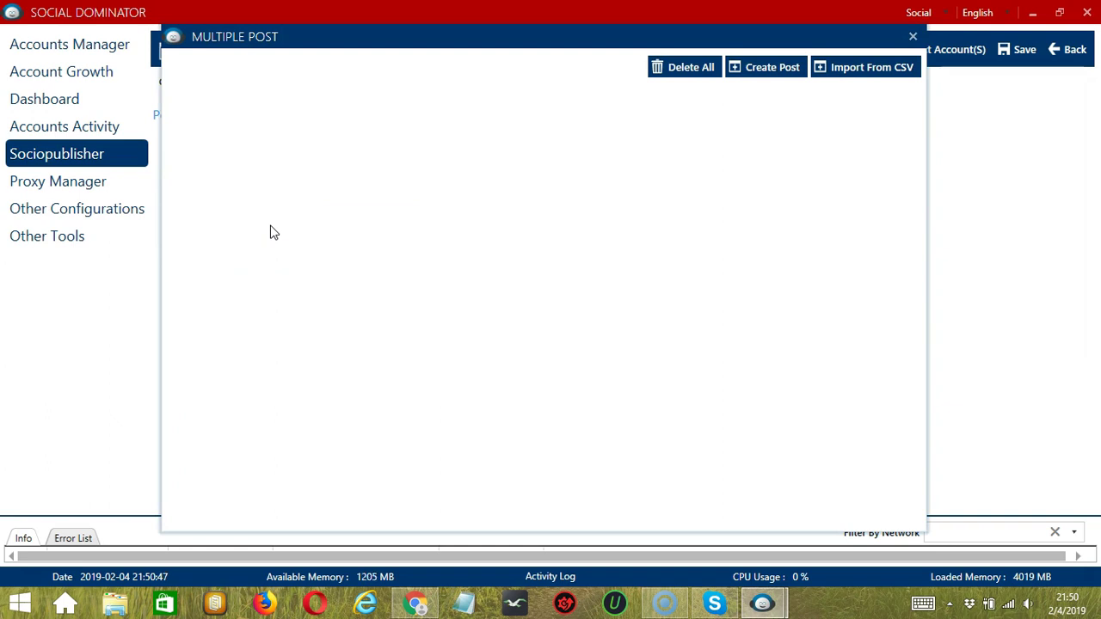
{"action": "left_click", "coordinate": [762, 76]}
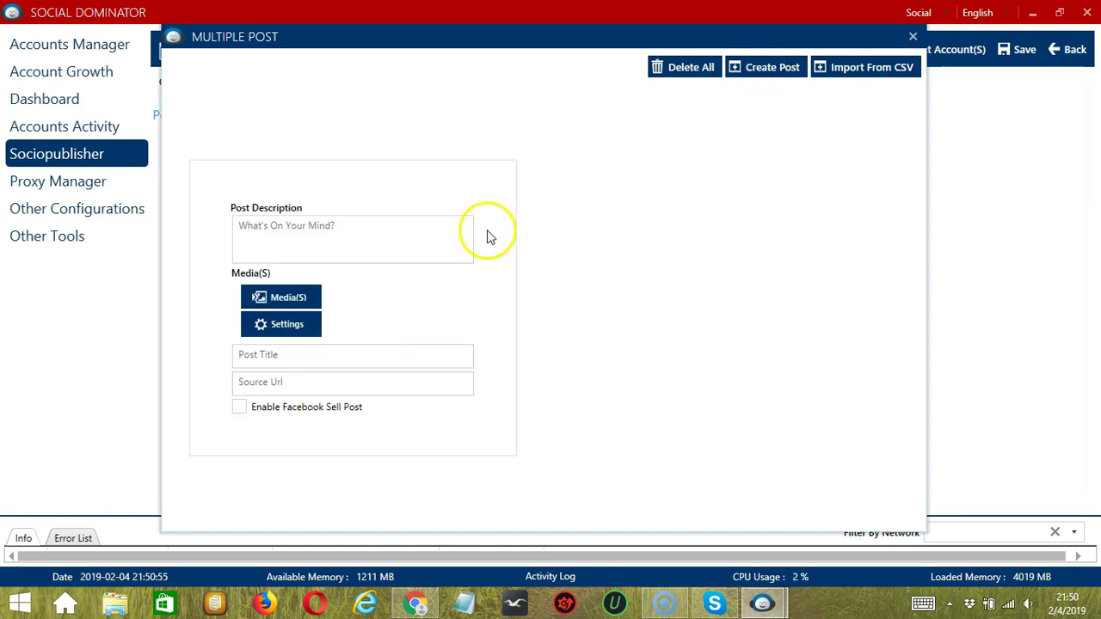
{"action": "left_click", "coordinate": [327, 230]}
{"action": "type", "text": "H"}
Attach youtube.png to the new post and save its per-network settings
{"action": "left_click", "coordinate": [308, 292]}
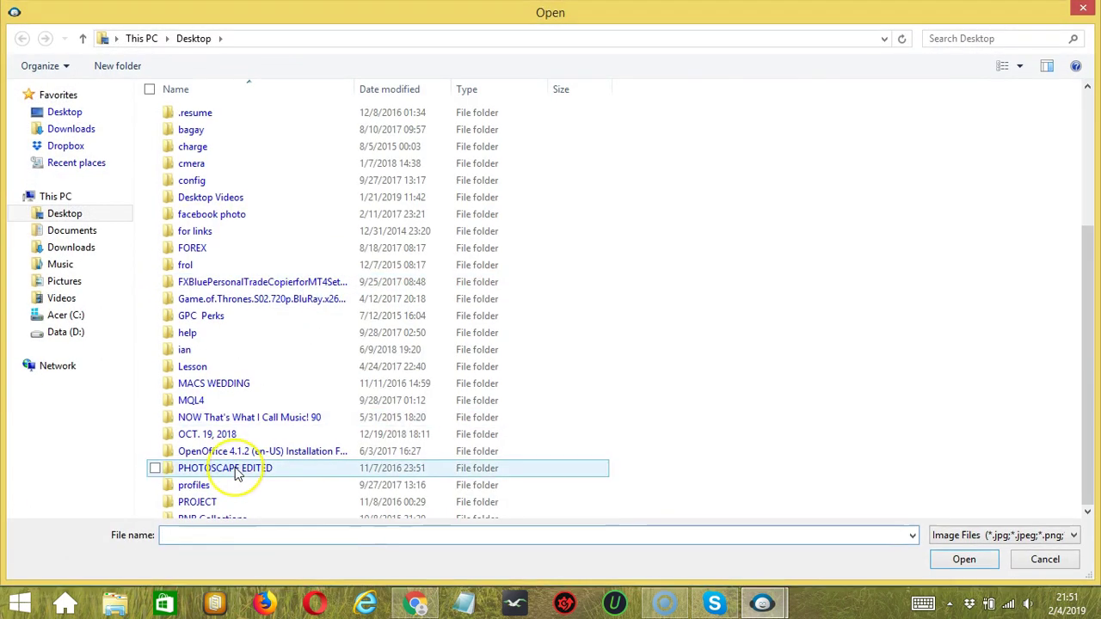
{"action": "scroll", "coordinate": [241, 465], "scroll_direction": "down", "scroll_amount": 4}
{"action": "left_click", "coordinate": [225, 512]}
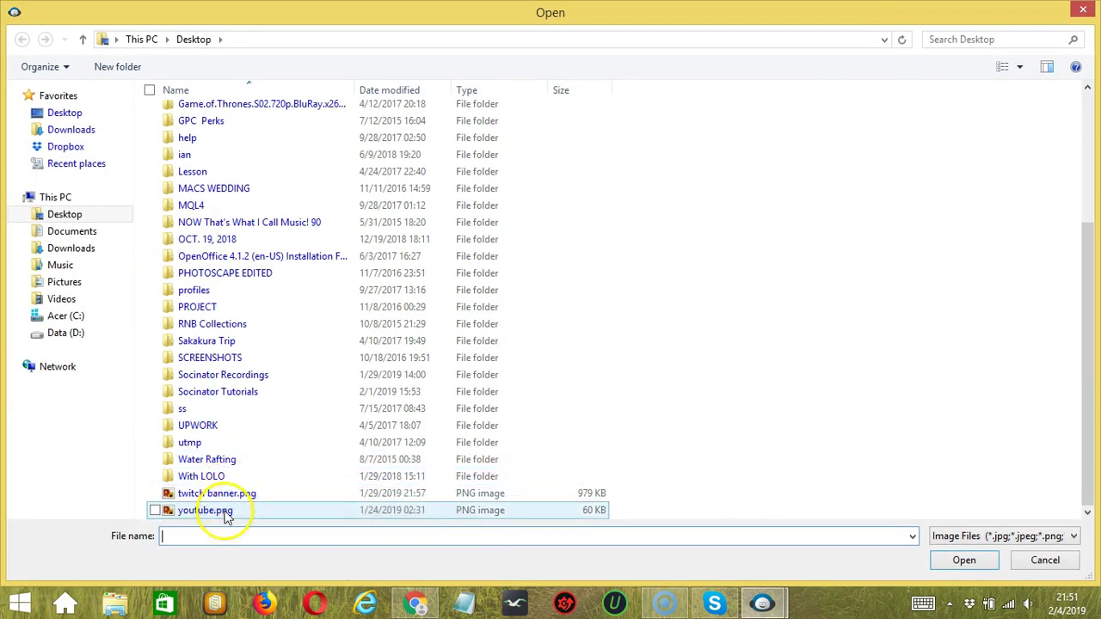
{"action": "left_click", "coordinate": [963, 560]}
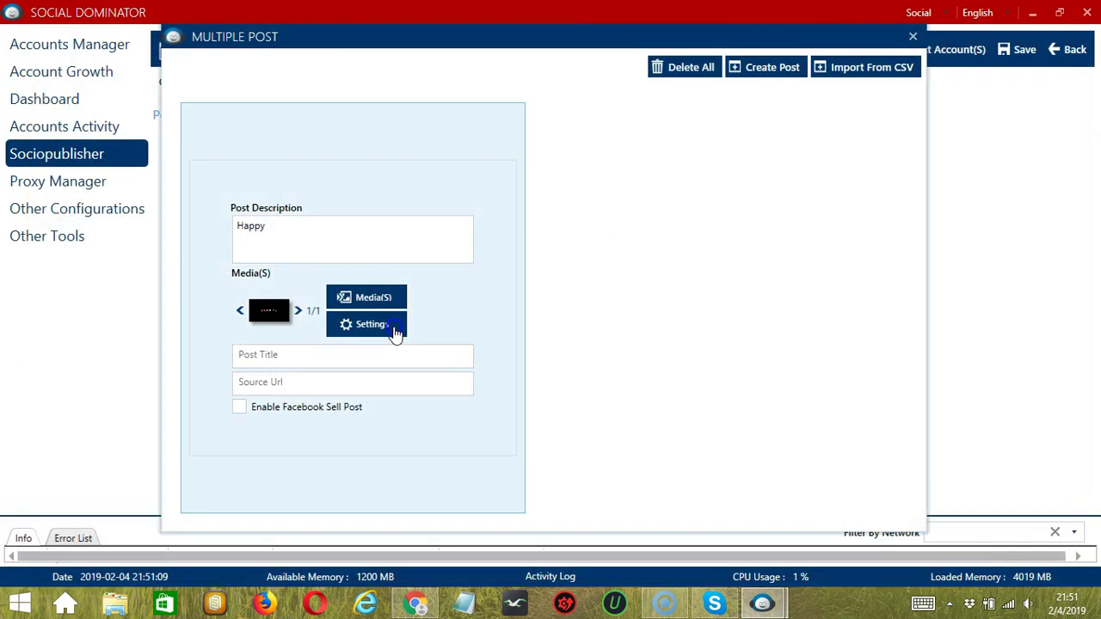
{"action": "left_click", "coordinate": [395, 332]}
{"action": "left_click", "coordinate": [691, 338]}
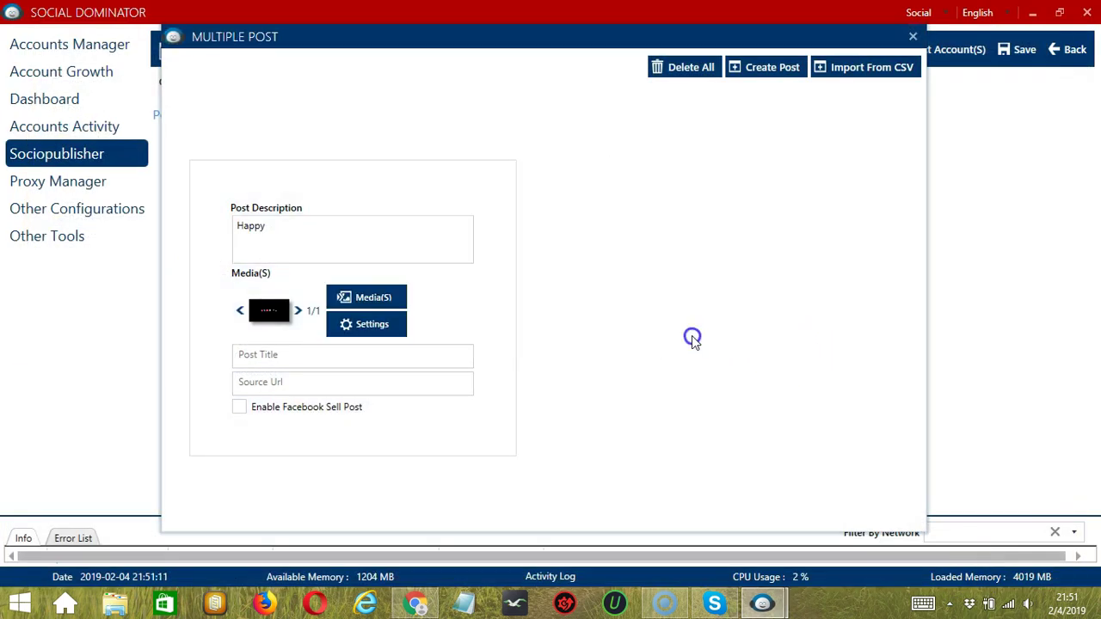
{"action": "left_click", "coordinate": [325, 358]}
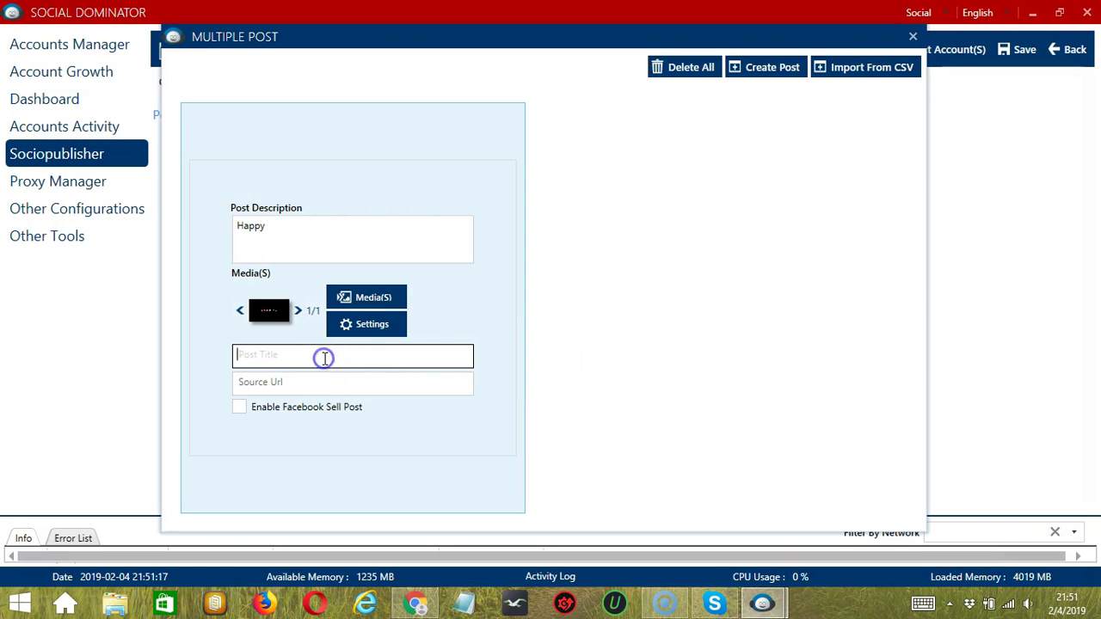
{"action": "left_click", "coordinate": [329, 379]}
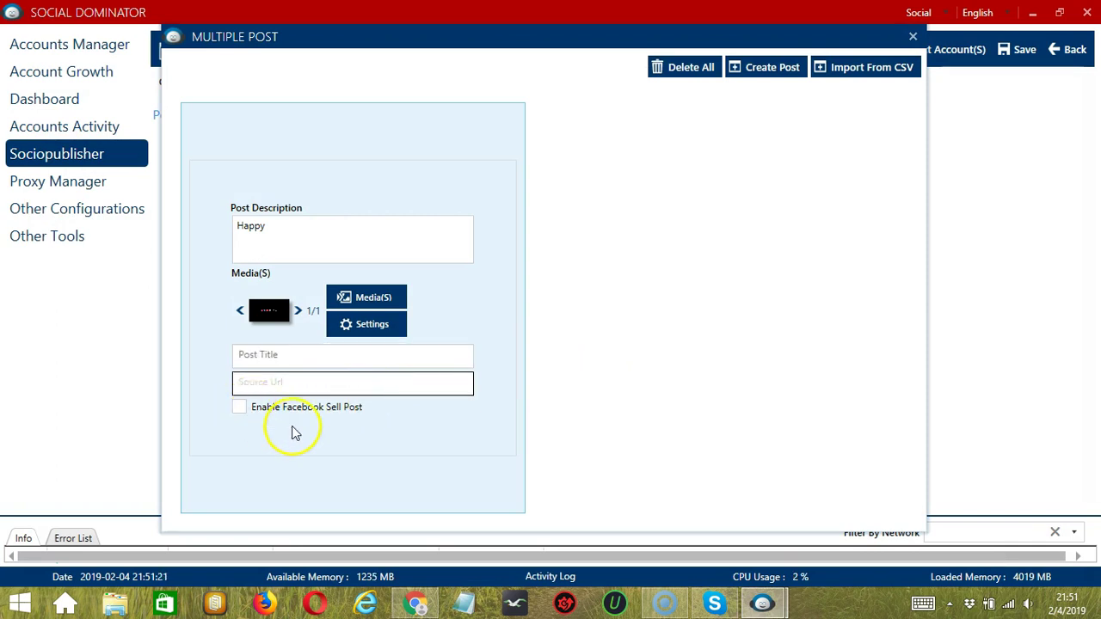
Cancel a CSV import, delete all posts from the list, and close the Multiple Post window
{"action": "left_click", "coordinate": [871, 69]}
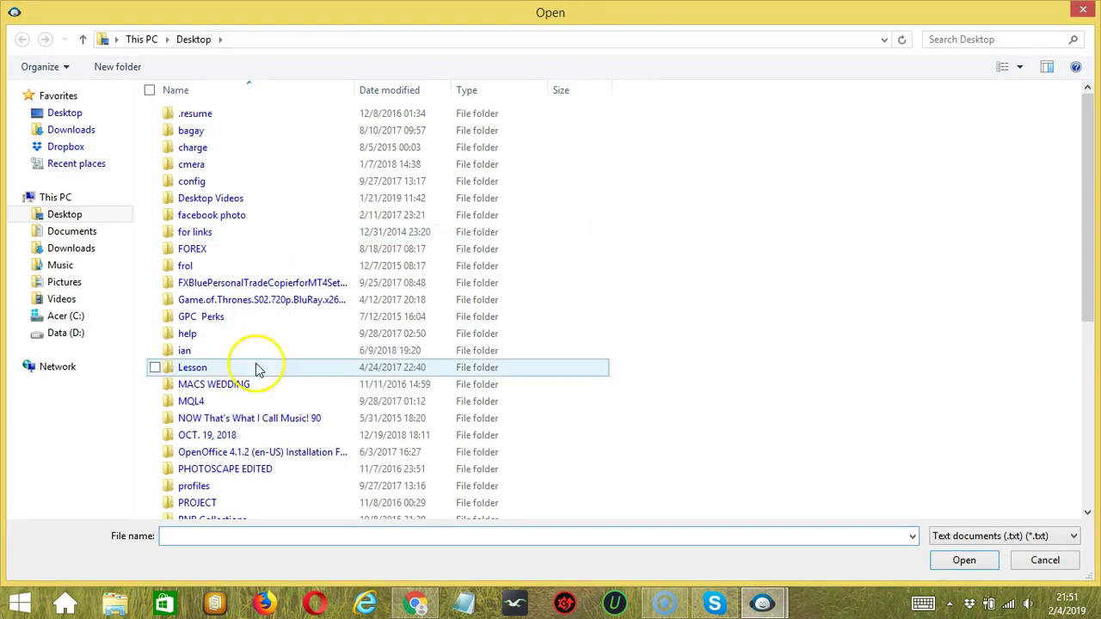
{"action": "left_click", "coordinate": [1044, 560]}
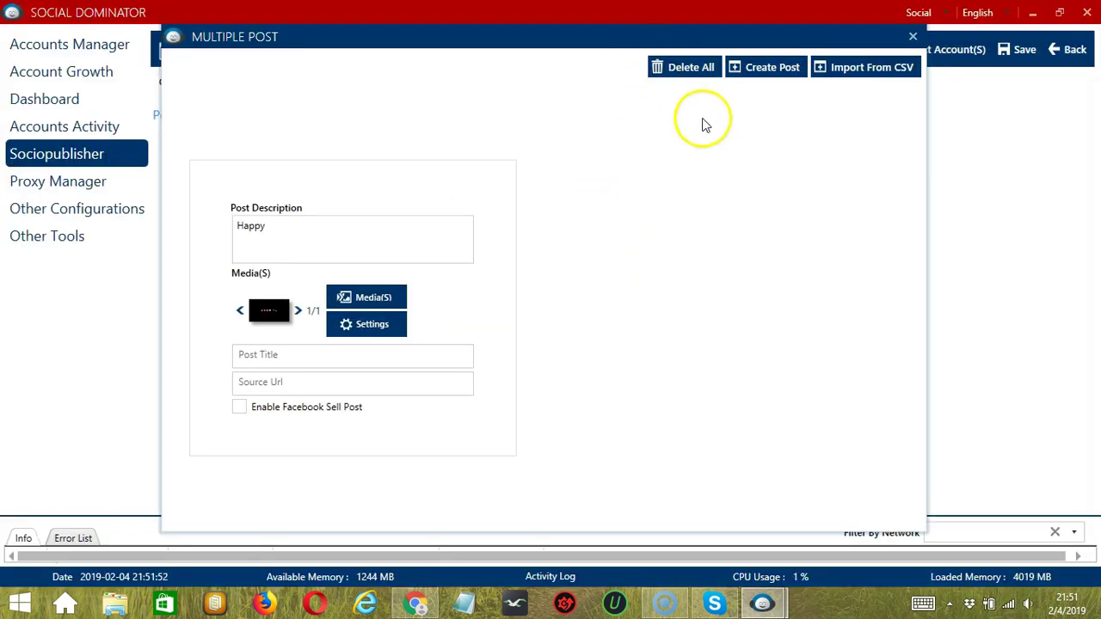
{"action": "left_click", "coordinate": [676, 78]}
{"action": "left_click", "coordinate": [912, 36]}
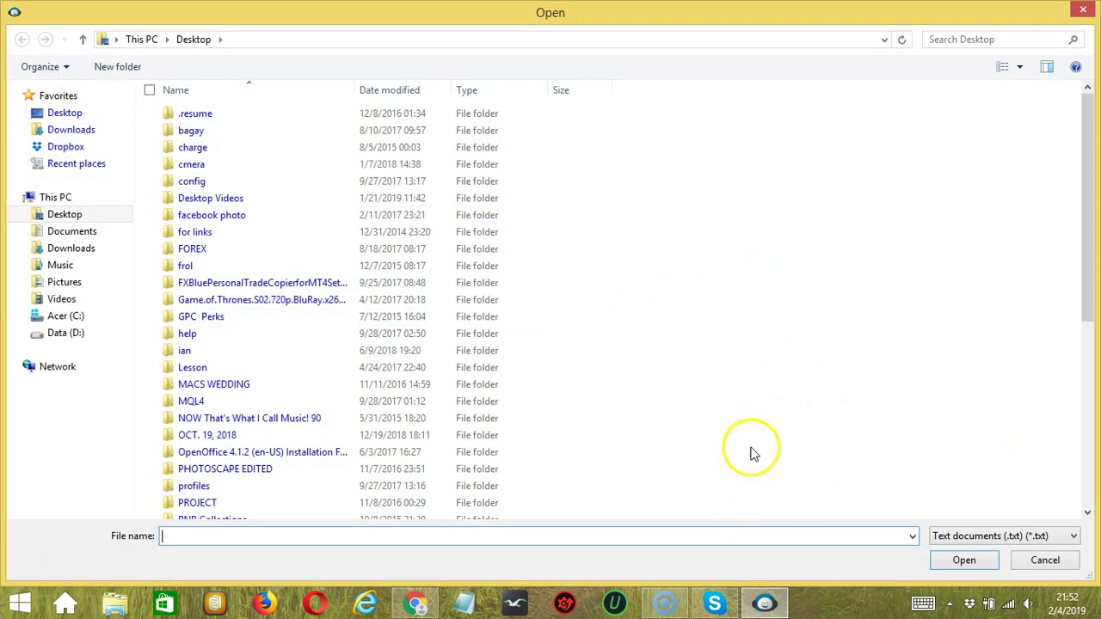
Switch to a multiple image post with uploaded descriptions and unique posts only
{"action": "left_click", "coordinate": [1051, 568]}
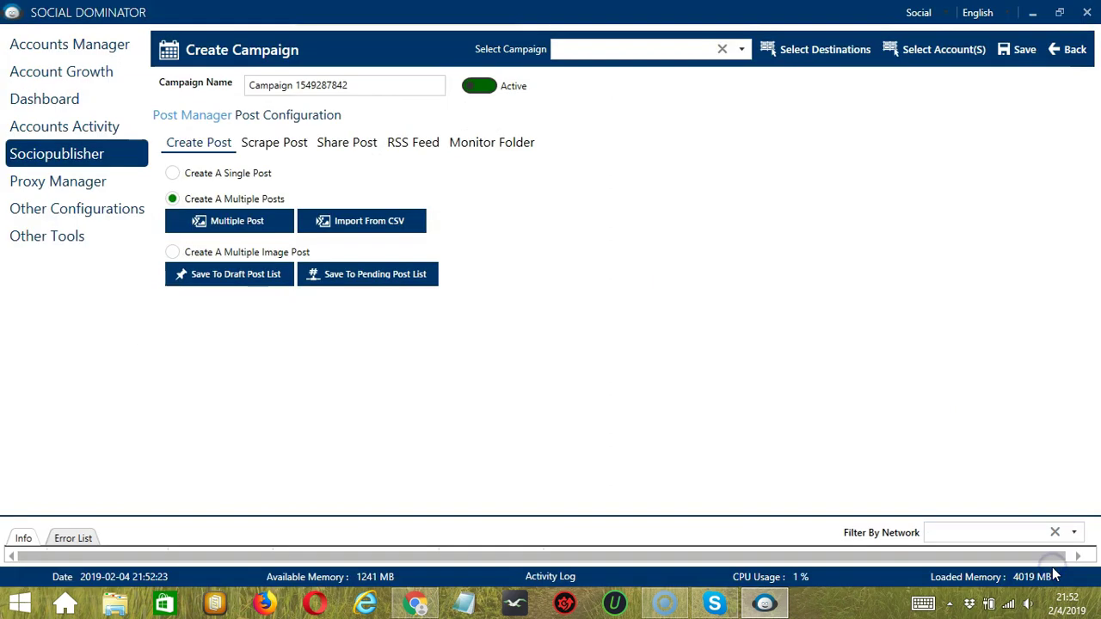
{"action": "left_click", "coordinate": [196, 251]}
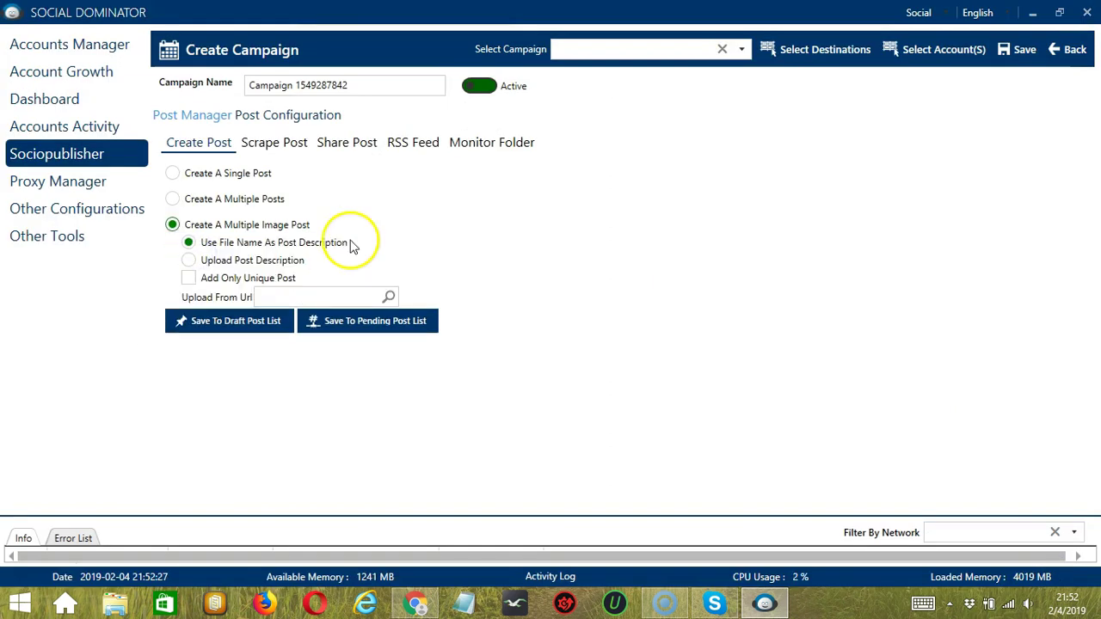
{"action": "left_click", "coordinate": [598, 253]}
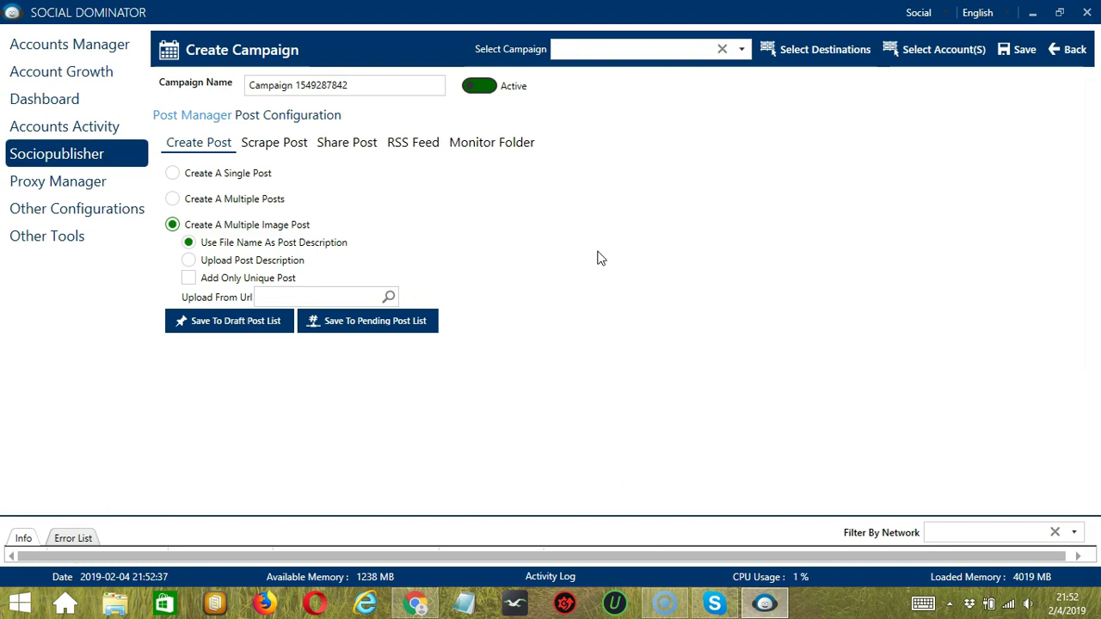
{"action": "left_click", "coordinate": [188, 242]}
{"action": "left_click", "coordinate": [292, 251]}
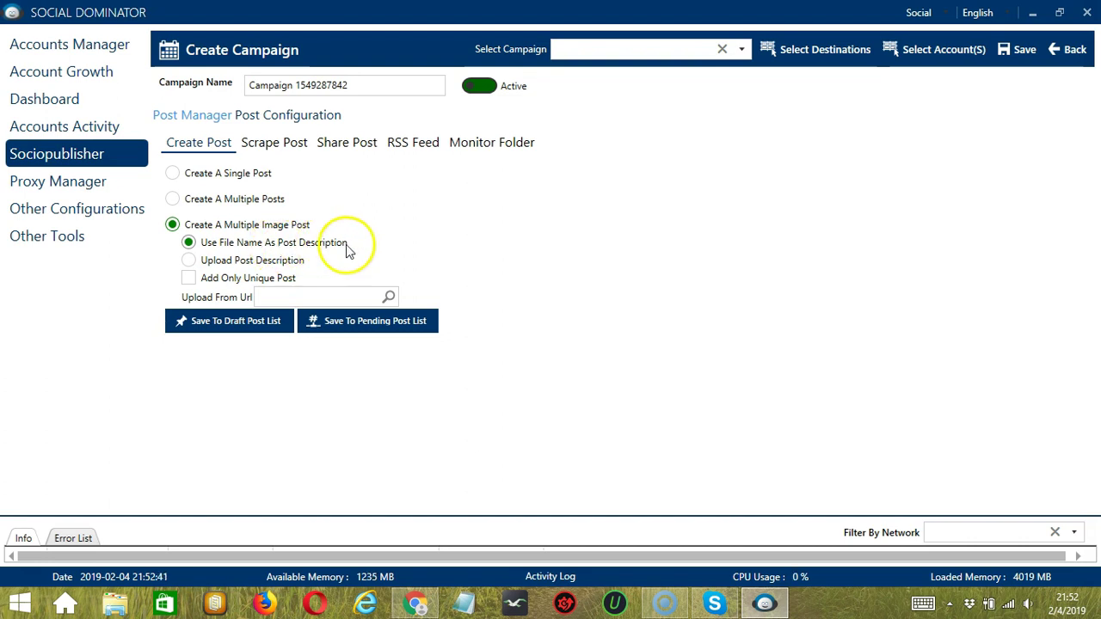
{"action": "left_click", "coordinate": [262, 259]}
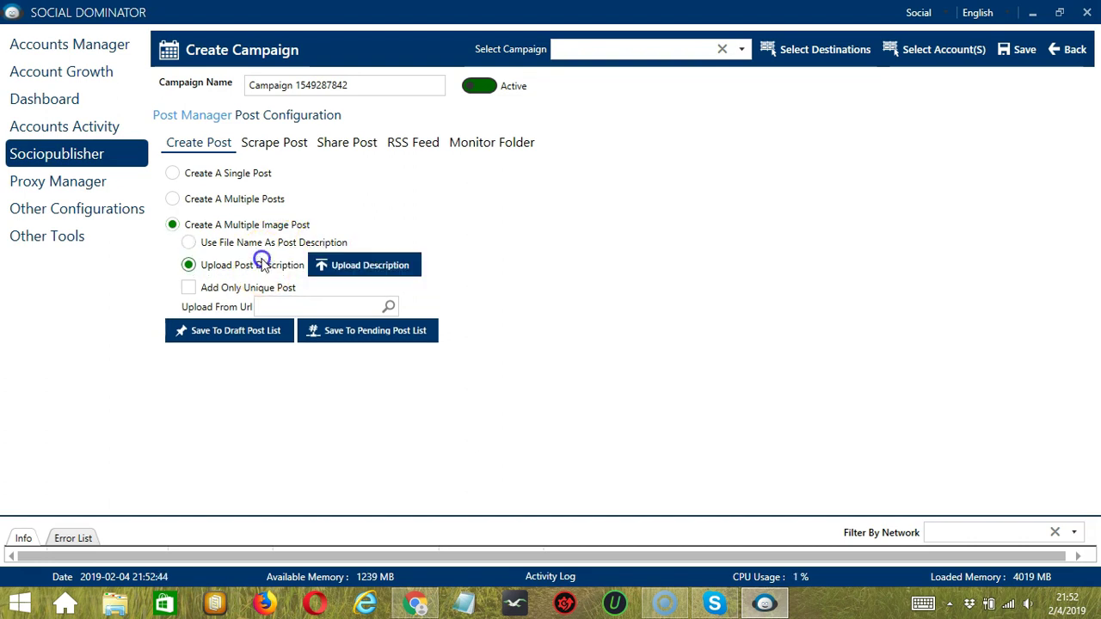
{"action": "left_click", "coordinate": [387, 265]}
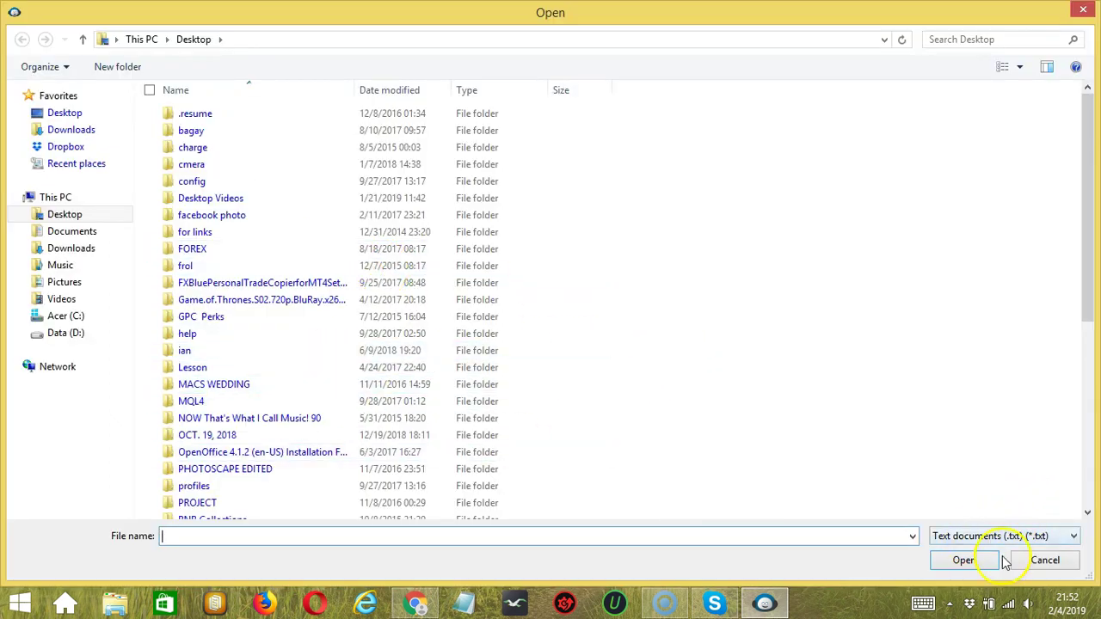
{"action": "left_click", "coordinate": [1046, 561]}
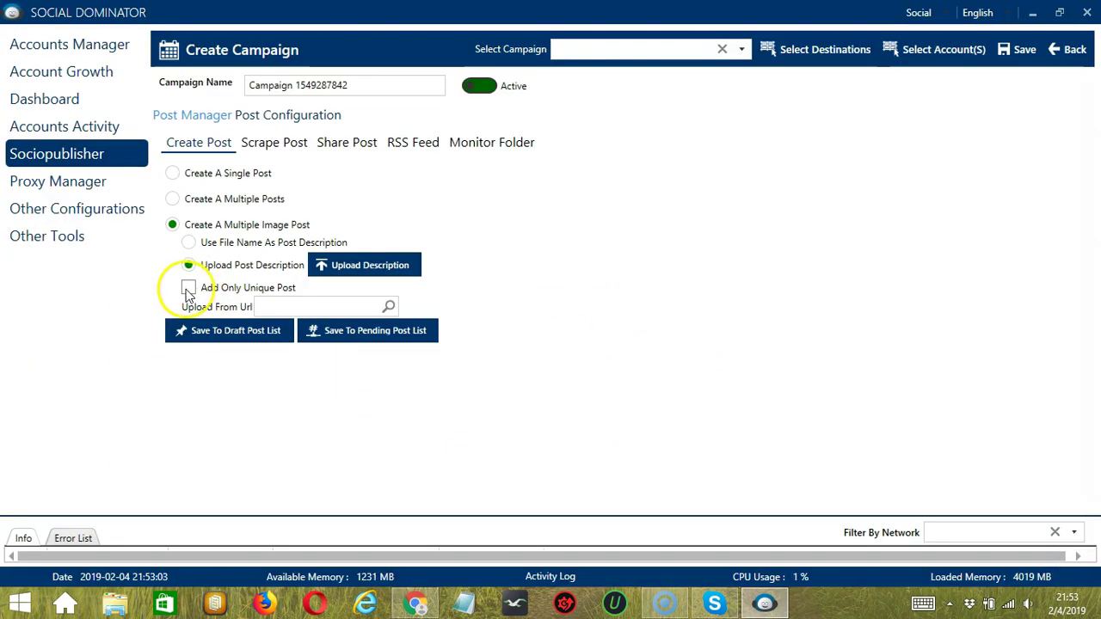
{"action": "left_click", "coordinate": [188, 288]}
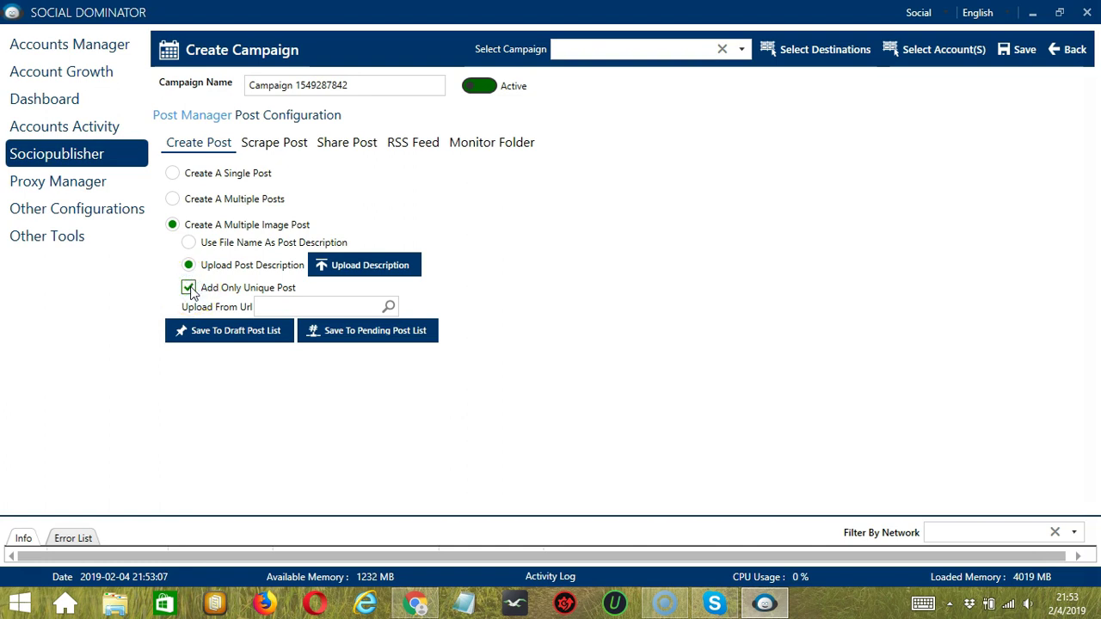
Paste the Google Images 'smile' search URL from Chrome into Upload From Url
{"action": "left_click", "coordinate": [330, 306]}
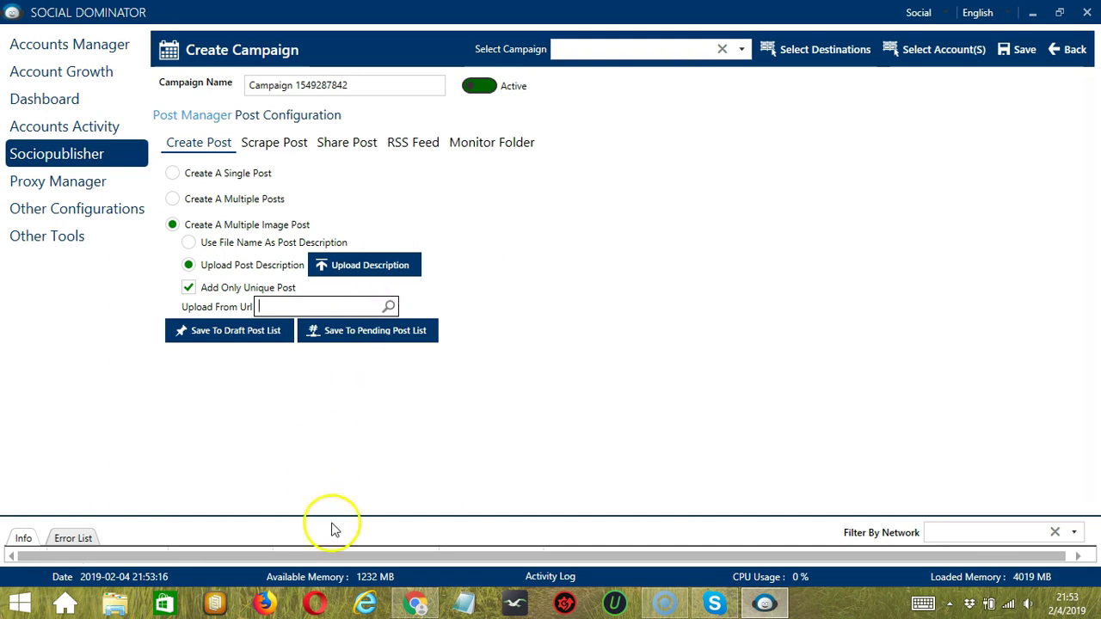
{"action": "left_click", "coordinate": [434, 605]}
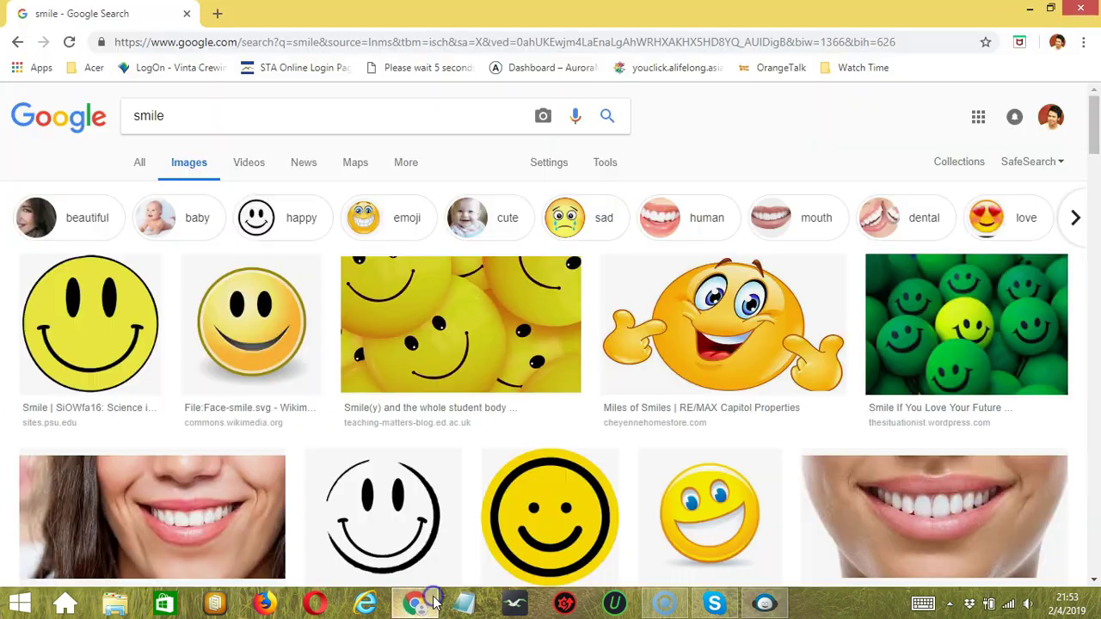
{"action": "left_click", "coordinate": [255, 42]}
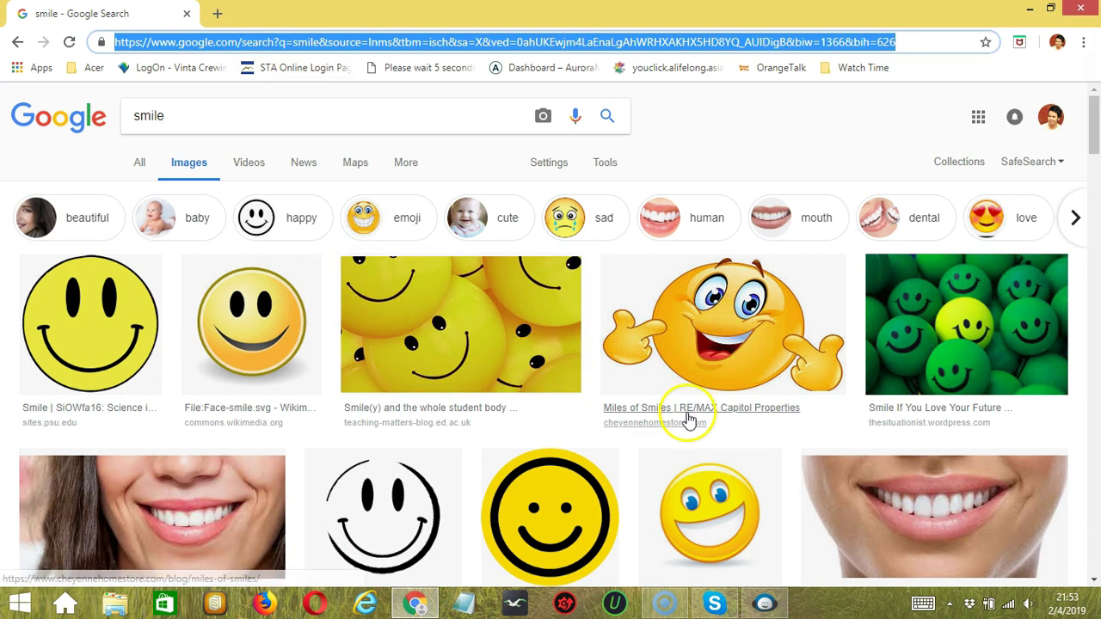
{"action": "left_click", "coordinate": [776, 604]}
{"action": "key", "text": "ctrl+v"}
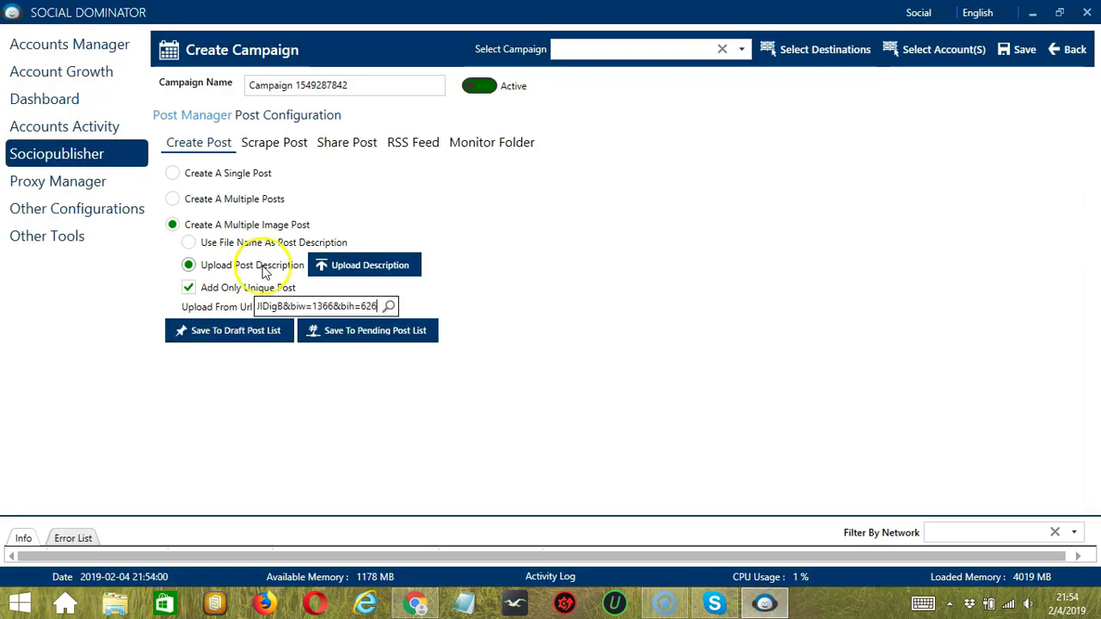
Fetch images from the smile search URL and advance the preview to image 2/100
{"action": "left_click", "coordinate": [389, 308]}
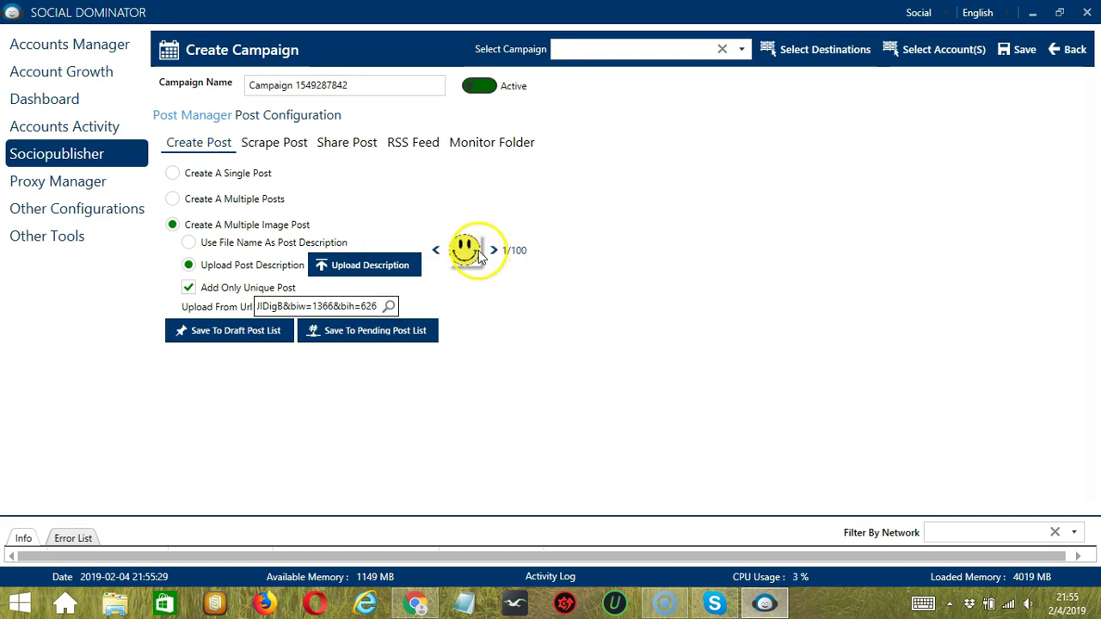
{"action": "left_click", "coordinate": [493, 250]}
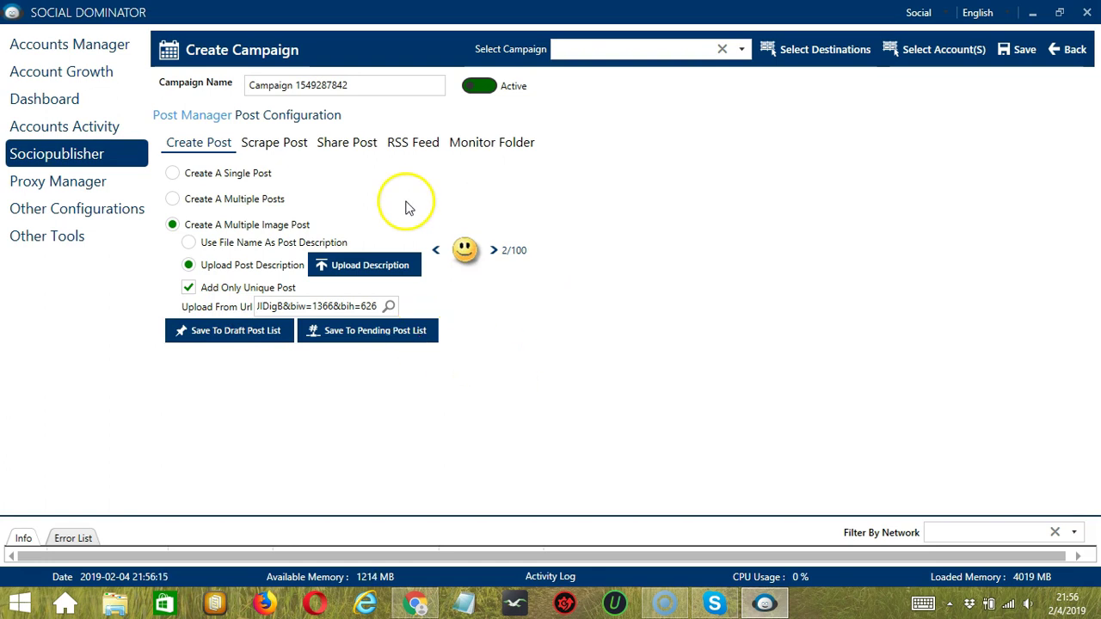
{"action": "left_click", "coordinate": [271, 145]}
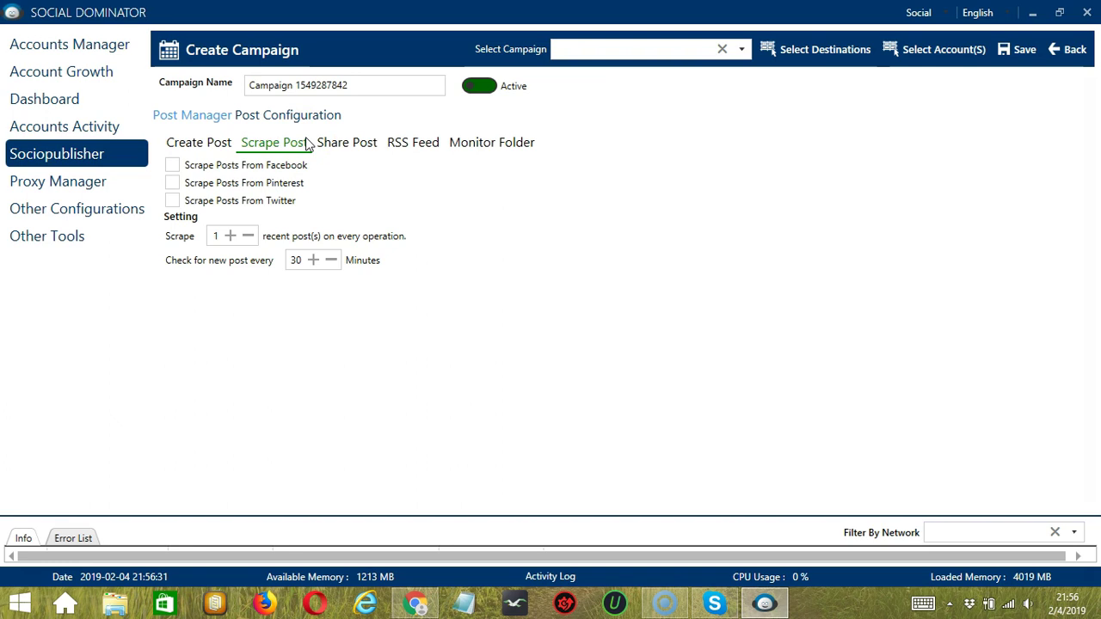
Tick Scrape Posts From Facebook on the Scrape Post tab
{"action": "left_click", "coordinate": [173, 166]}
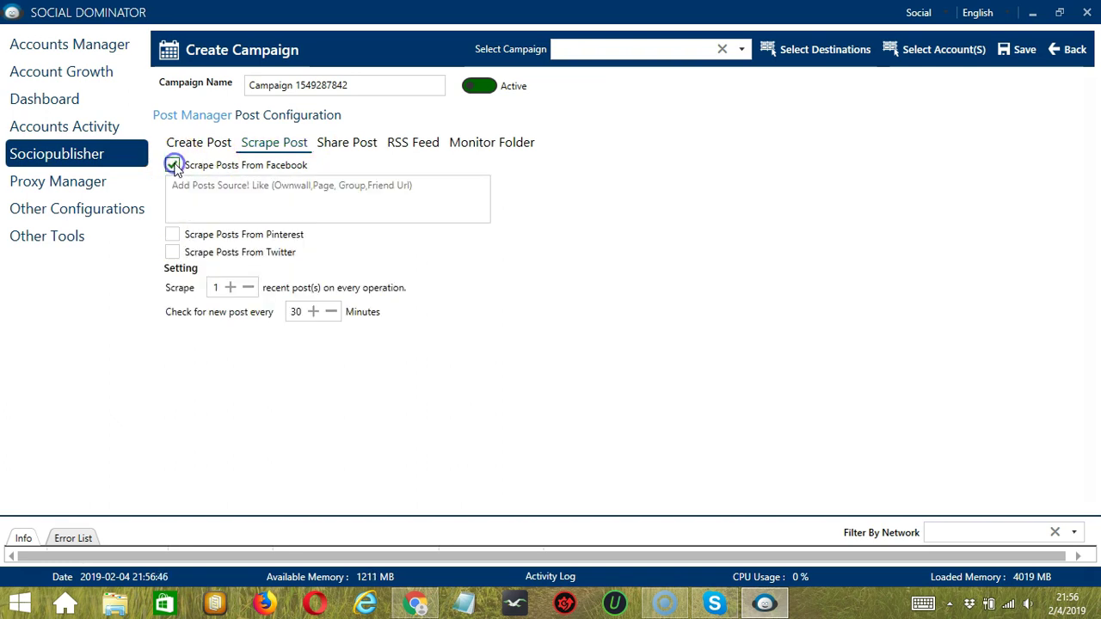
{"action": "left_click", "coordinate": [231, 182]}
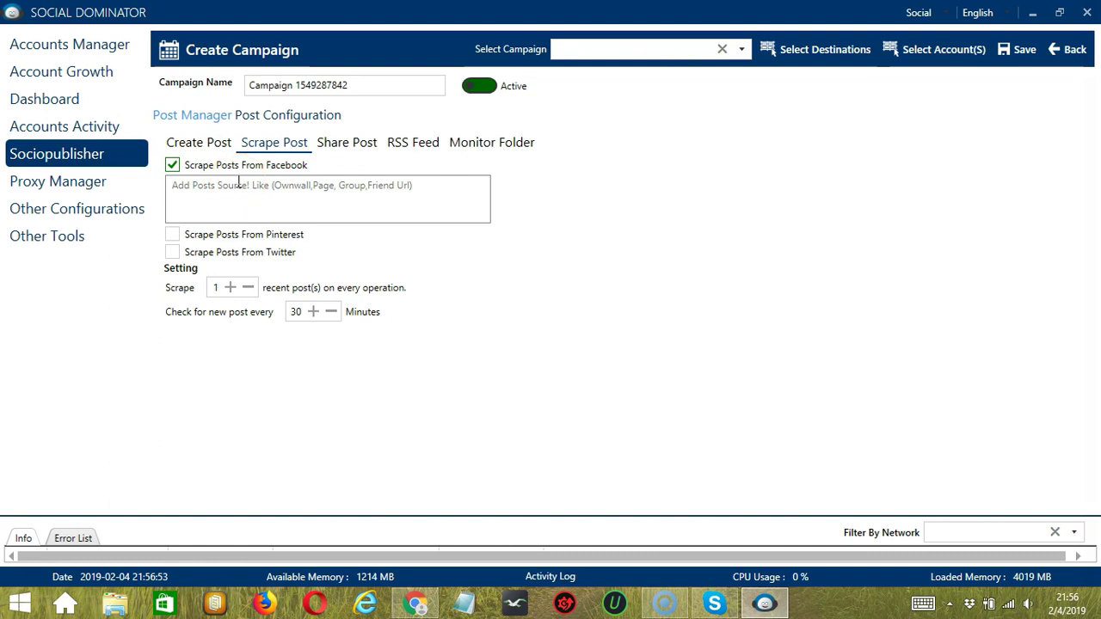
{"action": "left_click", "coordinate": [295, 191]}
{"action": "left_click", "coordinate": [258, 194]}
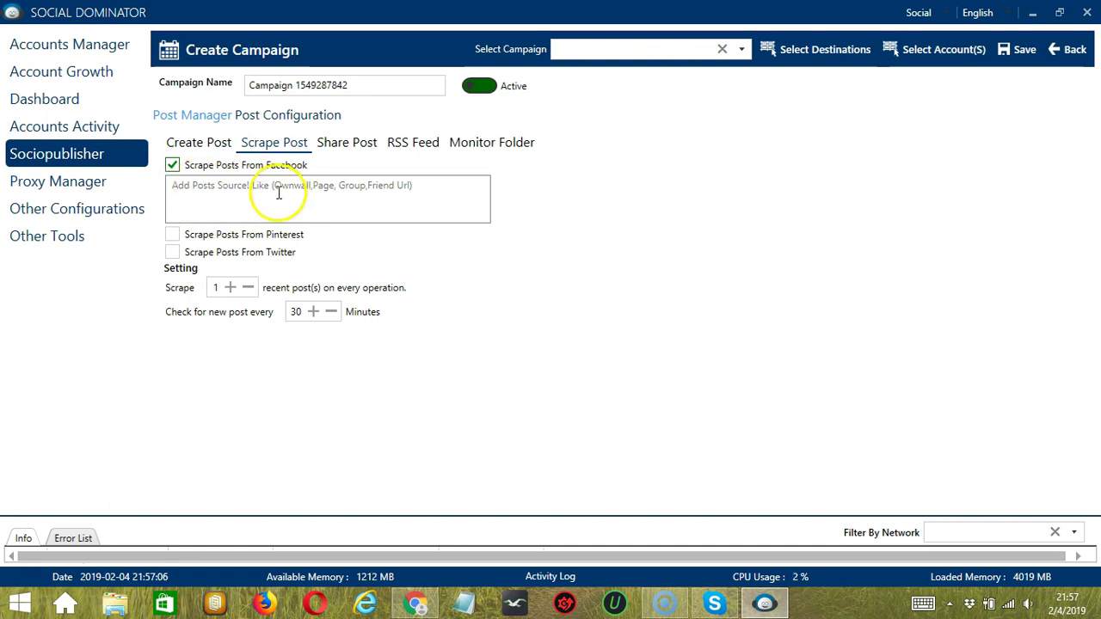
{"action": "left_click", "coordinate": [277, 192]}
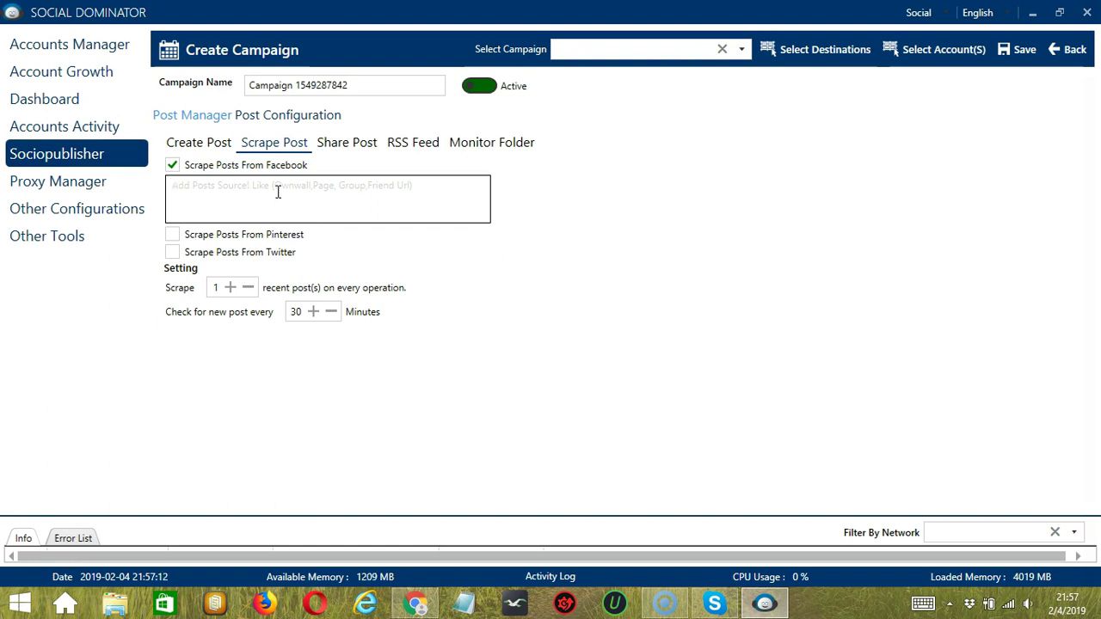
Enter Facebook source lines '[G]Url [P]Url', '[P]Url', '[O' and '[N', one per line
{"action": "left_click", "coordinate": [218, 194]}
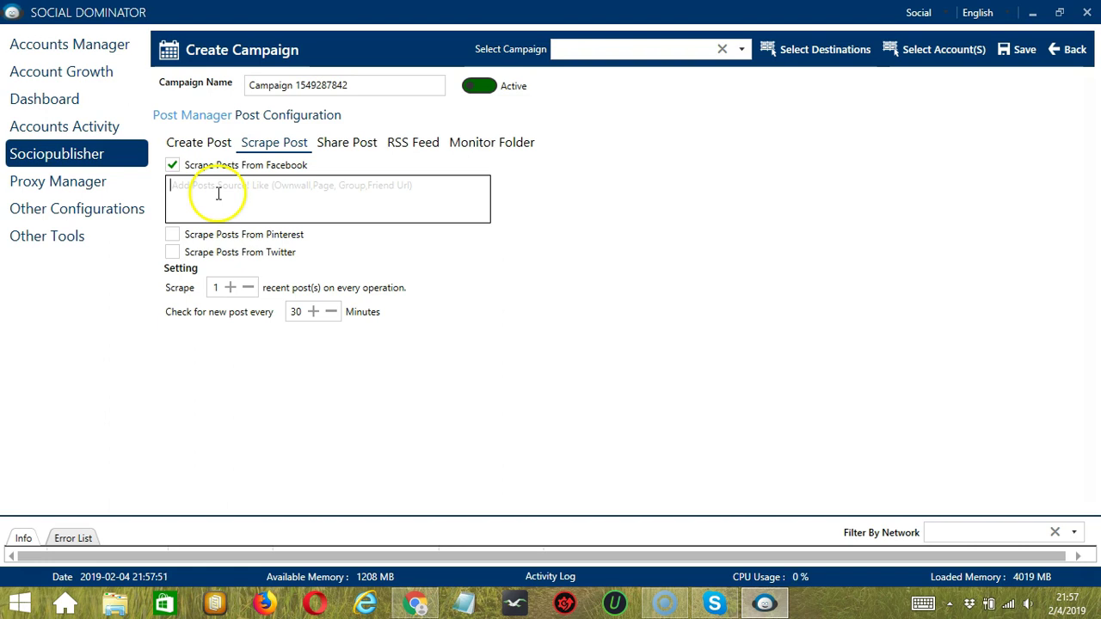
{"action": "type", "text": "[G]"}
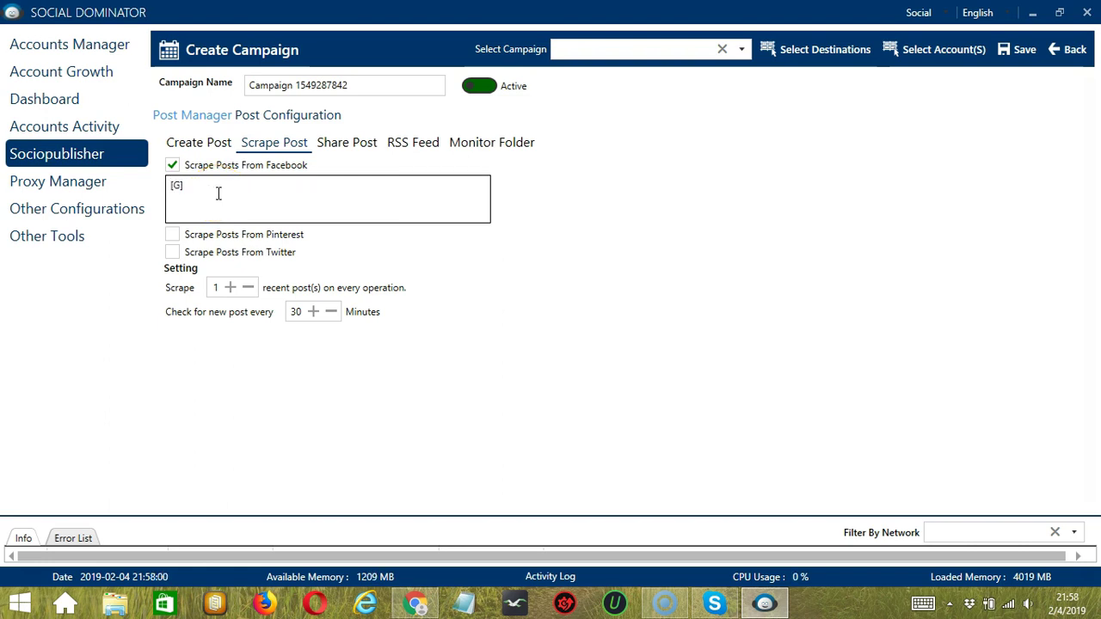
{"action": "type", "text": "Ur"}
{"action": "type", "text": "l "}
{"action": "type", "text": "[P"}
{"action": "type", "text": "]Ur"}
{"action": "type", "text": "l"}
{"action": "key", "text": "Return"}
{"action": "type", "text": "[P]Url"}
{"action": "key", "text": "Return"}
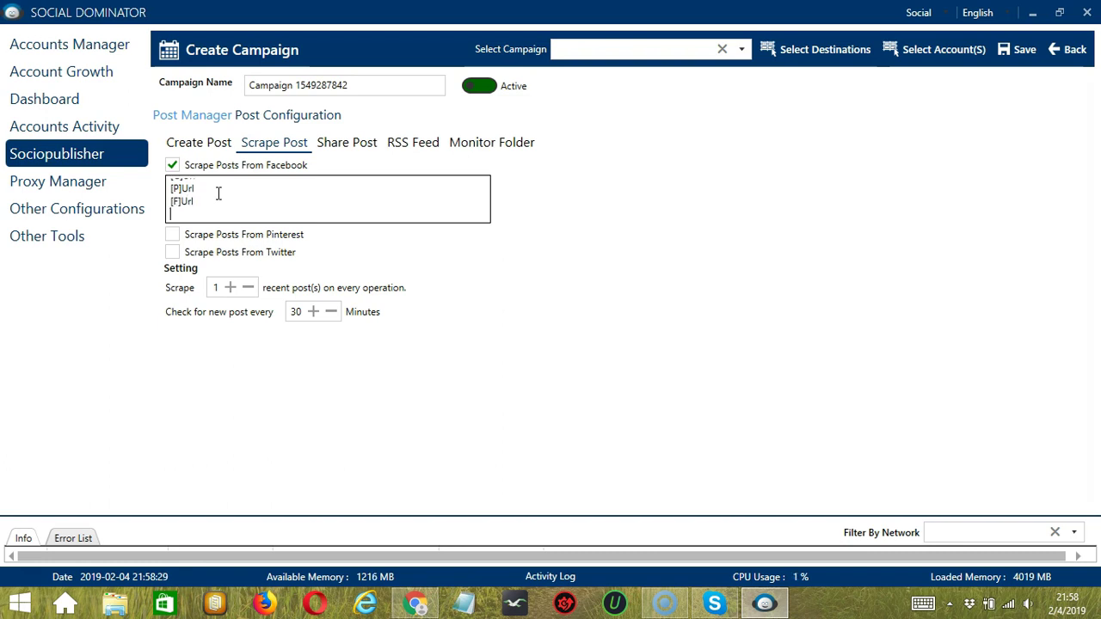
{"action": "type", "text": "[O"}
{"action": "key", "text": "Return"}
{"action": "type", "text": "[N"}
Tick Scrape Posts From Pinterest and From Twitter, leaving both source boxes empty
{"action": "left_click", "coordinate": [172, 235]}
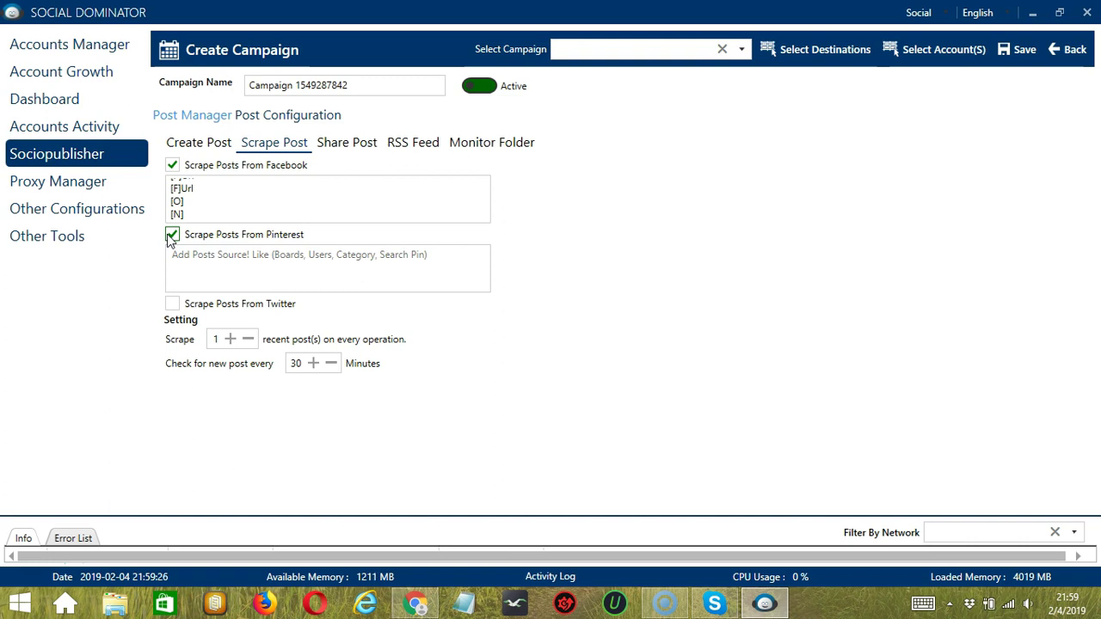
{"action": "left_click", "coordinate": [202, 250]}
{"action": "left_click", "coordinate": [173, 308]}
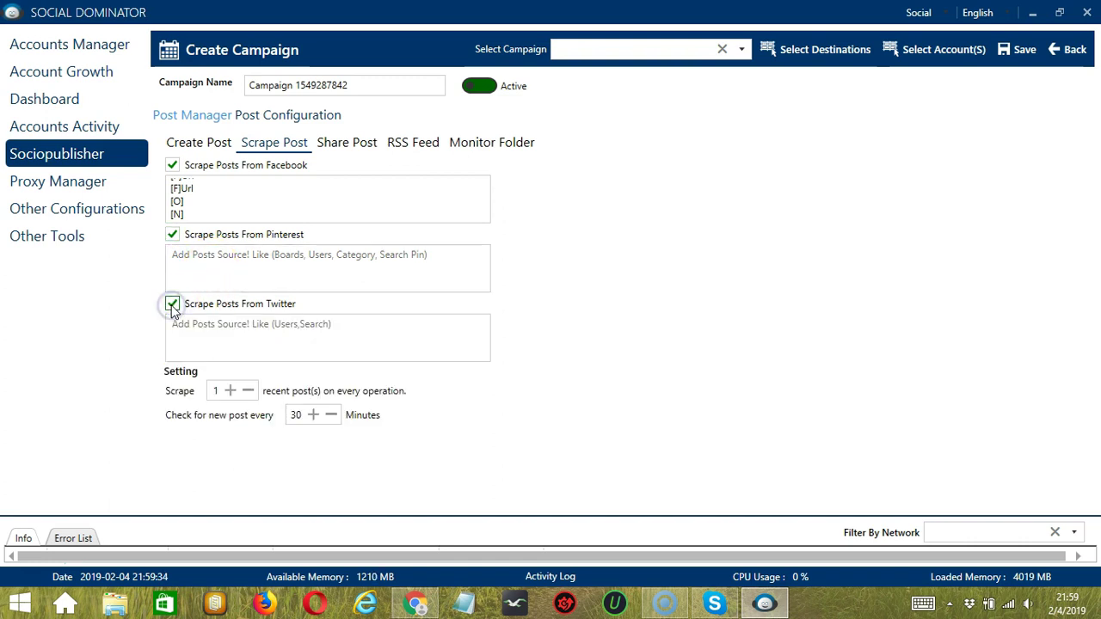
{"action": "left_click", "coordinate": [177, 314]}
{"action": "left_click", "coordinate": [394, 375]}
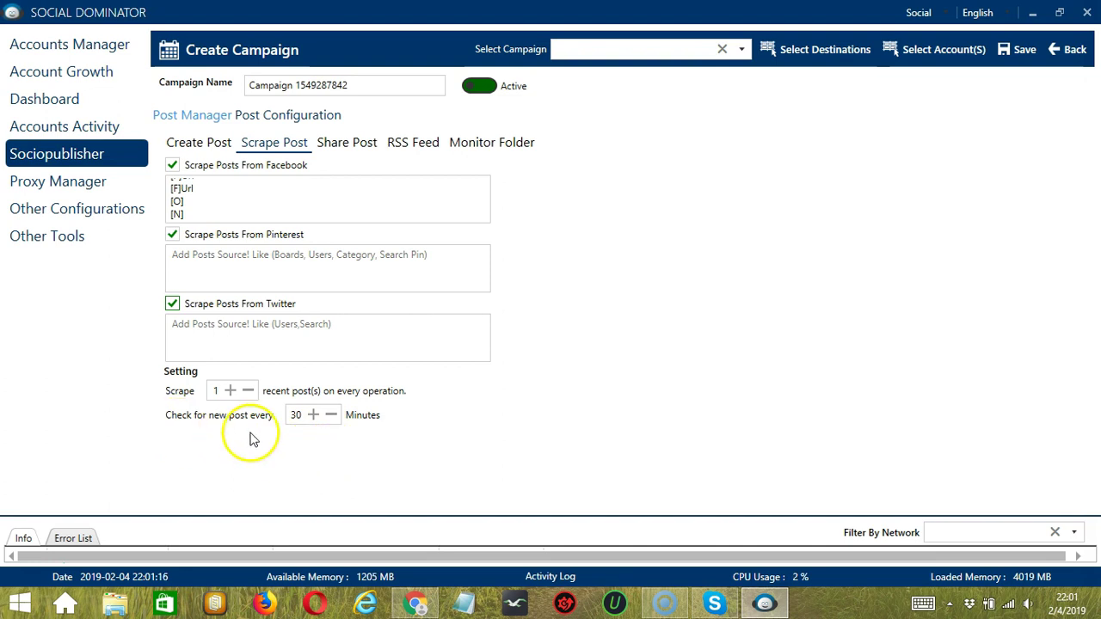
In Share Post, share from a Custom Posts List and from Facebook Pages
{"action": "left_click", "coordinate": [346, 149]}
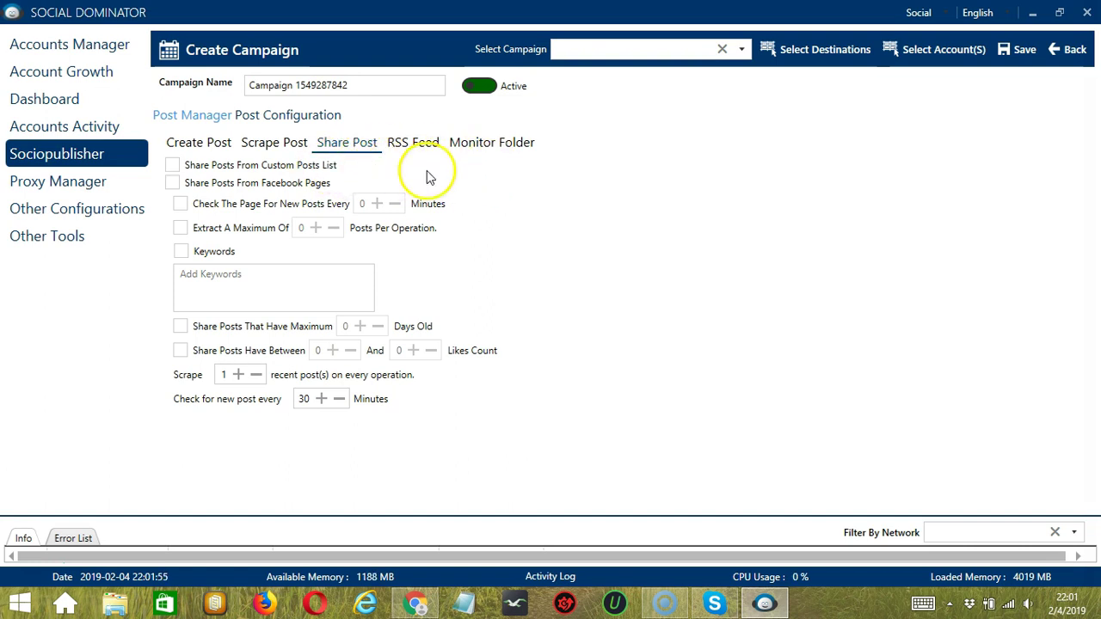
{"action": "left_click", "coordinate": [248, 170]}
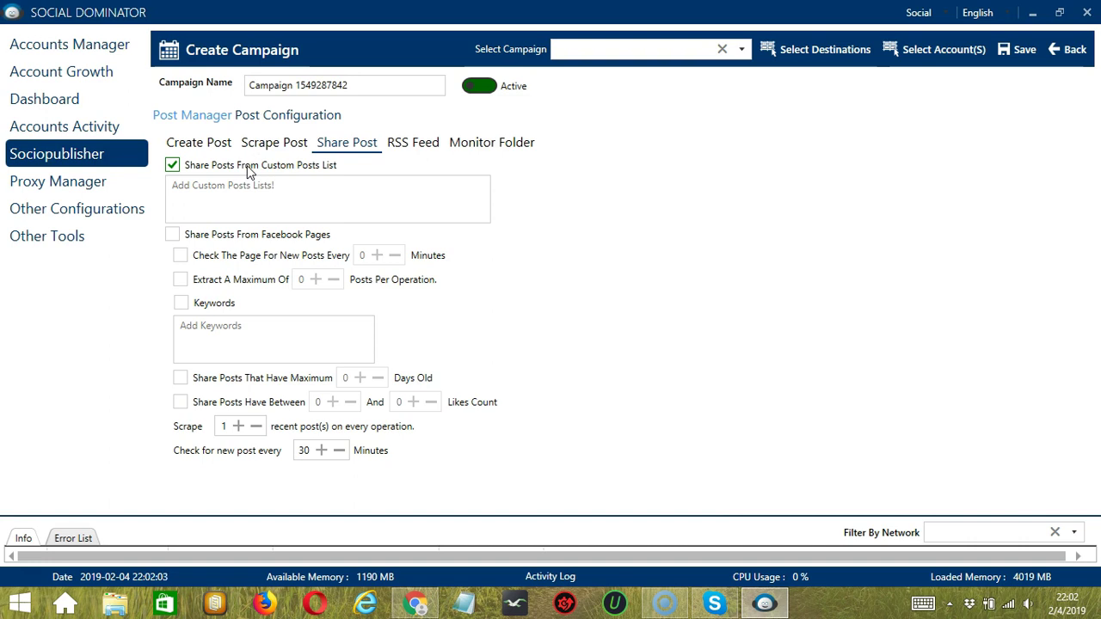
{"action": "left_click", "coordinate": [314, 188]}
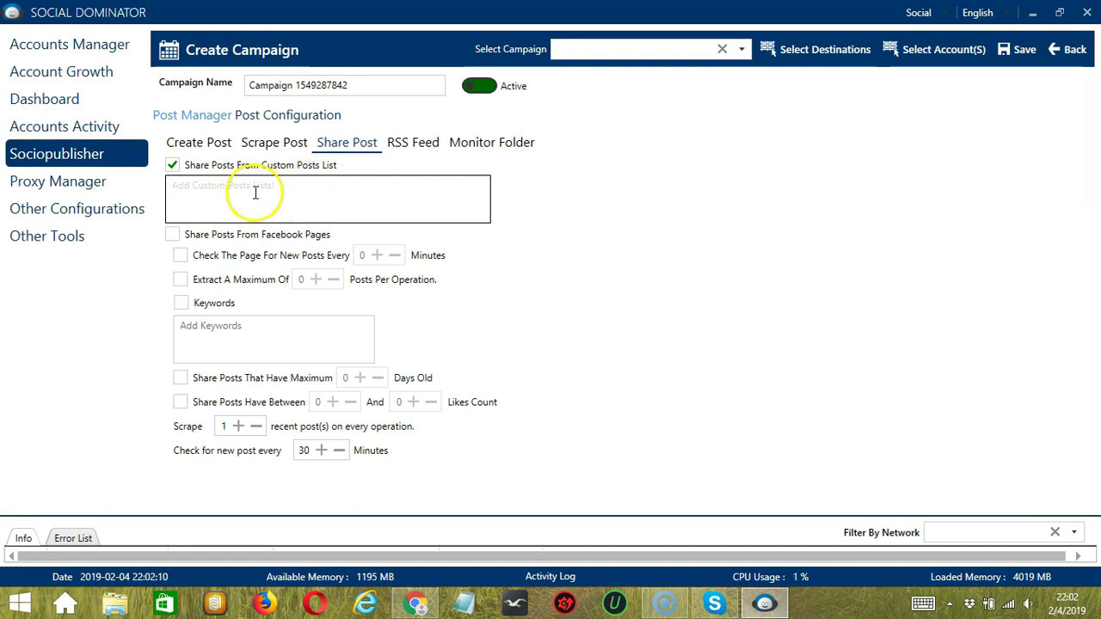
{"action": "left_click", "coordinate": [200, 239]}
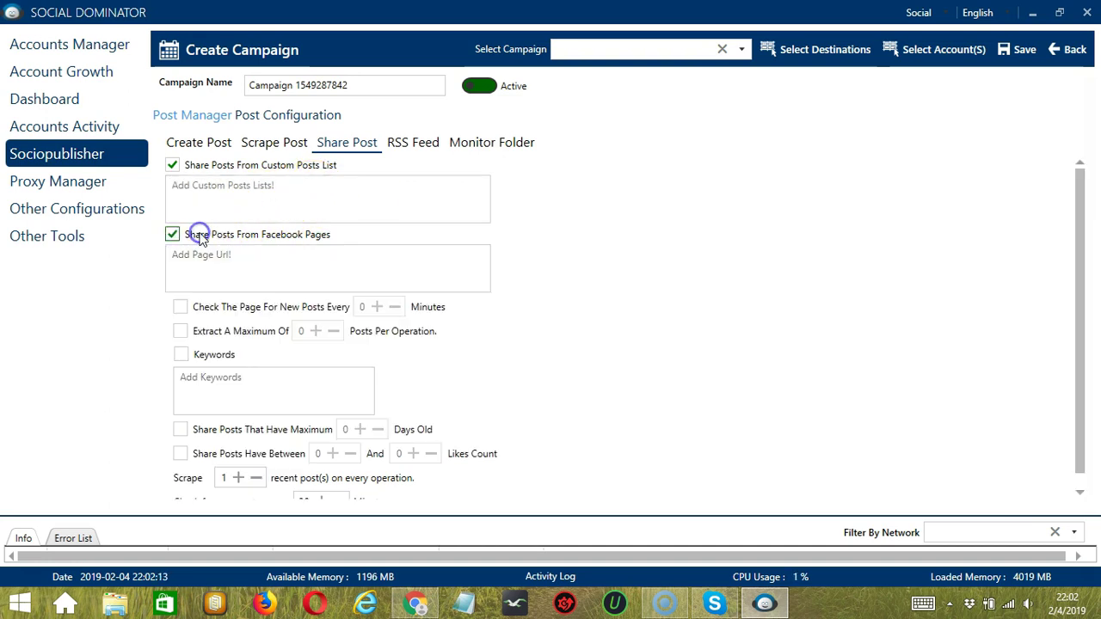
{"action": "left_click", "coordinate": [285, 251]}
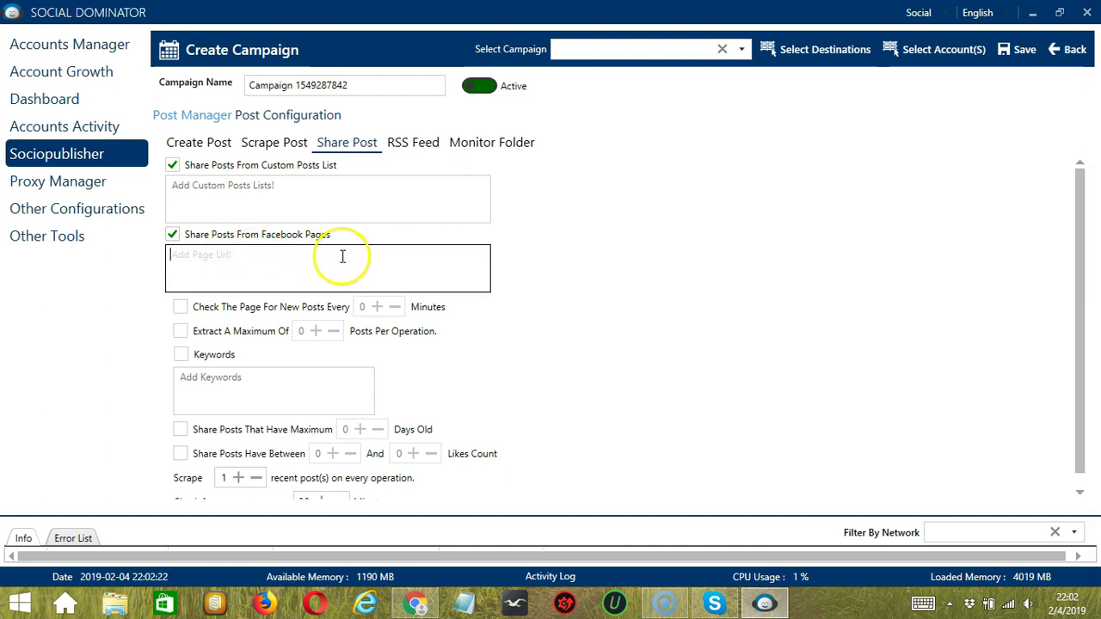
Check pages for new posts every 2 minutes and turn on keyword filtering
{"action": "left_click", "coordinate": [281, 310]}
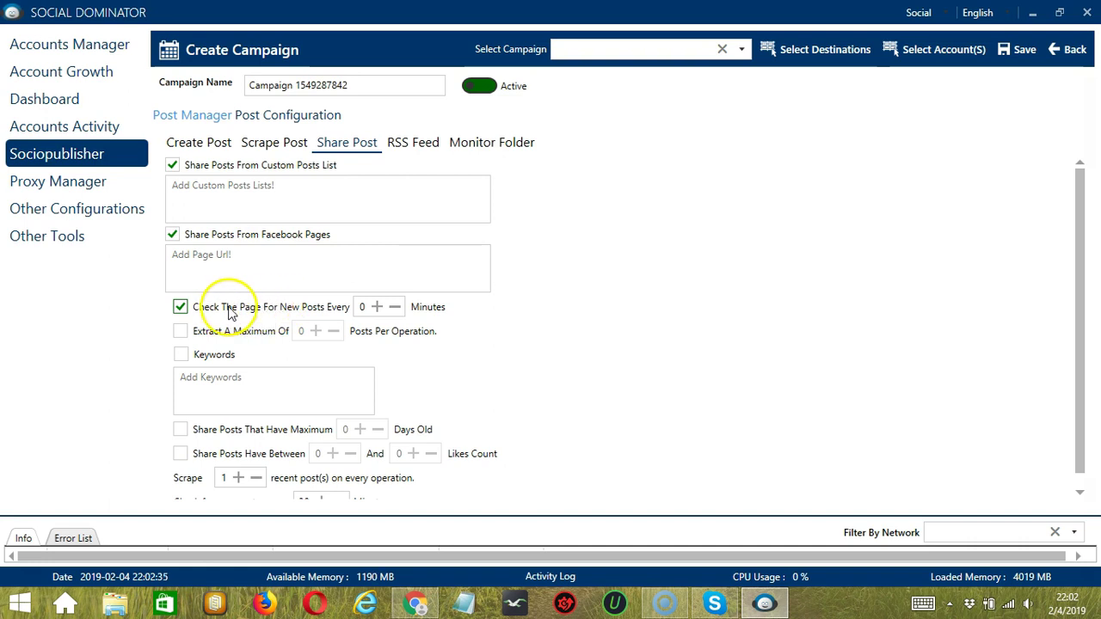
{"action": "left_click", "coordinate": [376, 308]}
{"action": "left_click", "coordinate": [377, 308]}
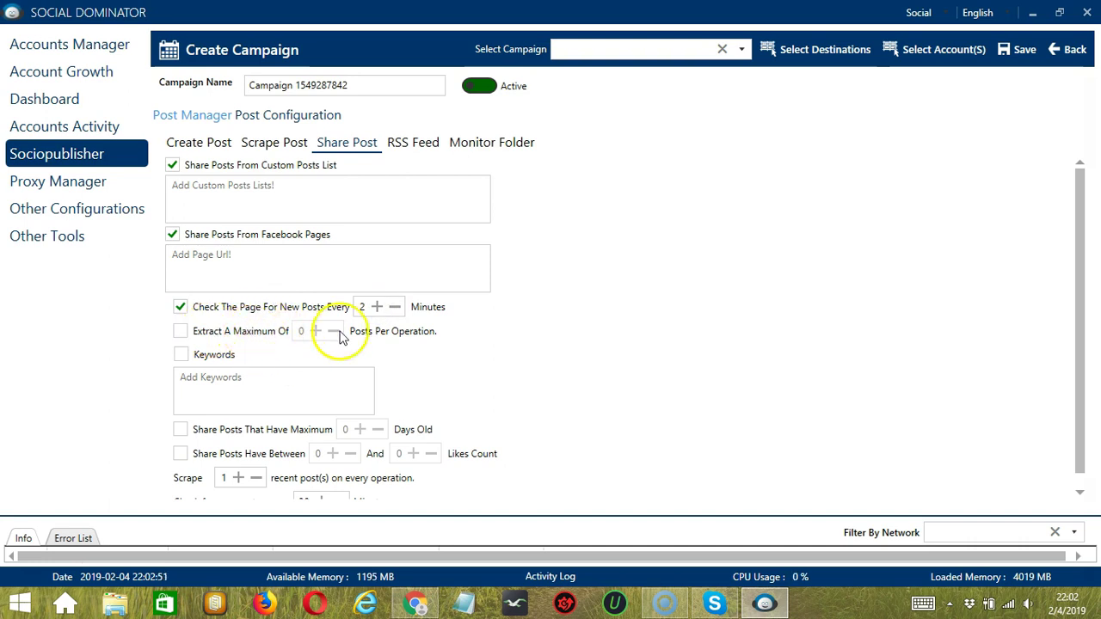
{"action": "left_click", "coordinate": [182, 354]}
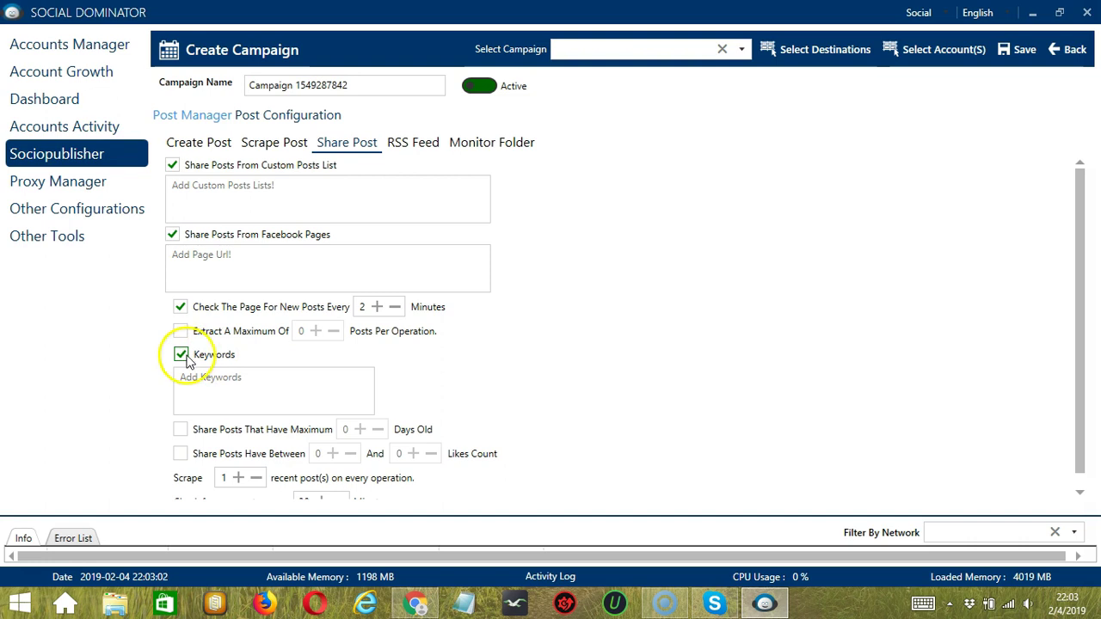
Turn on the Share Posts That Have Maximum age limit
{"action": "left_click", "coordinate": [250, 379]}
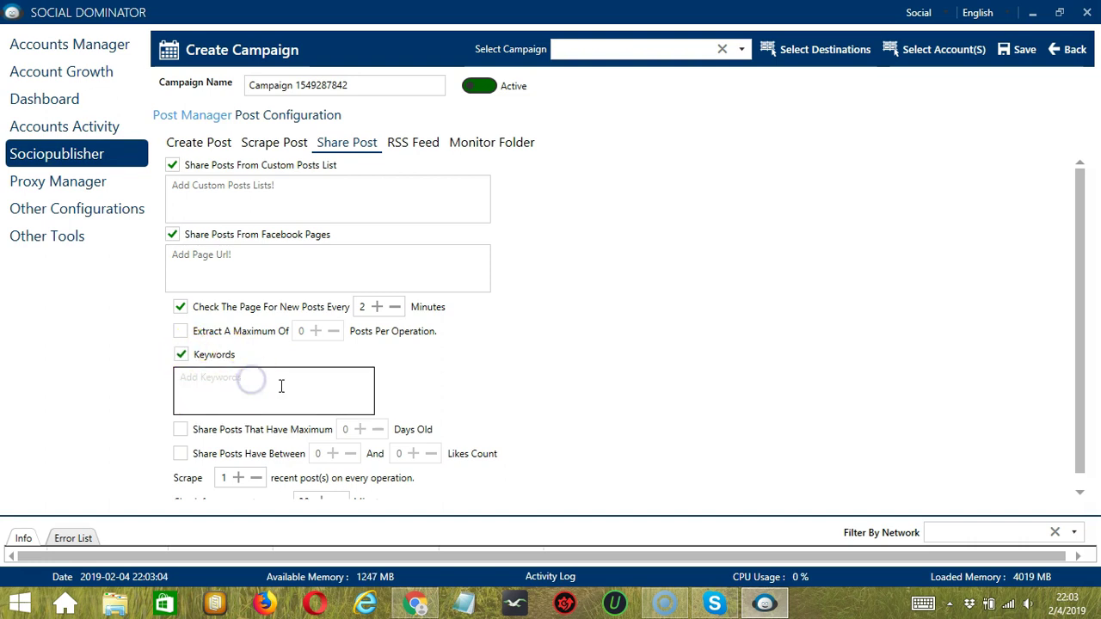
{"action": "scroll", "coordinate": [179, 415], "scroll_direction": "down", "scroll_amount": 1}
{"action": "left_click", "coordinate": [180, 414]}
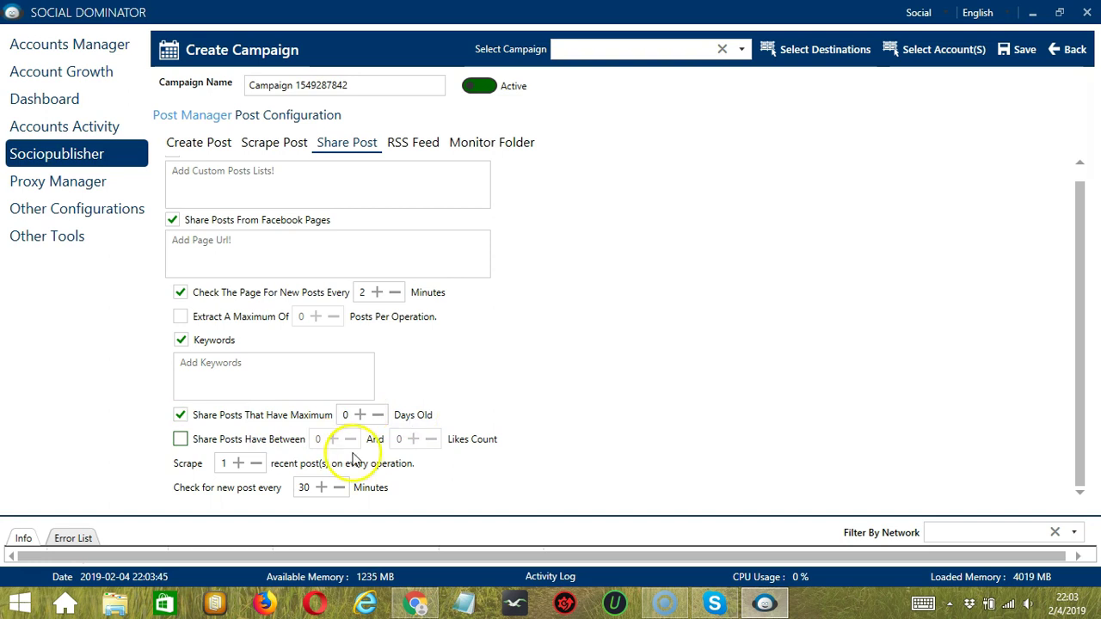
Restrict shared posts to between 1 and 4 likes
{"action": "left_click", "coordinate": [180, 440]}
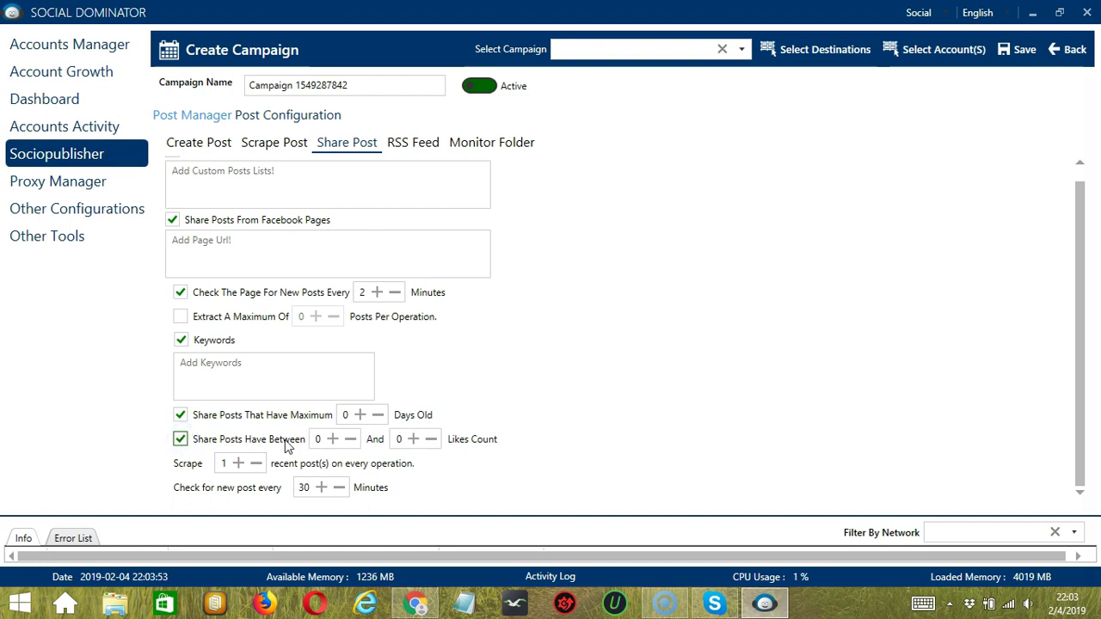
{"action": "left_click", "coordinate": [333, 439]}
{"action": "left_click", "coordinate": [413, 439]}
{"action": "left_click", "coordinate": [413, 439]}
{"action": "left_click", "coordinate": [413, 439]}
{"action": "left_click", "coordinate": [413, 438]}
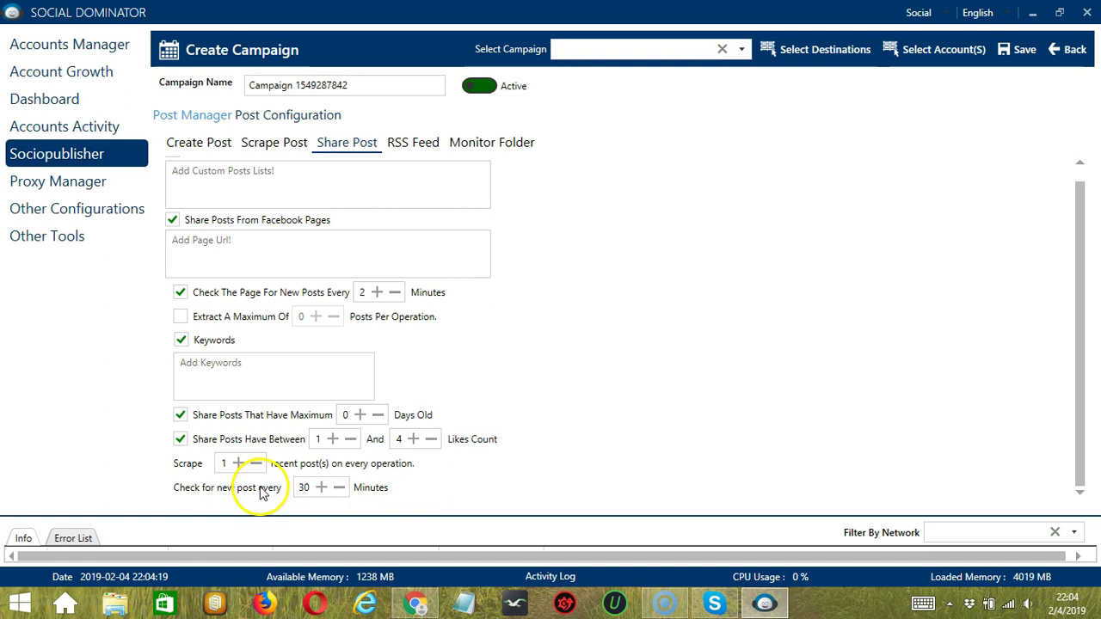
{"action": "left_click", "coordinate": [412, 146]}
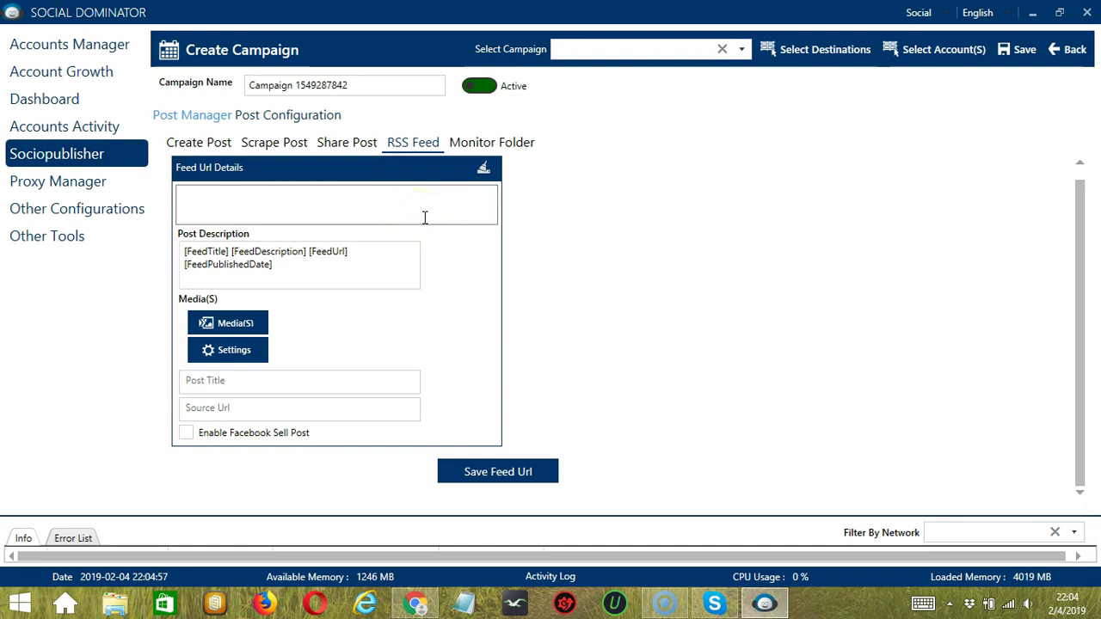
Attach youtube.png as the media image for the RSS feed post
{"action": "left_click", "coordinate": [339, 204]}
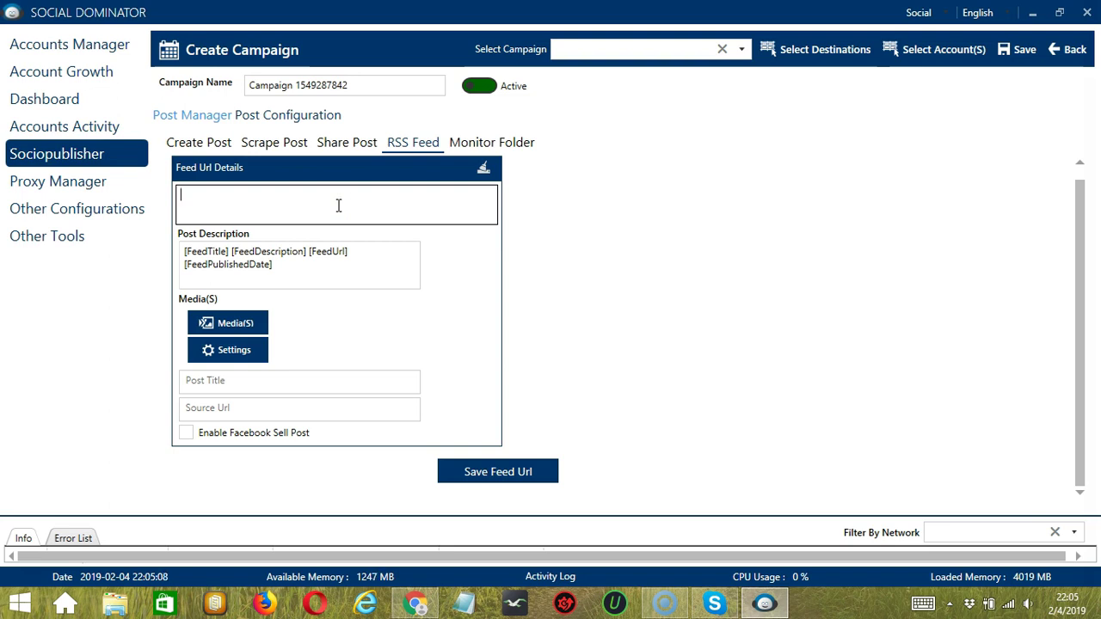
{"action": "left_click", "coordinate": [324, 266]}
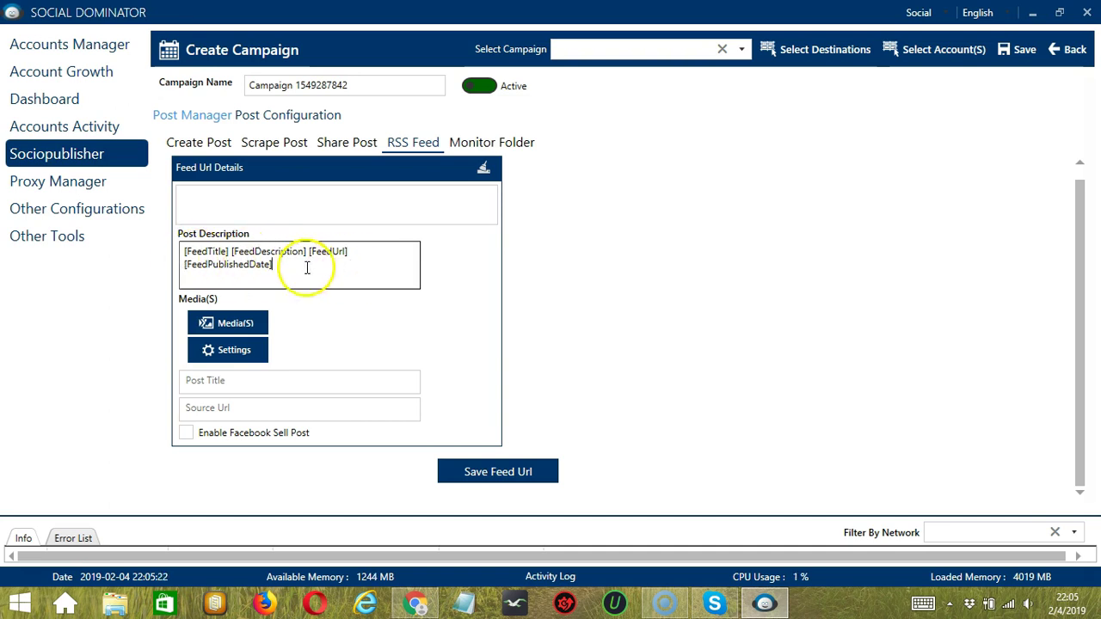
{"action": "left_click", "coordinate": [254, 326]}
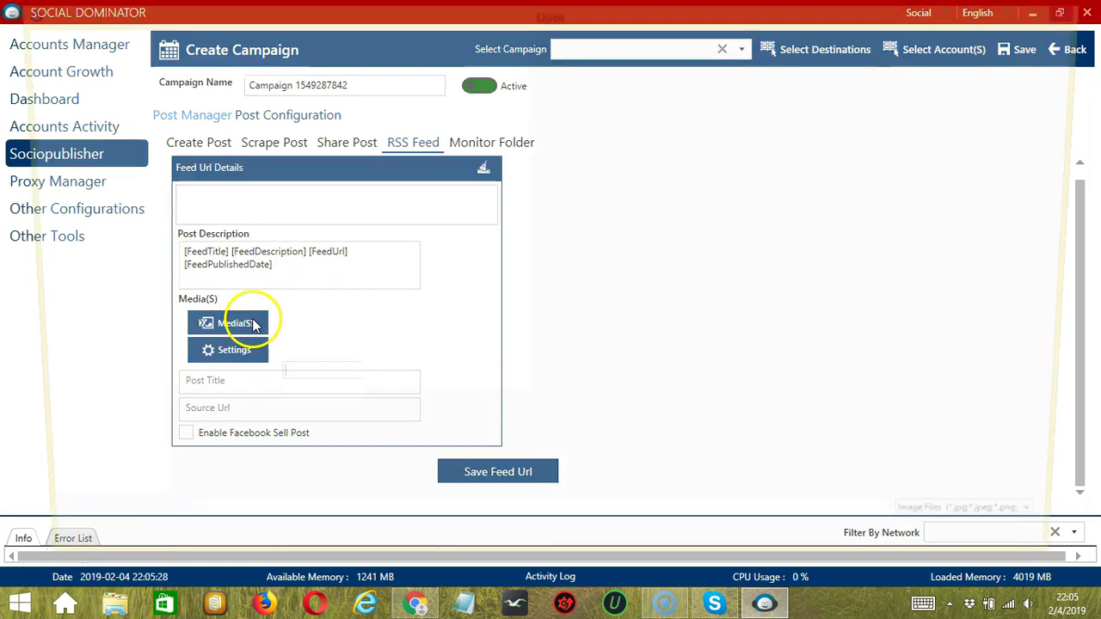
{"action": "scroll", "coordinate": [516, 275], "scroll_direction": "down", "scroll_amount": 5}
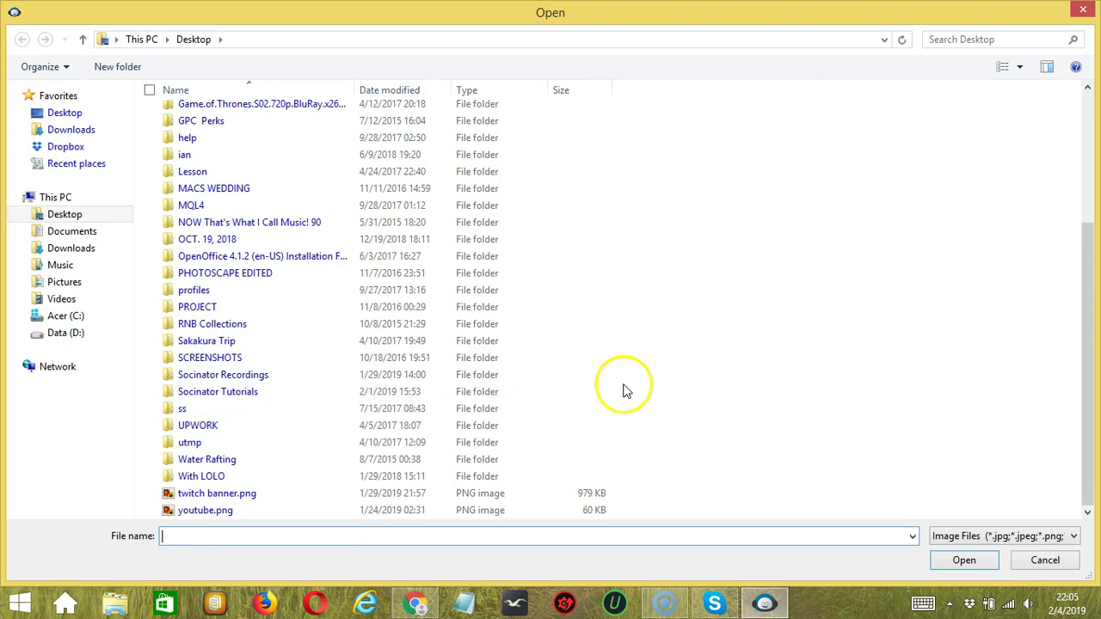
{"action": "left_click", "coordinate": [567, 510]}
{"action": "left_click", "coordinate": [964, 560]}
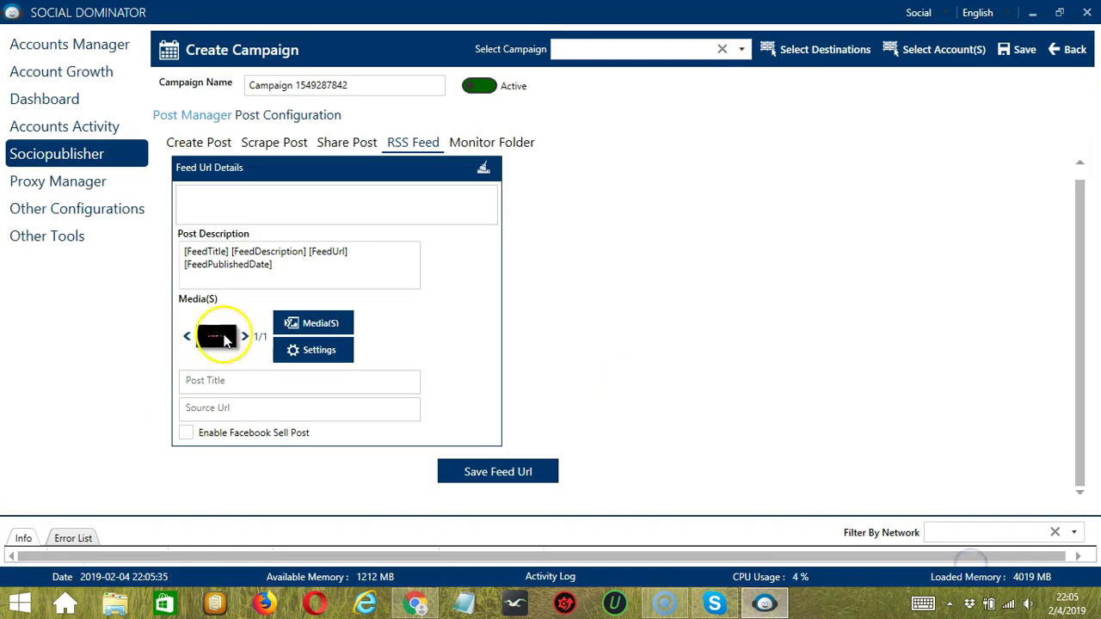
Open the feed's Post Settings and cancel without changes
{"action": "left_click", "coordinate": [315, 349]}
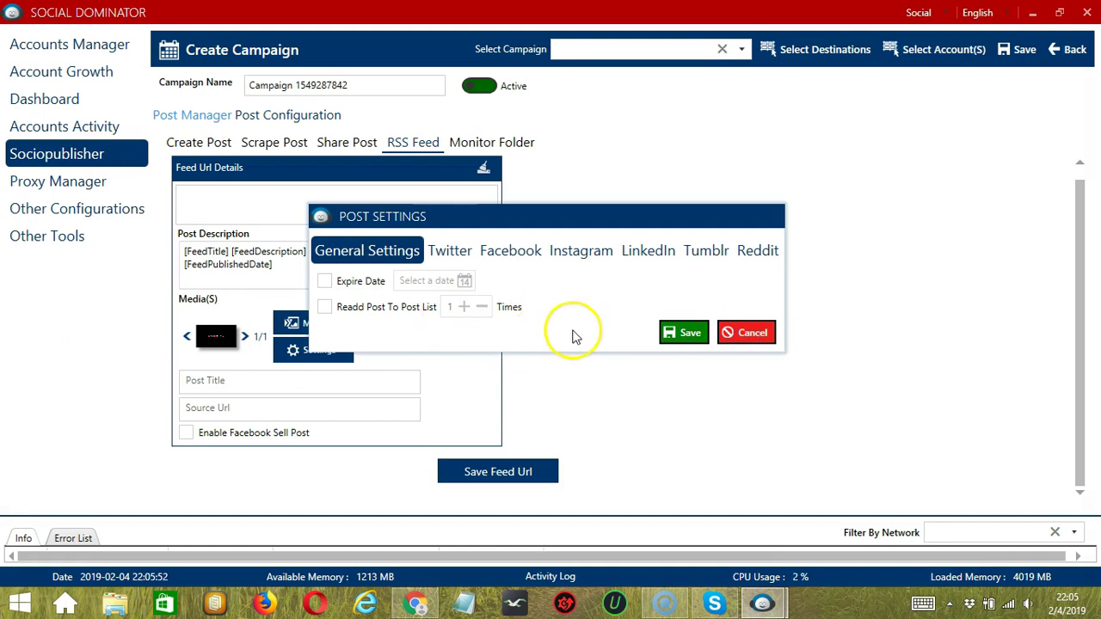
{"action": "left_click", "coordinate": [759, 341]}
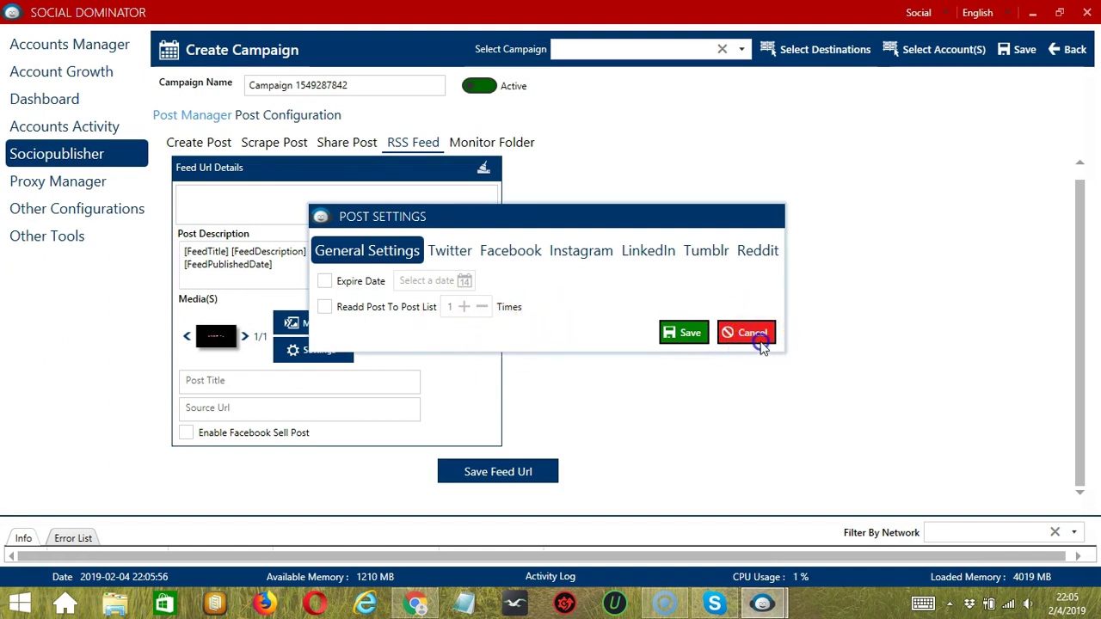
{"action": "left_click", "coordinate": [259, 408]}
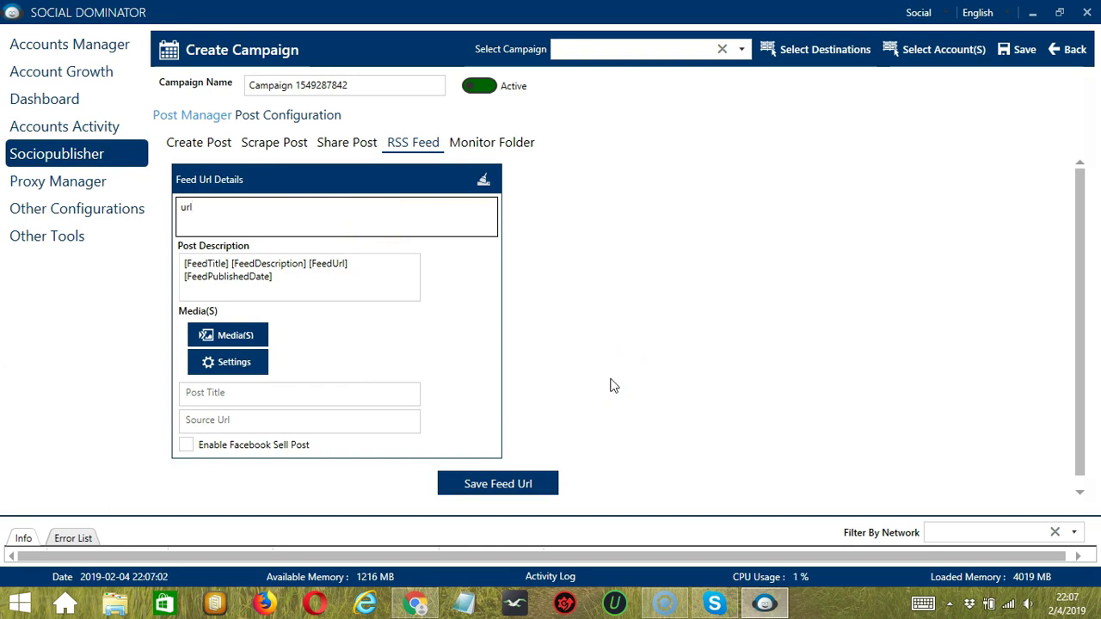
Save the 'url' feed entry, load it back for editing, then delete it
{"action": "left_click", "coordinate": [543, 483]}
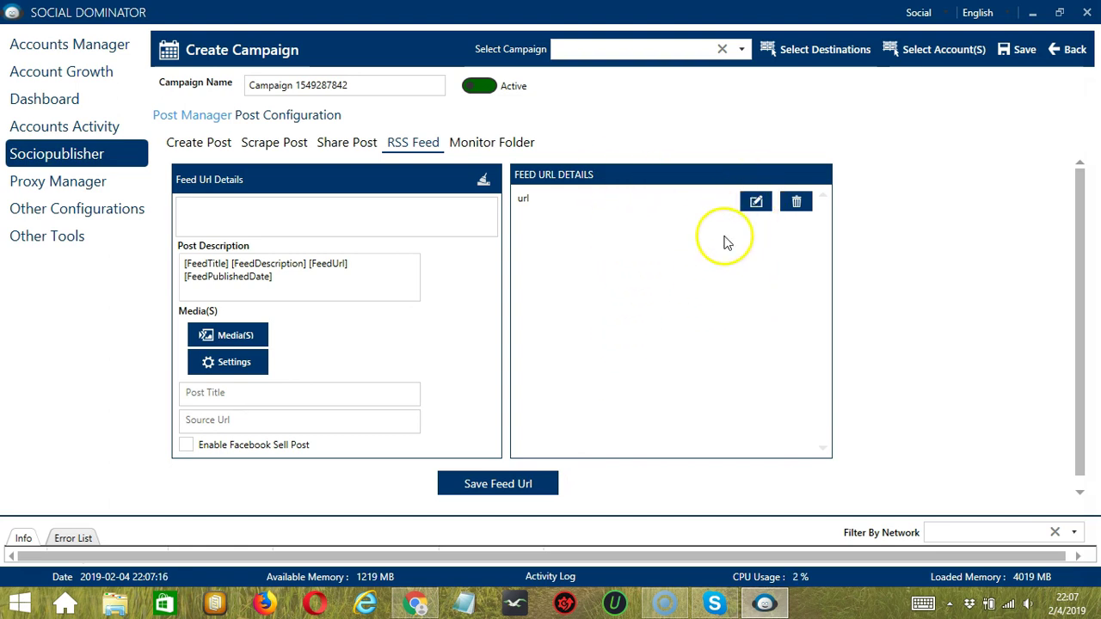
{"action": "left_click", "coordinate": [756, 201]}
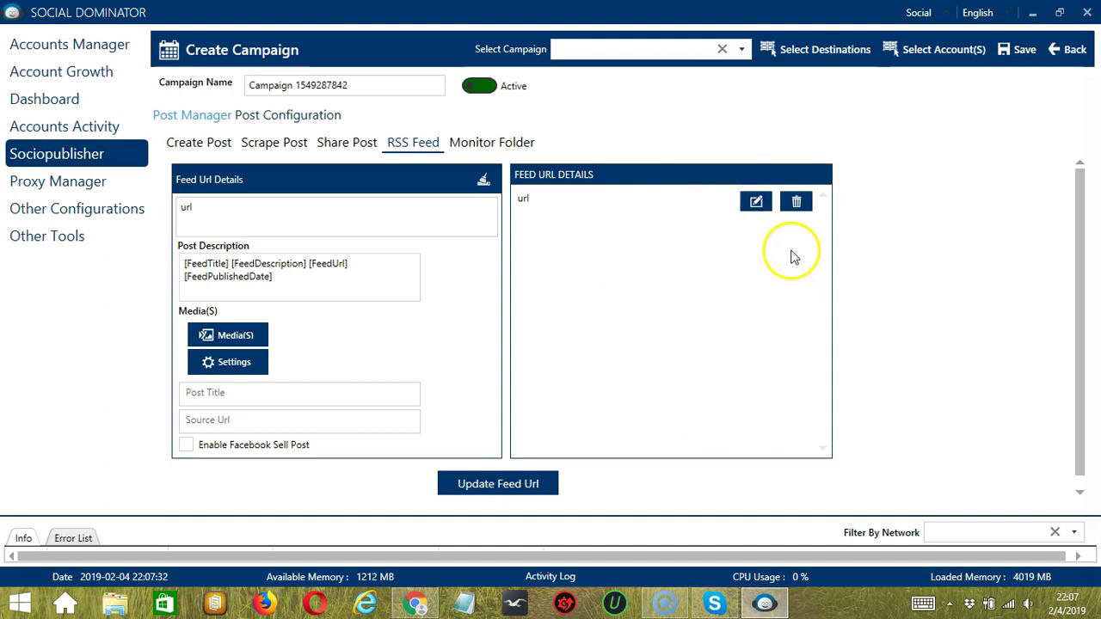
{"action": "left_click", "coordinate": [797, 201]}
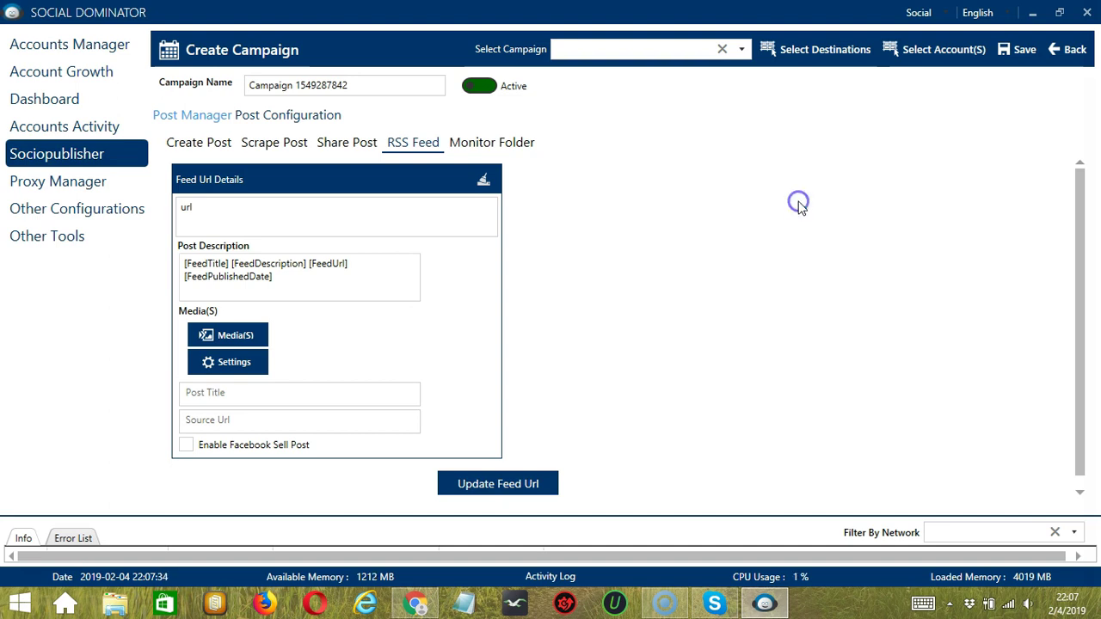
{"action": "left_click", "coordinate": [516, 144]}
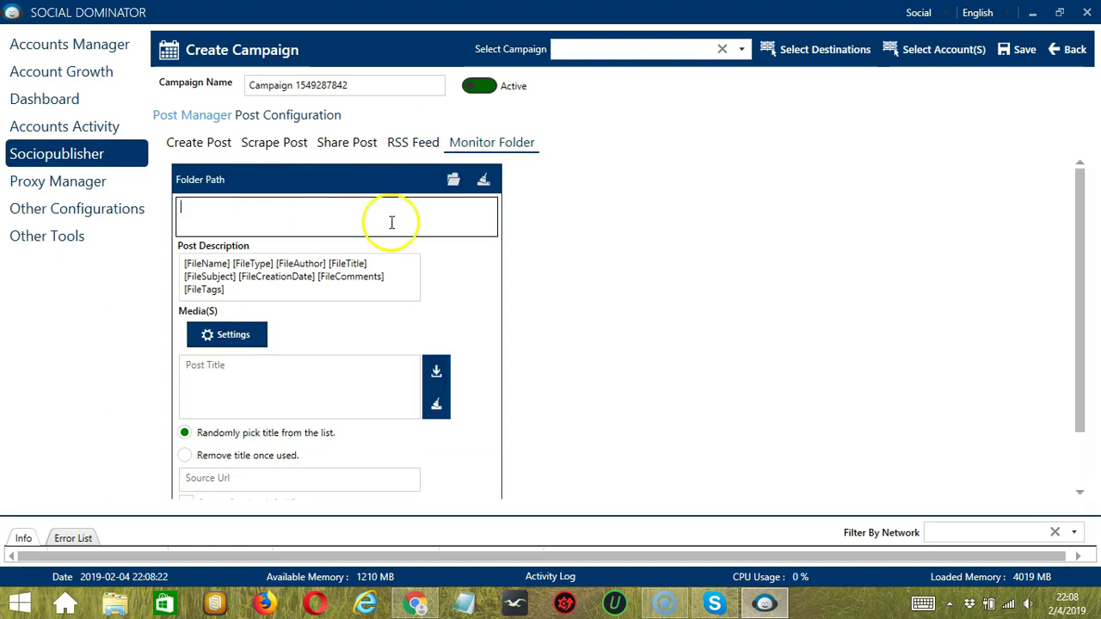
Set the Monitor Folder path to C:\Users\User\Desktop and open its Post Settings
{"action": "left_click", "coordinate": [454, 182]}
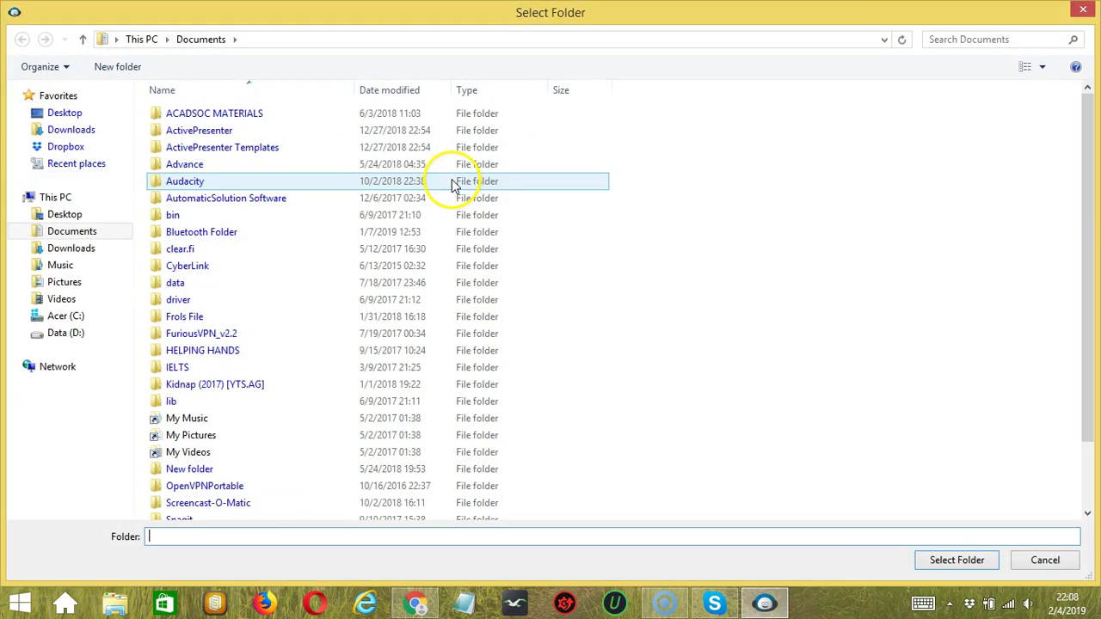
{"action": "left_click", "coordinate": [71, 215]}
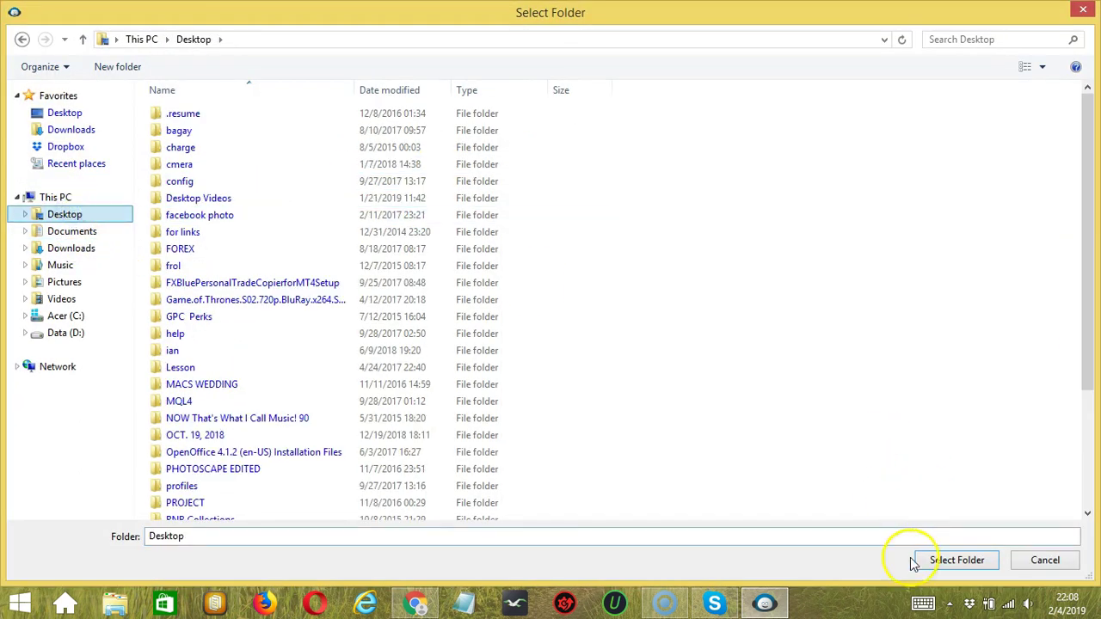
{"action": "left_click", "coordinate": [937, 562]}
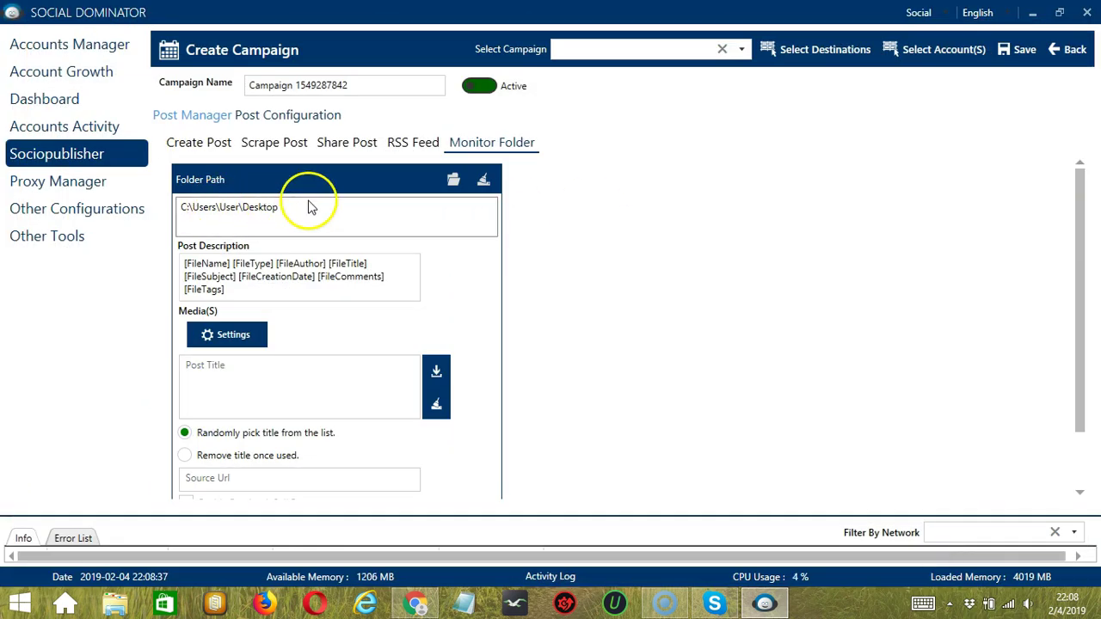
{"action": "left_click", "coordinate": [483, 180]}
{"action": "left_click", "coordinate": [453, 179]}
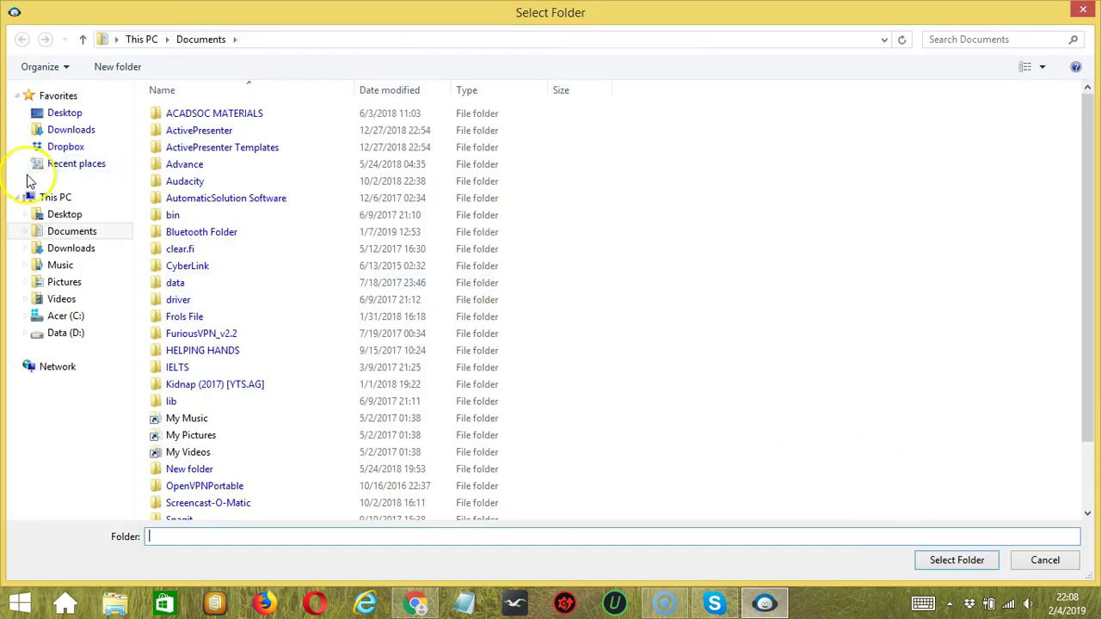
{"action": "left_click", "coordinate": [71, 214]}
{"action": "left_click", "coordinate": [941, 559]}
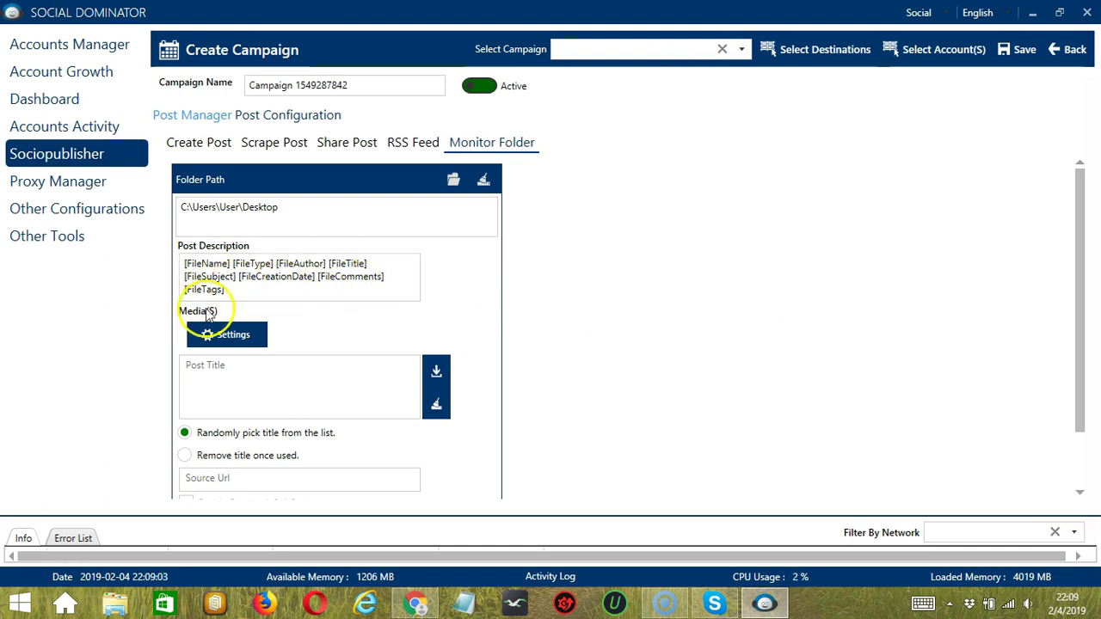
{"action": "left_click", "coordinate": [258, 336]}
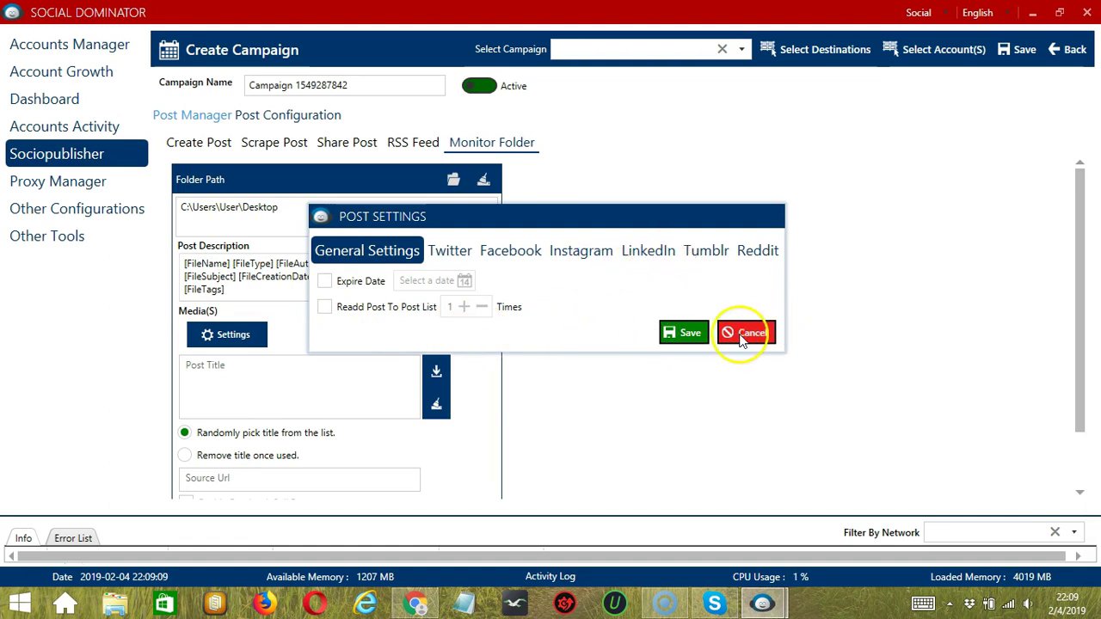
Save the Desktop folder entry with title 'Happy' and 'Remove title once used' selected
{"action": "left_click", "coordinate": [688, 334]}
{"action": "scroll", "coordinate": [690, 335], "scroll_direction": "down", "scroll_amount": 2}
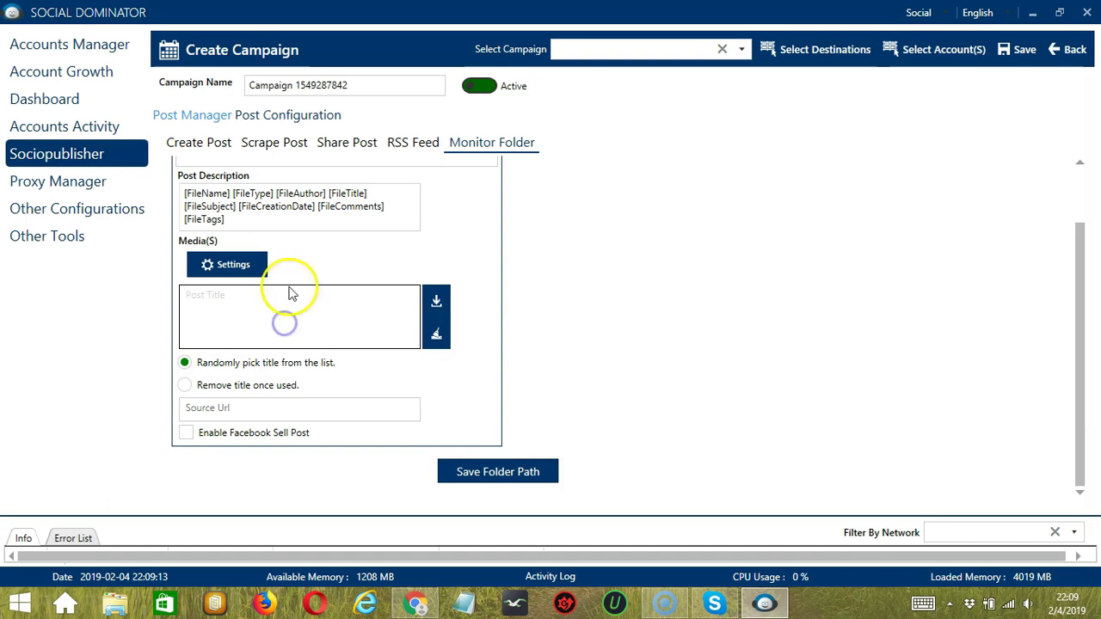
{"action": "left_click", "coordinate": [327, 327]}
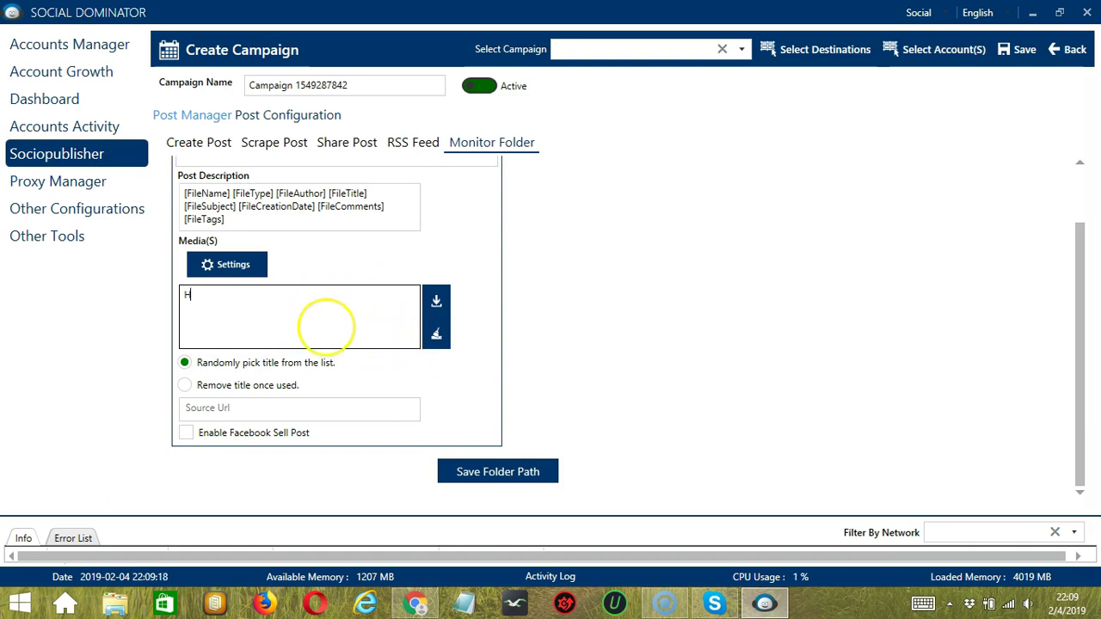
{"action": "left_click", "coordinate": [437, 336]}
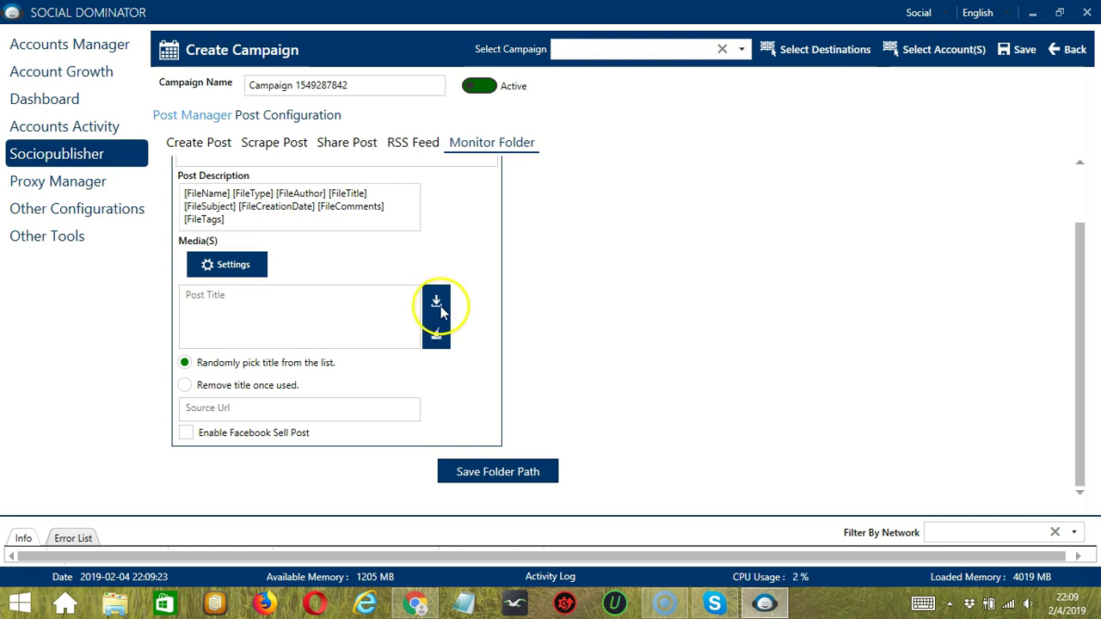
{"action": "left_click", "coordinate": [437, 302]}
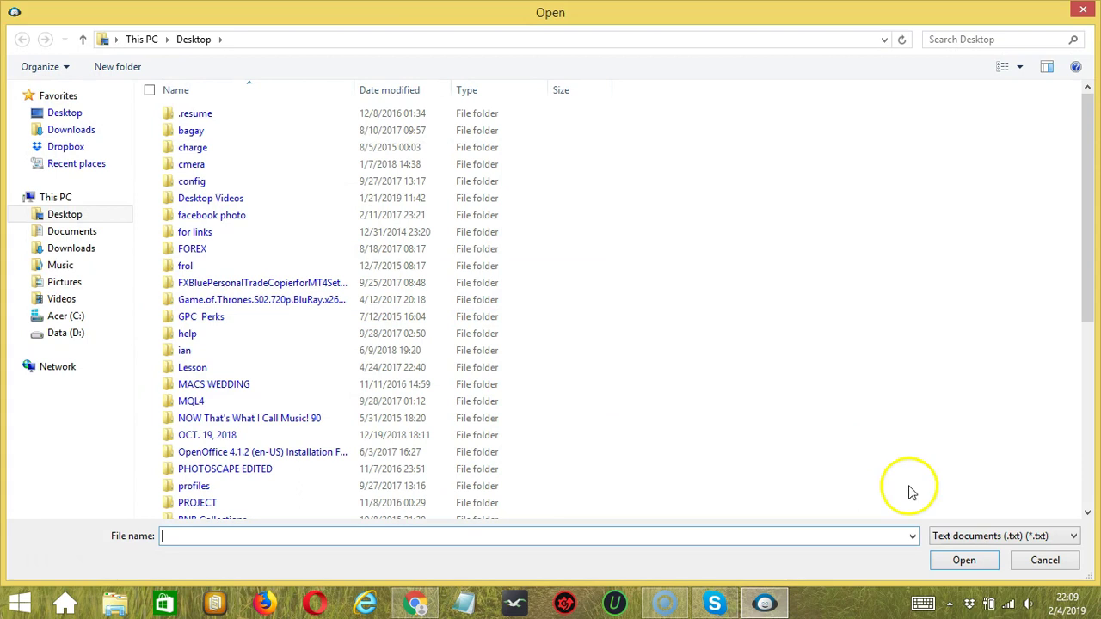
{"action": "left_click", "coordinate": [1037, 560]}
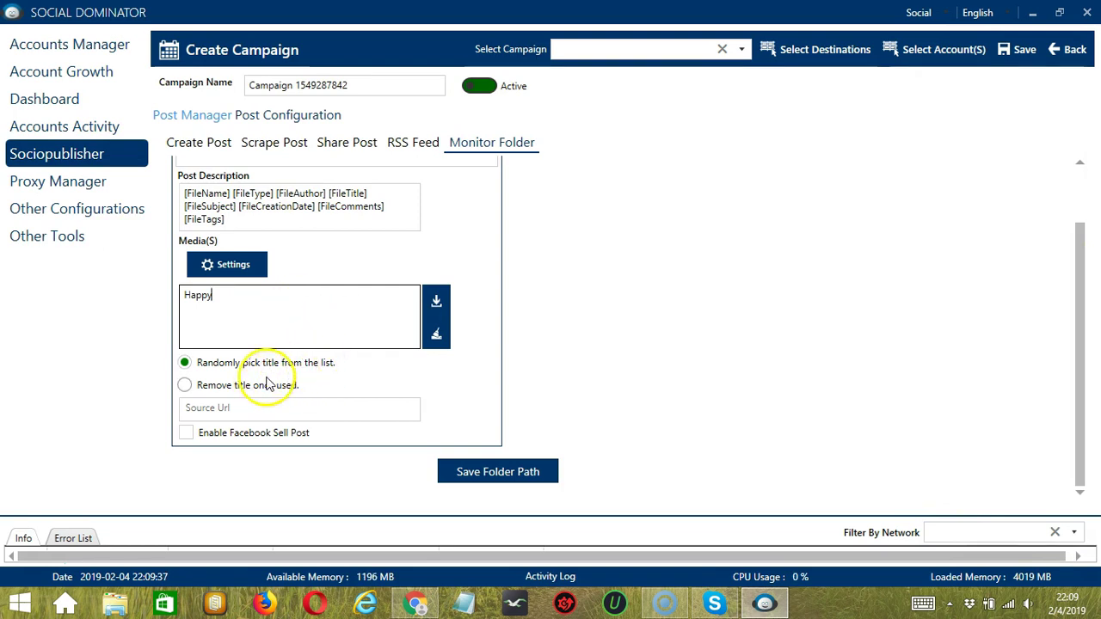
{"action": "left_click", "coordinate": [230, 393]}
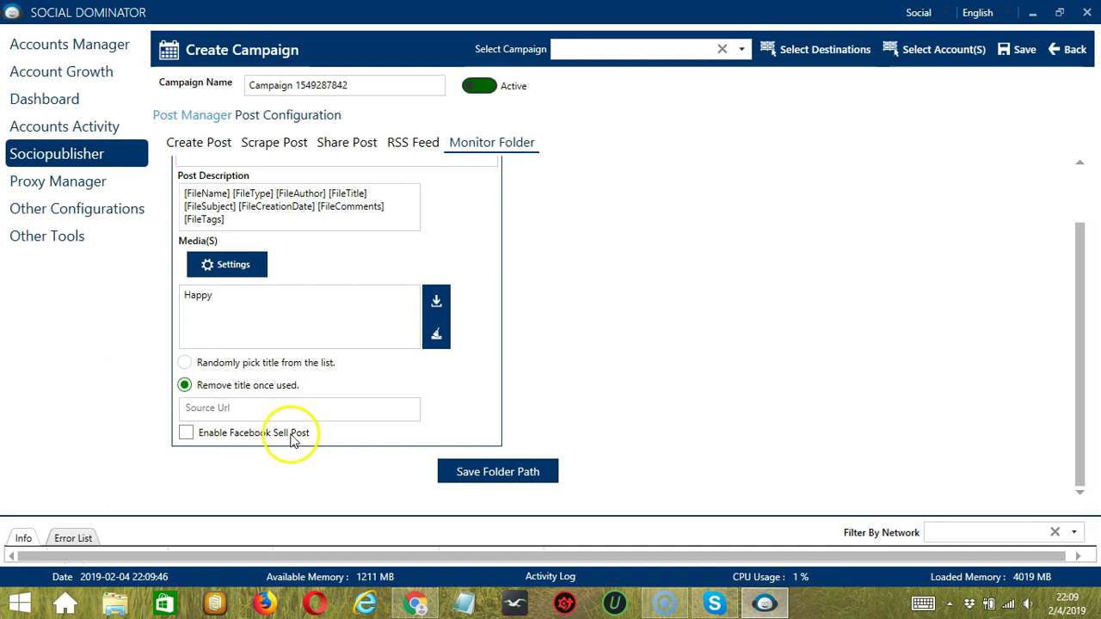
{"action": "left_click", "coordinate": [549, 475]}
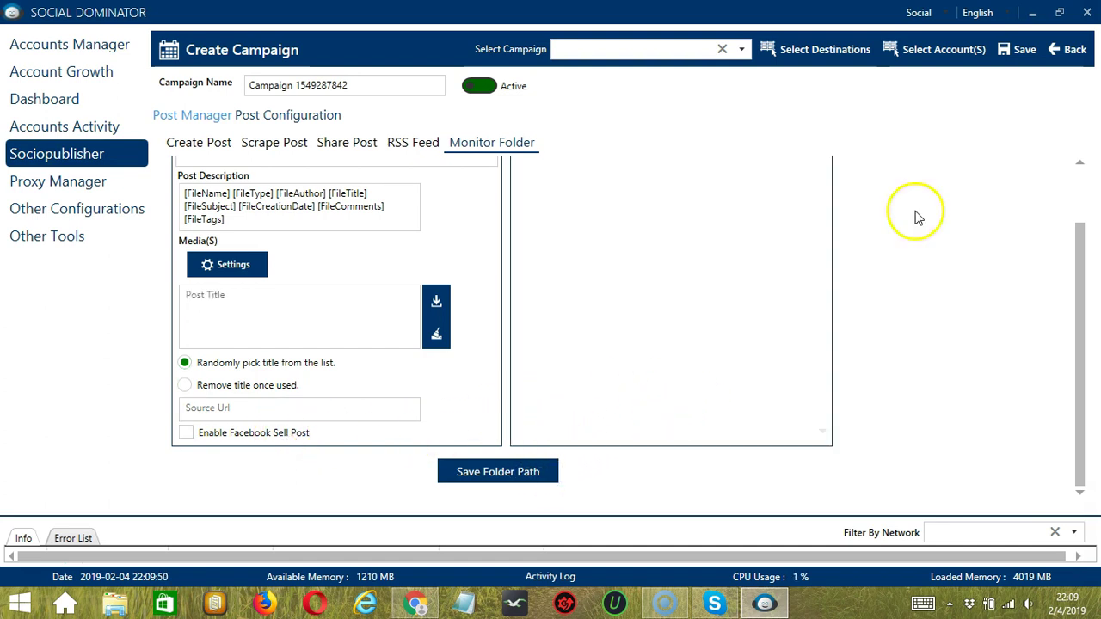
Delete the saved Desktop folder entry and show the Post Configuration job settings
{"action": "left_click", "coordinate": [1079, 162]}
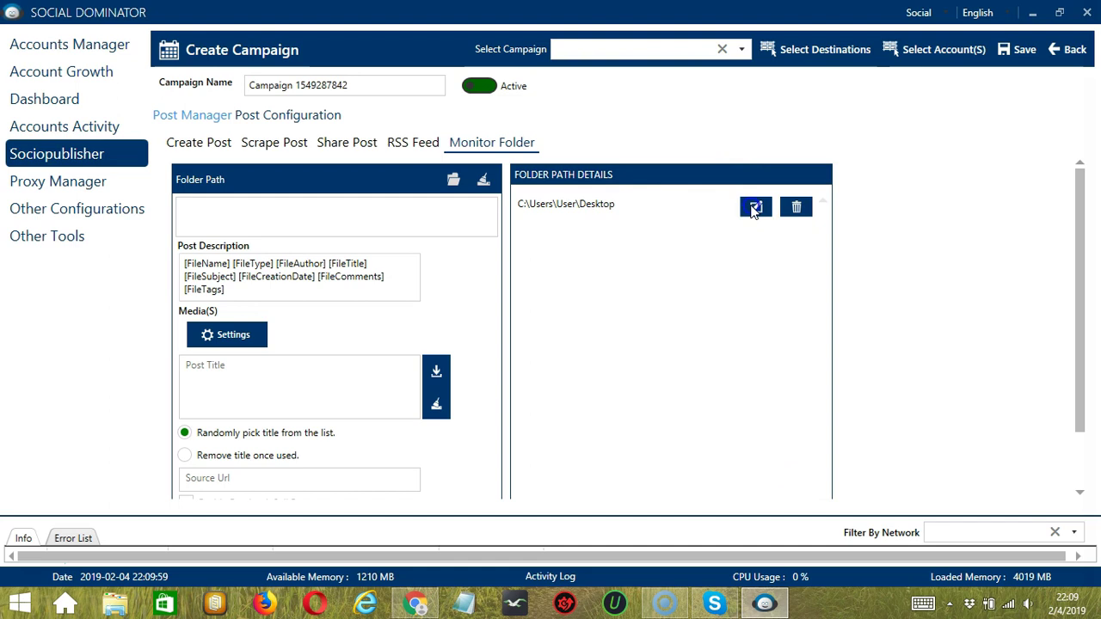
{"action": "left_click", "coordinate": [753, 209]}
{"action": "left_click", "coordinate": [797, 207]}
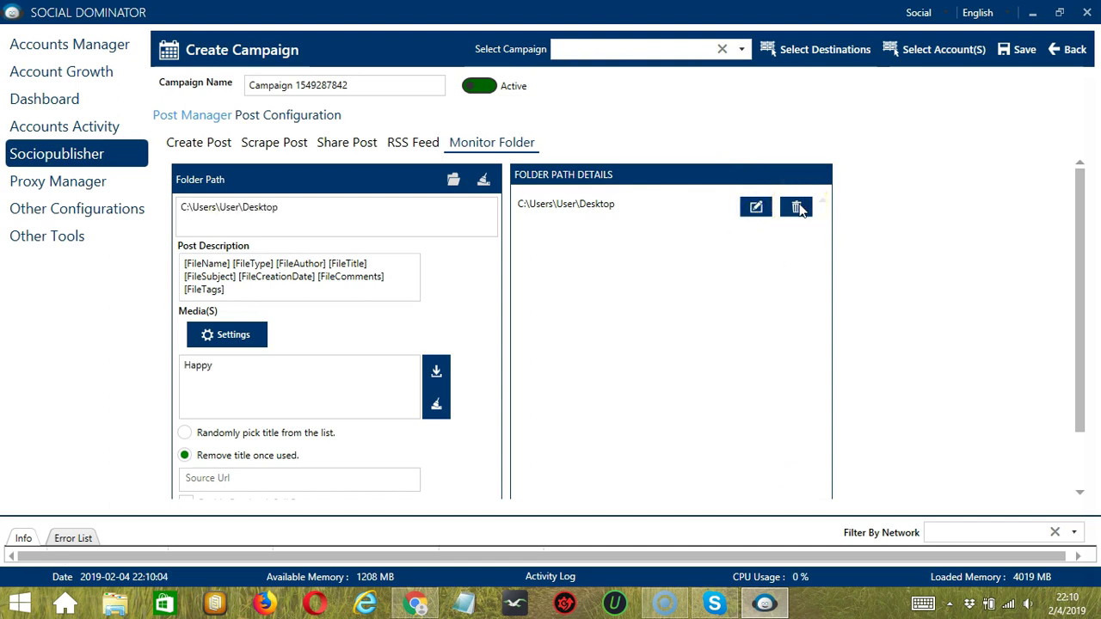
{"action": "left_click", "coordinate": [797, 208]}
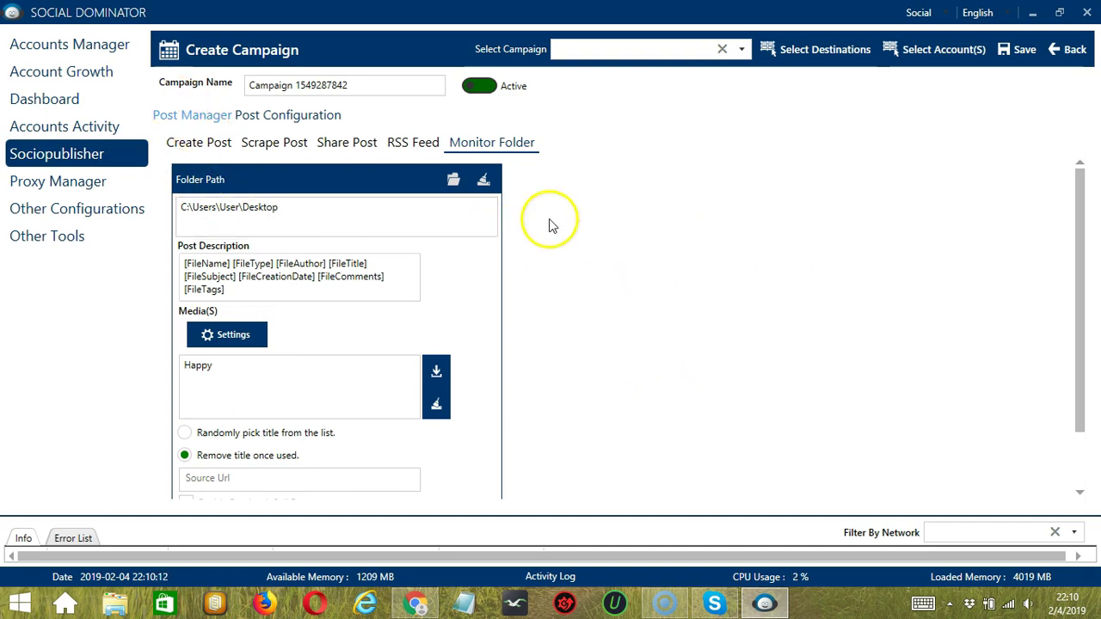
{"action": "left_click", "coordinate": [290, 116]}
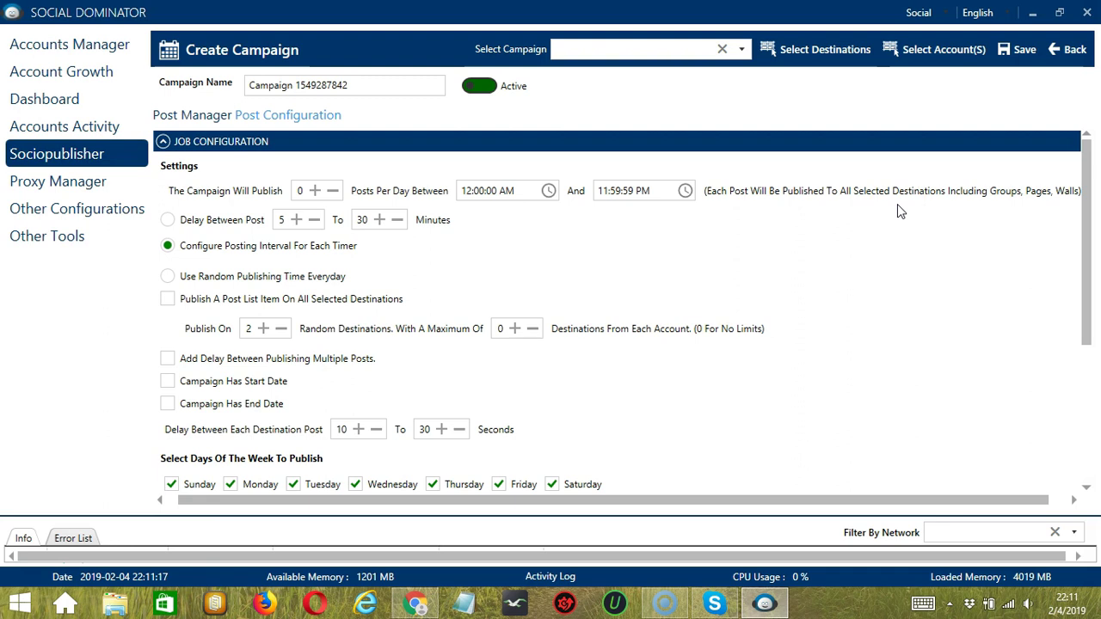
Use random daily publishing times, publish to all destinations, add posting delays, and set a start date
{"action": "left_click", "coordinate": [169, 220]}
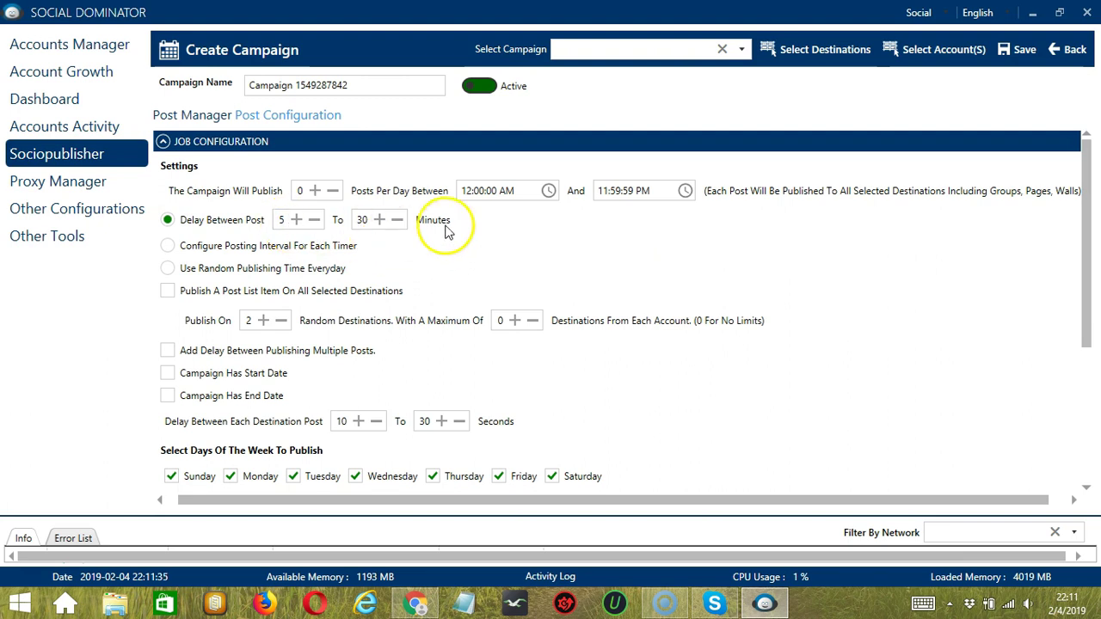
{"action": "left_click", "coordinate": [191, 246]}
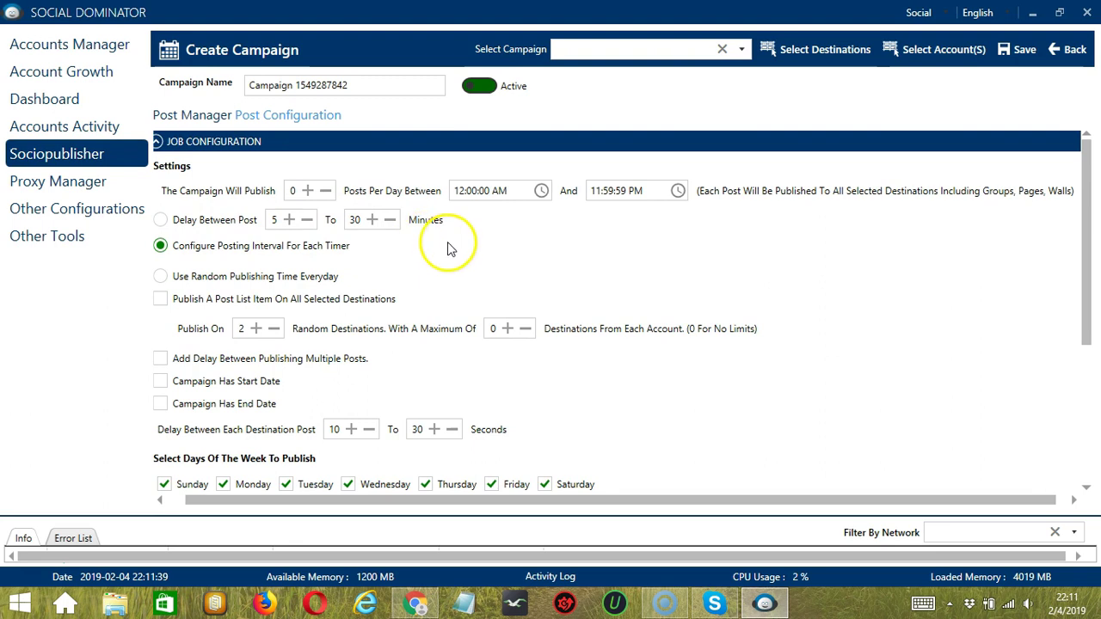
{"action": "left_click", "coordinate": [226, 284]}
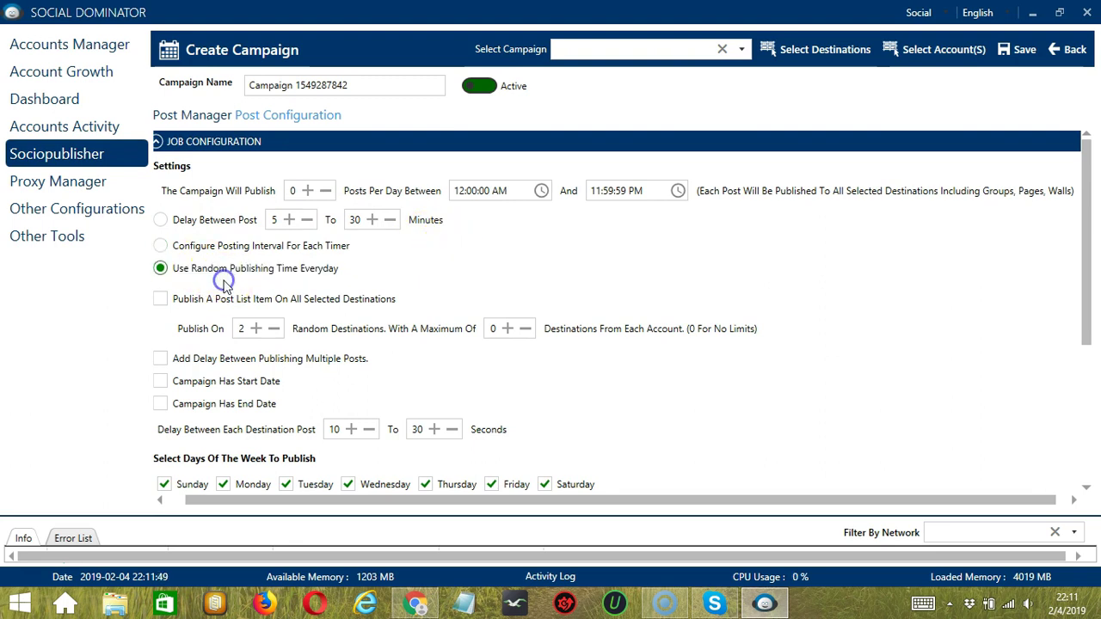
{"action": "left_click", "coordinate": [160, 299]}
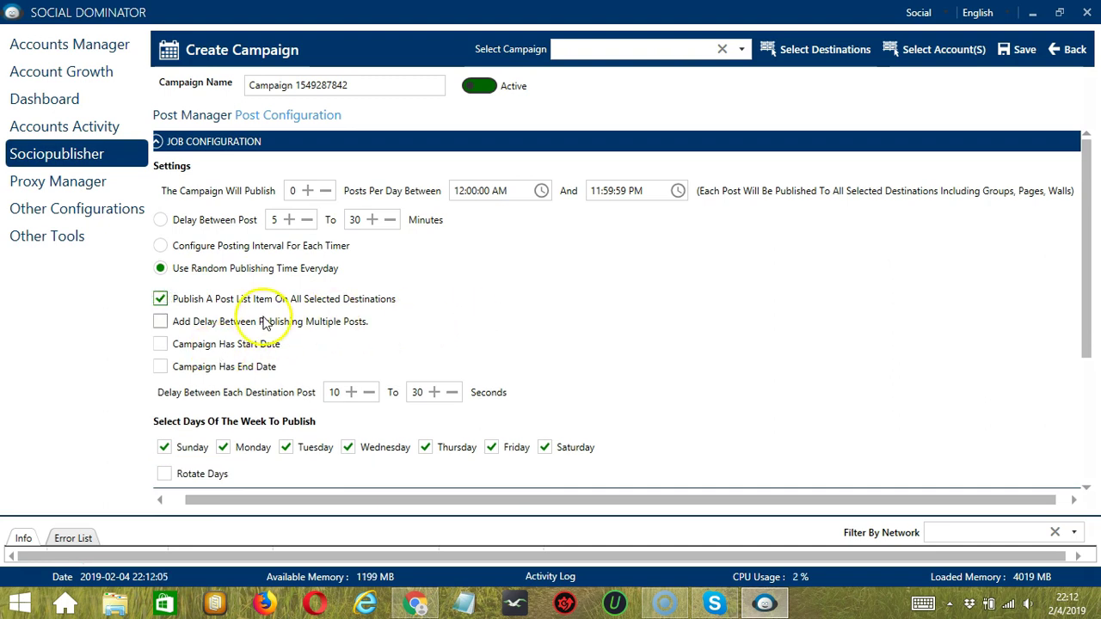
{"action": "left_click", "coordinate": [159, 320]}
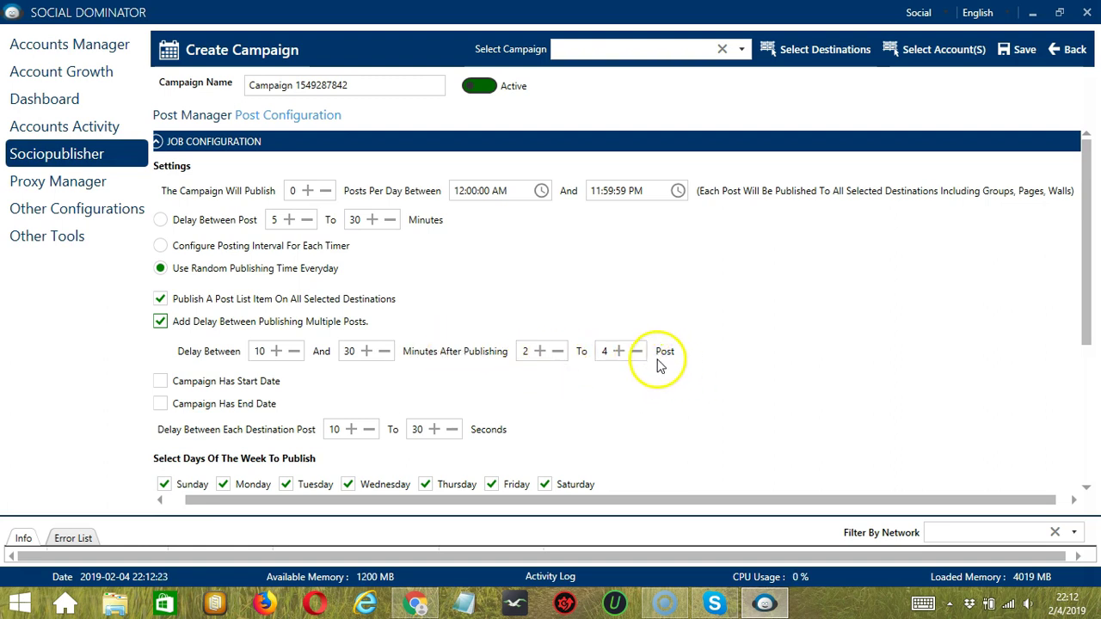
{"action": "scroll", "coordinate": [668, 376], "scroll_direction": "down", "scroll_amount": 3}
{"action": "left_click", "coordinate": [161, 266]}
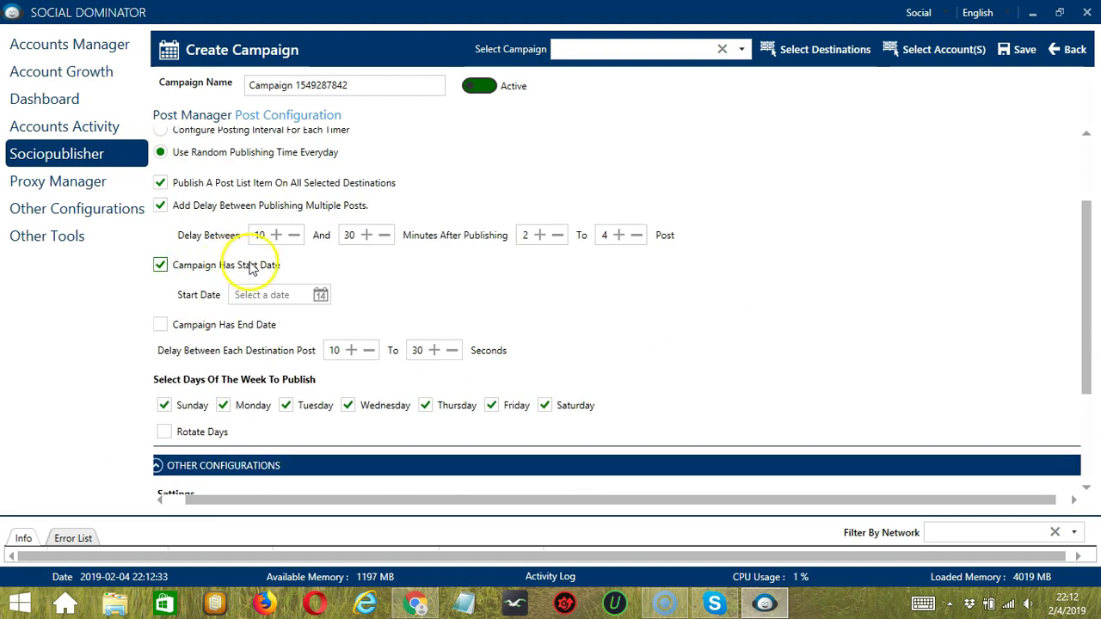
Schedule the campaign to start on 2/5/2019 and end on 2/7/2019
{"action": "left_click", "coordinate": [293, 293]}
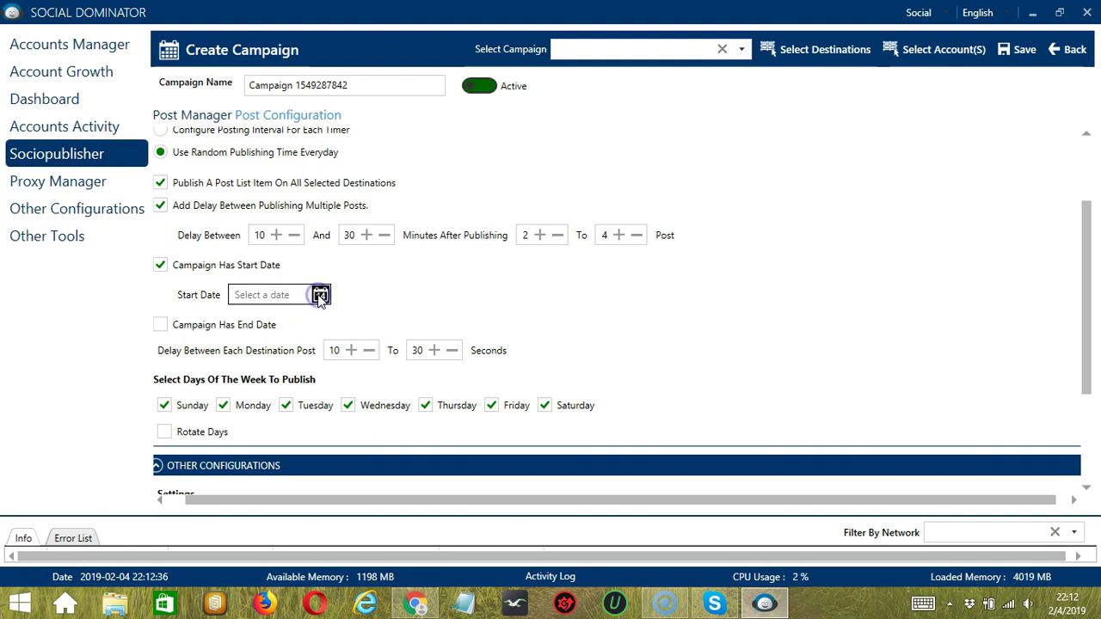
{"action": "left_click", "coordinate": [320, 295]}
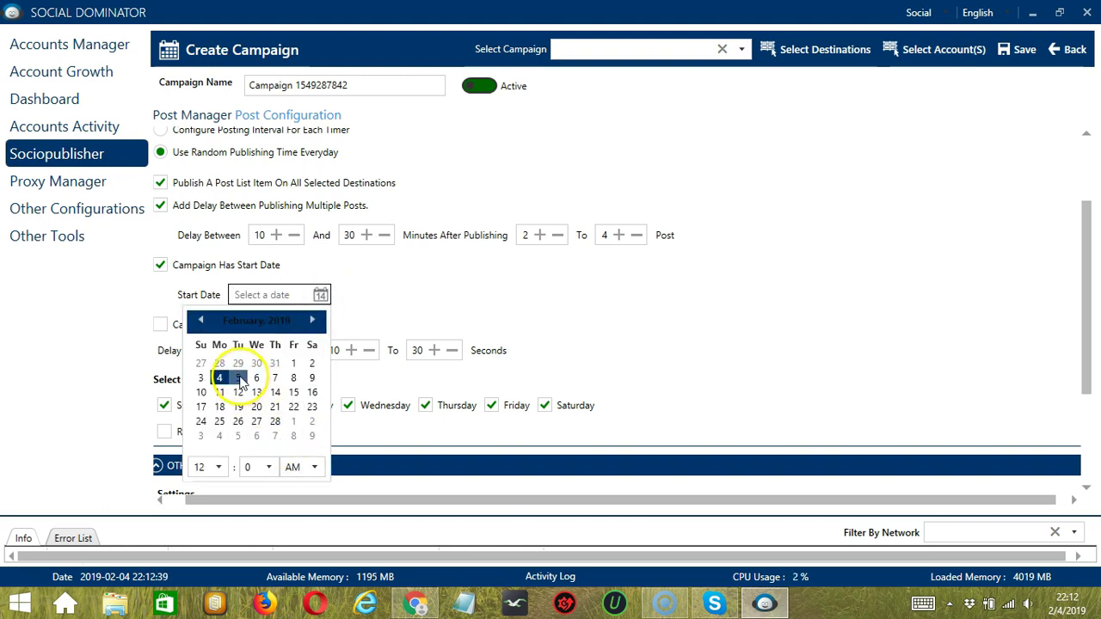
{"action": "left_click", "coordinate": [238, 378]}
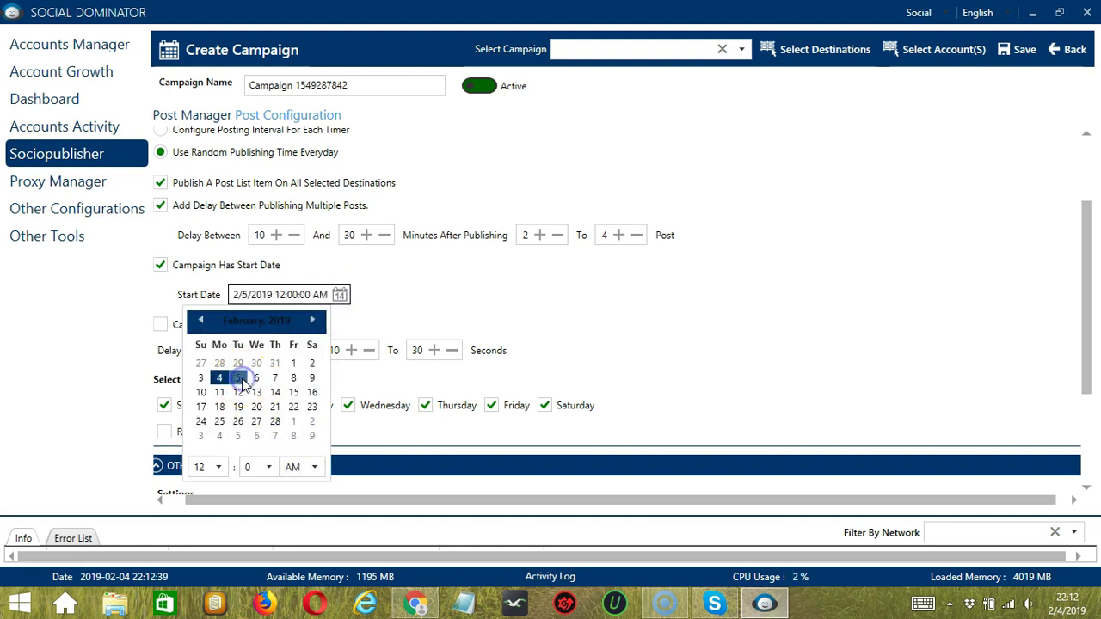
{"action": "left_click", "coordinate": [408, 298]}
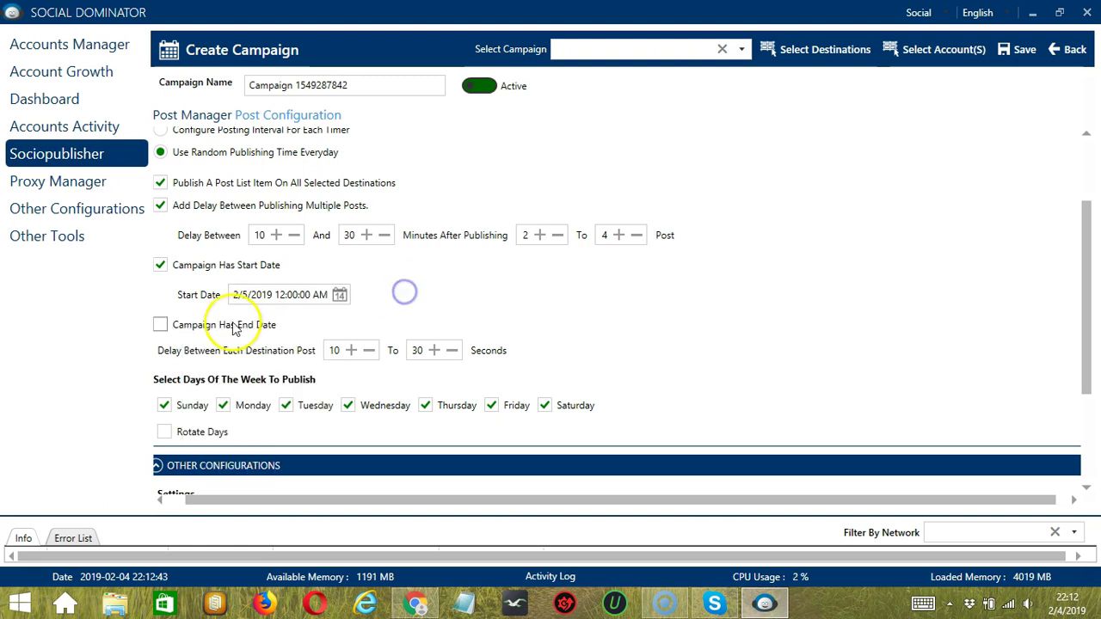
{"action": "left_click", "coordinate": [160, 325]}
{"action": "left_click", "coordinate": [252, 349]}
{"action": "left_click", "coordinate": [317, 356]}
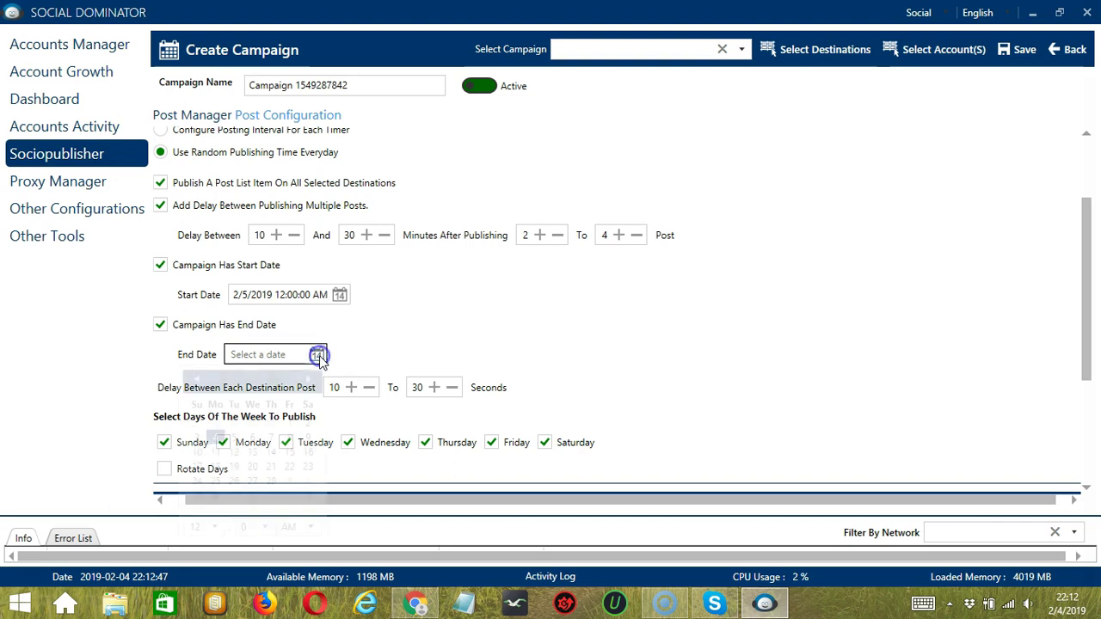
{"action": "left_click", "coordinate": [270, 439]}
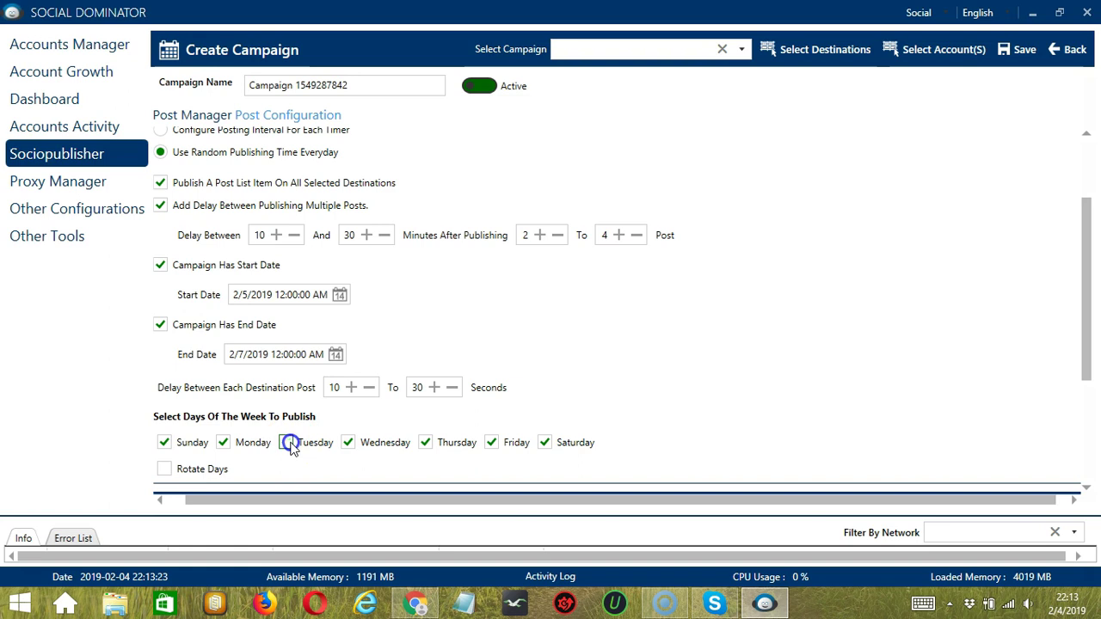
{"action": "scroll", "coordinate": [344, 447], "scroll_direction": "down", "scroll_amount": 3}
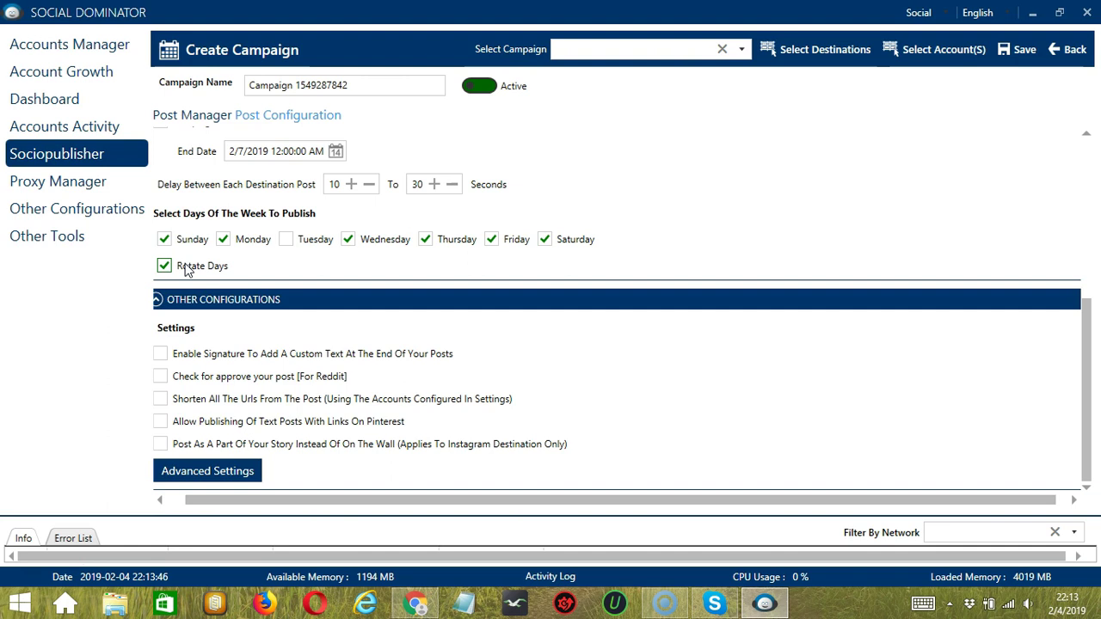
Enable the post signature, Reddit approval and Instagram story posting options
{"action": "scroll", "coordinate": [187, 269], "scroll_direction": "left", "scroll_amount": 1}
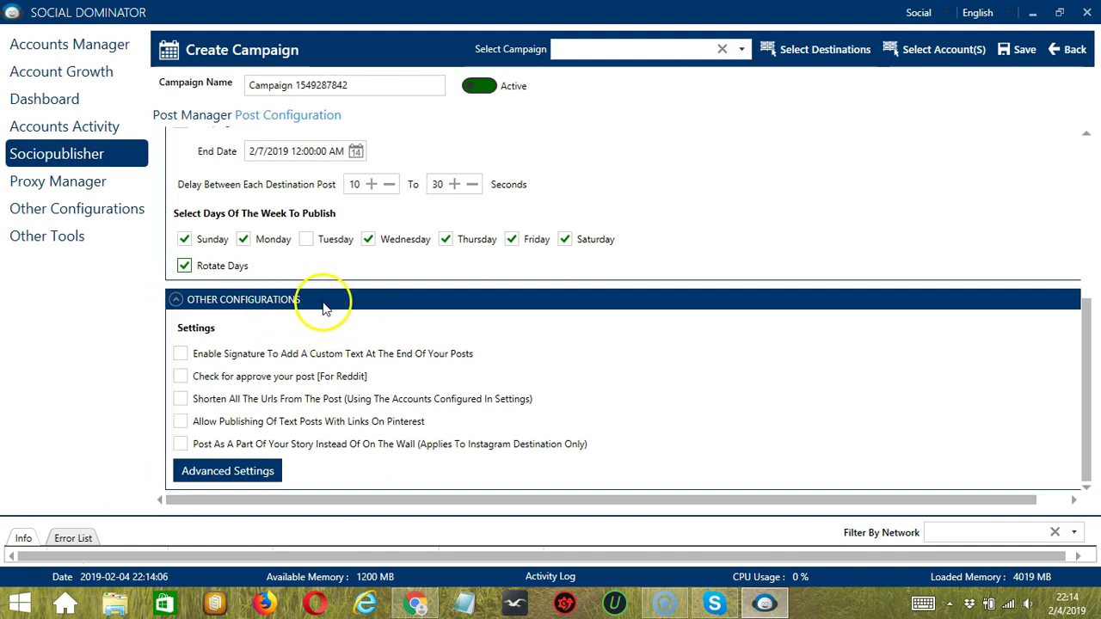
{"action": "scroll", "coordinate": [196, 353], "scroll_direction": "right", "scroll_amount": 1}
{"action": "left_click", "coordinate": [194, 353]}
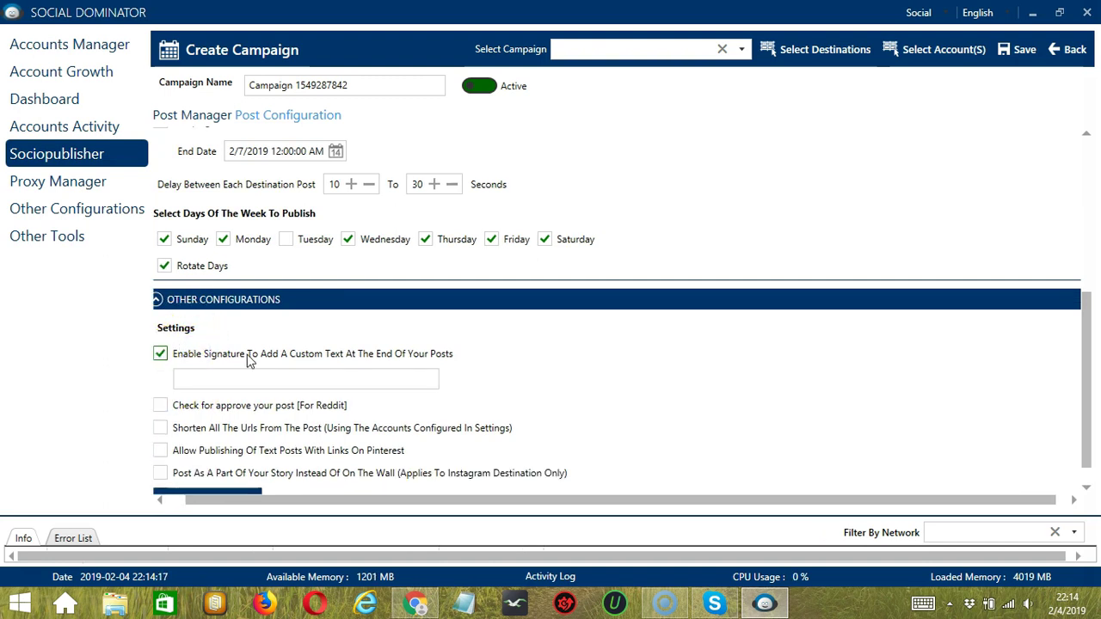
{"action": "scroll", "coordinate": [248, 360], "scroll_direction": "down", "scroll_amount": 1}
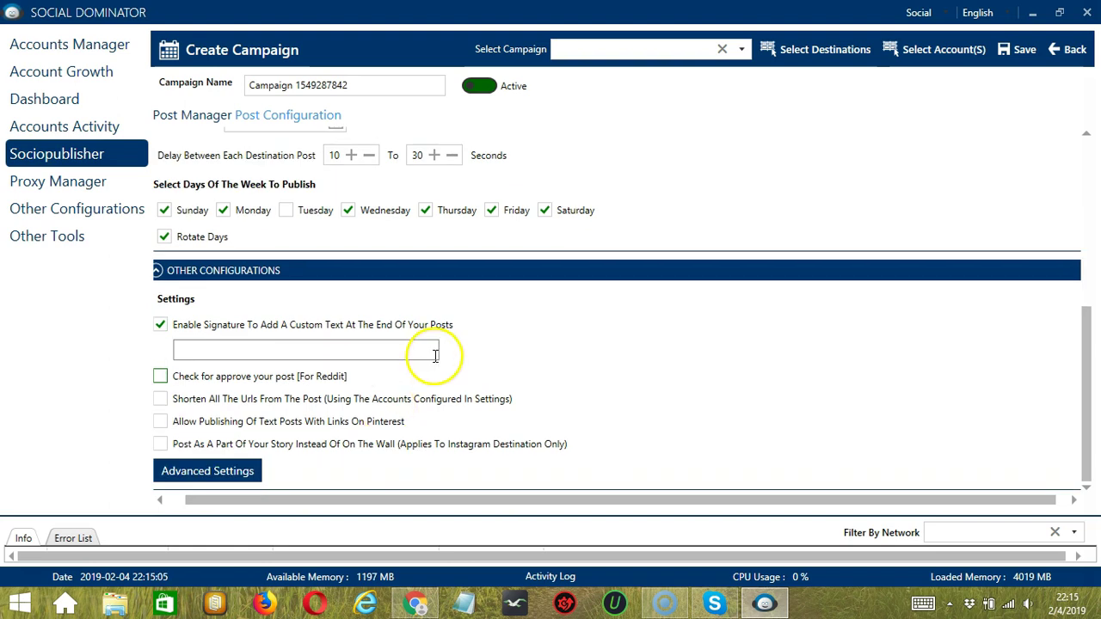
{"action": "left_click", "coordinate": [217, 378]}
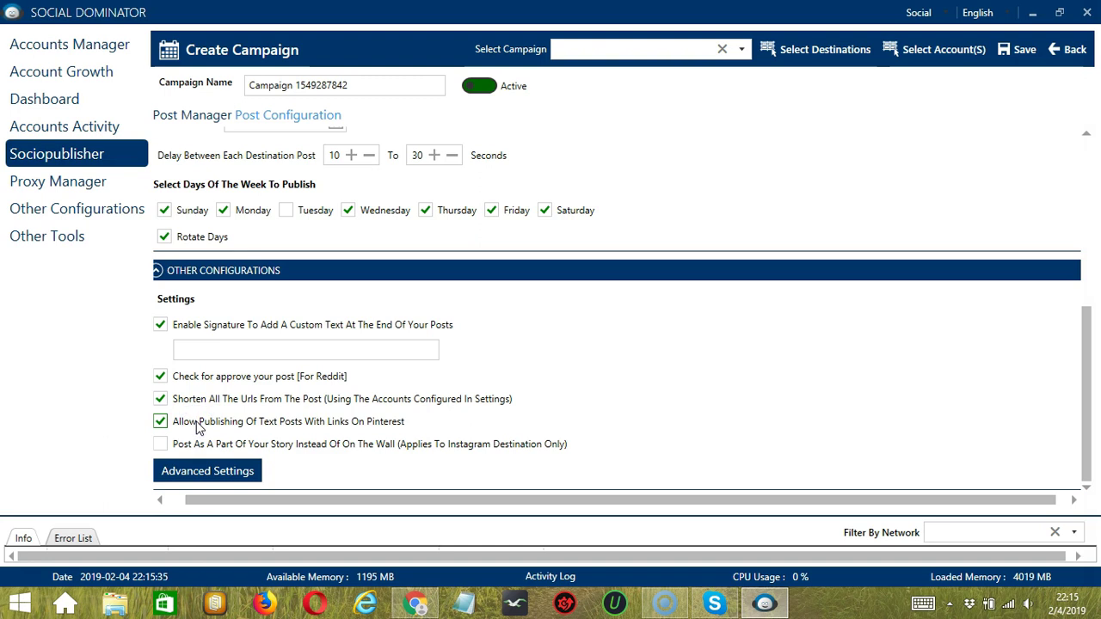
{"action": "left_click", "coordinate": [333, 449]}
Save the campaign's Advanced Settings with 300 history posts and 30-minute RSS checks
{"action": "left_click", "coordinate": [250, 475]}
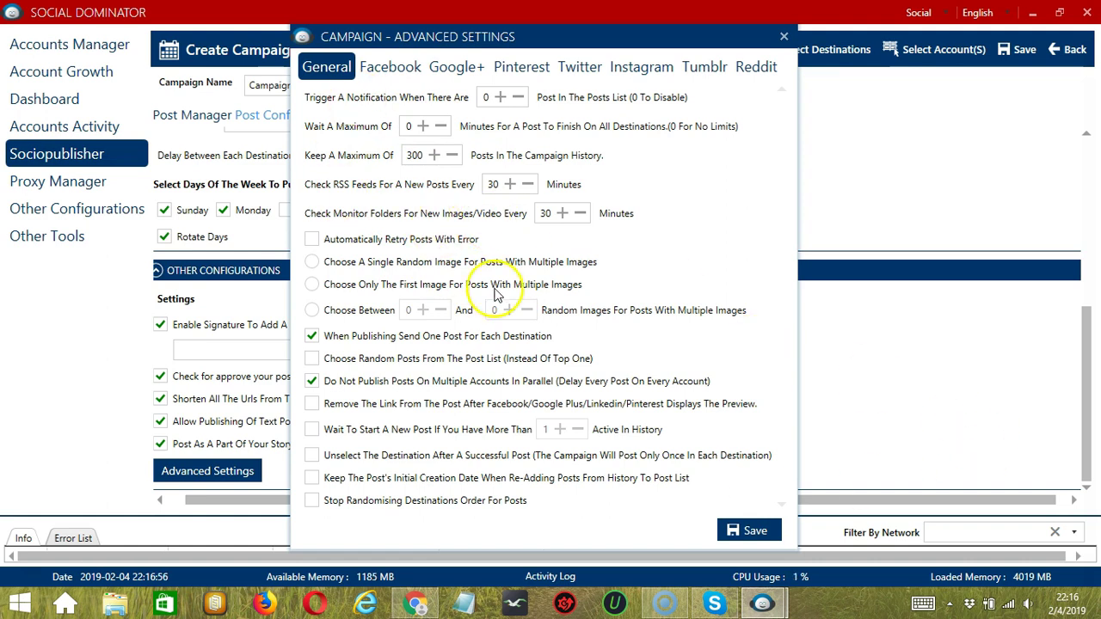
{"action": "left_click", "coordinate": [754, 531]}
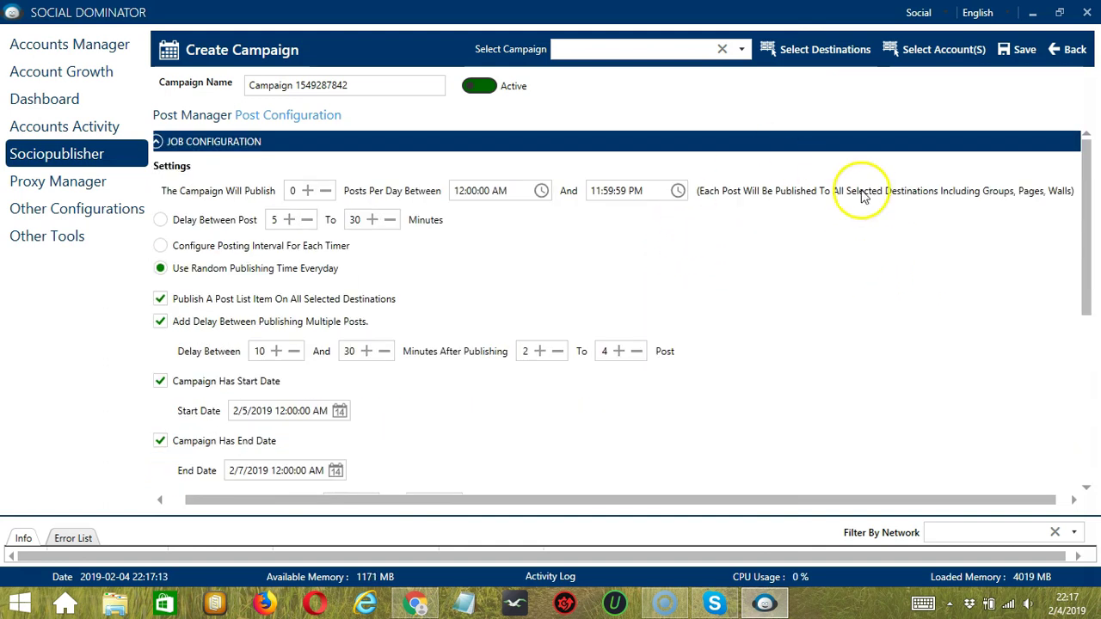
Add the default destination and the Twitter account, then save the campaign
{"action": "left_click", "coordinate": [831, 53]}
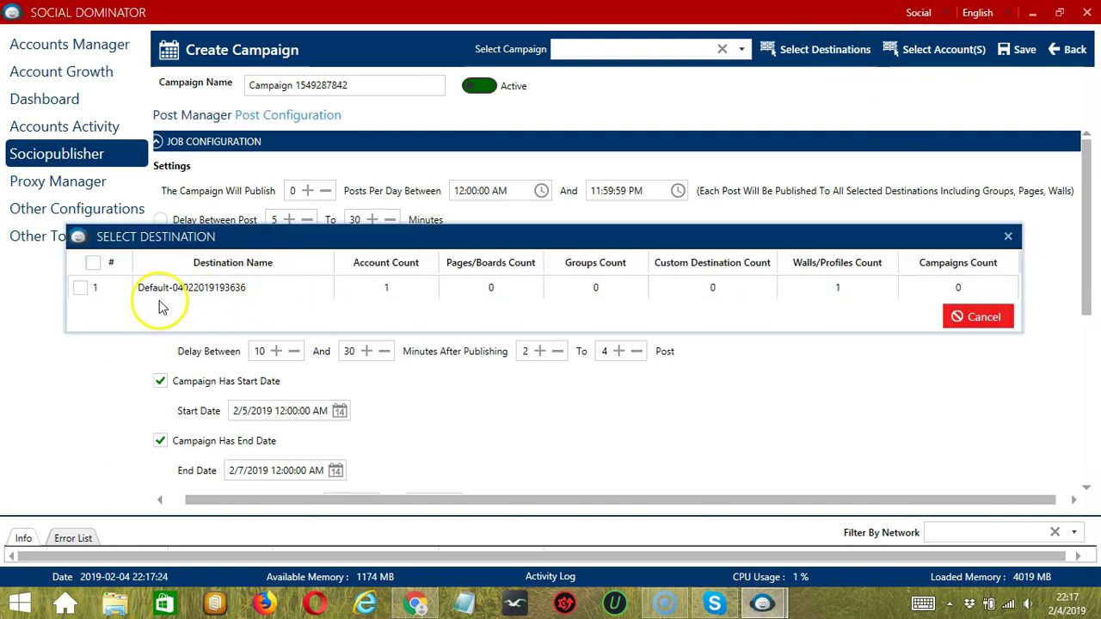
{"action": "left_click", "coordinate": [80, 287]}
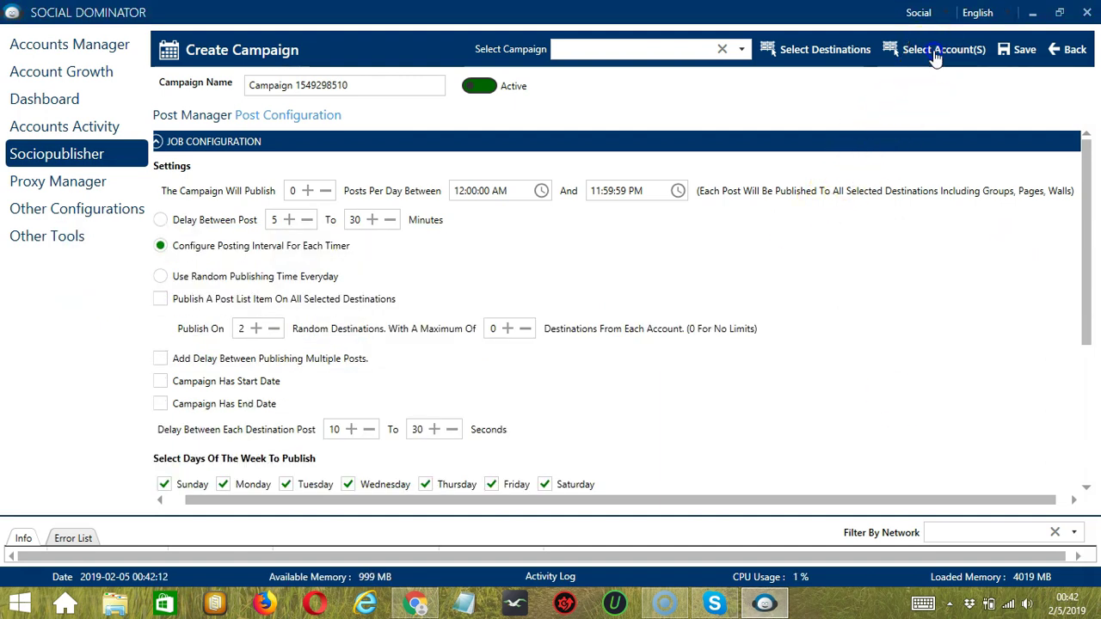
{"action": "left_click", "coordinate": [935, 53]}
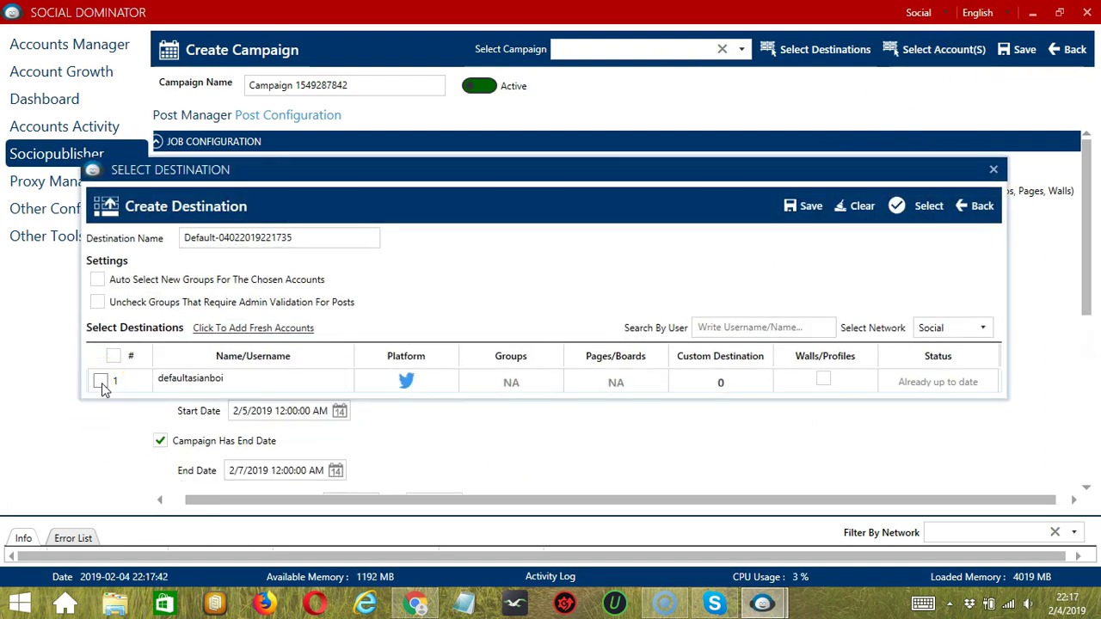
{"action": "left_click", "coordinate": [101, 381]}
{"action": "left_click", "coordinate": [993, 169]}
{"action": "left_click", "coordinate": [1021, 58]}
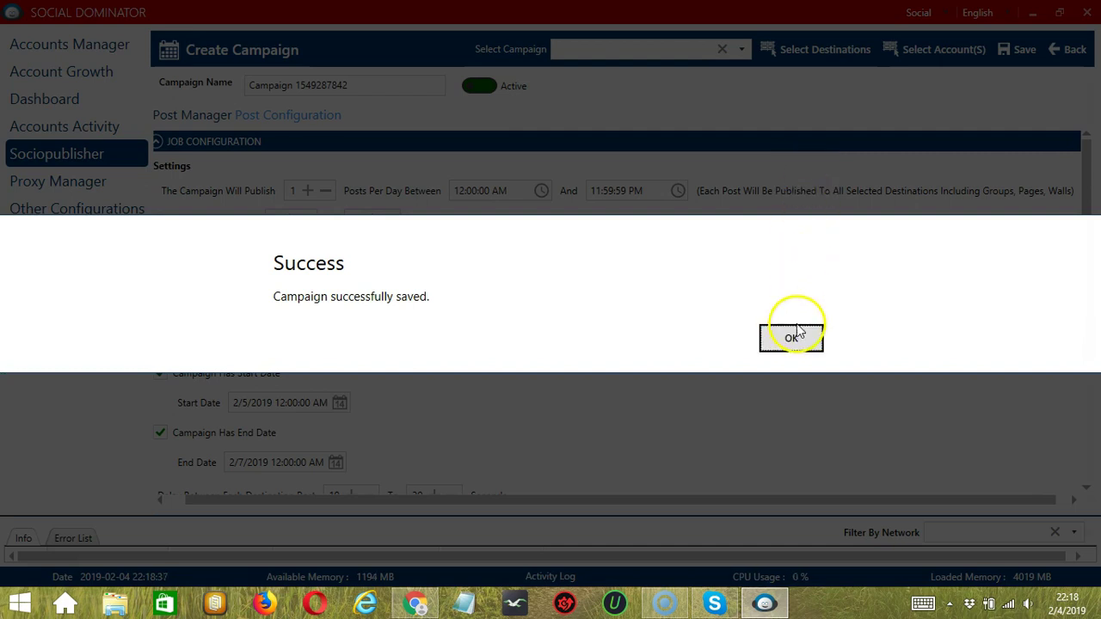
{"action": "left_click", "coordinate": [791, 337]}
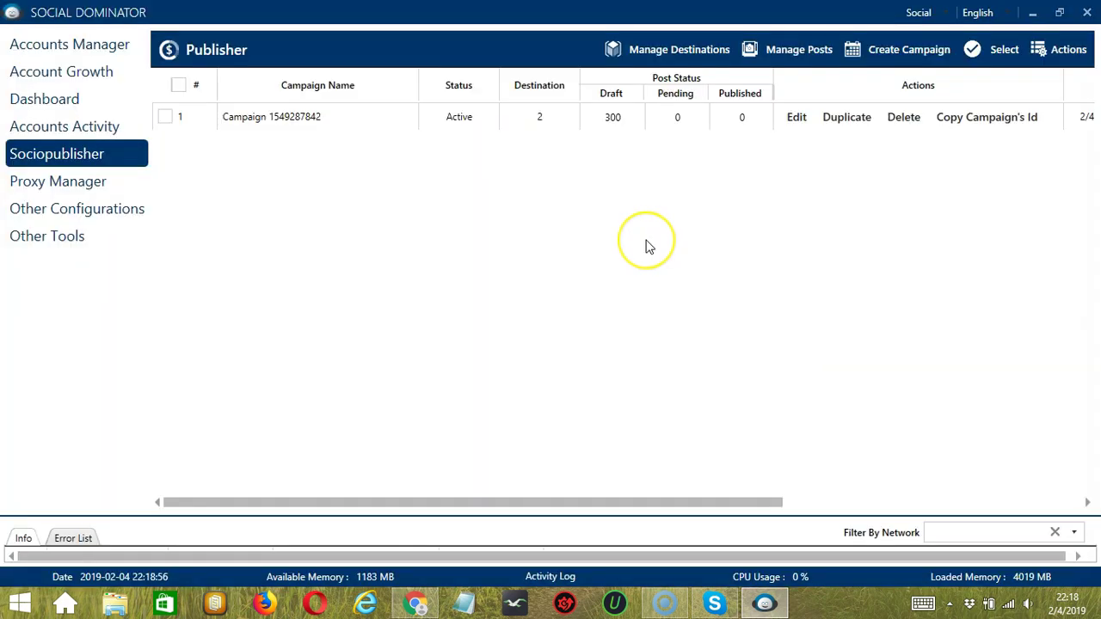